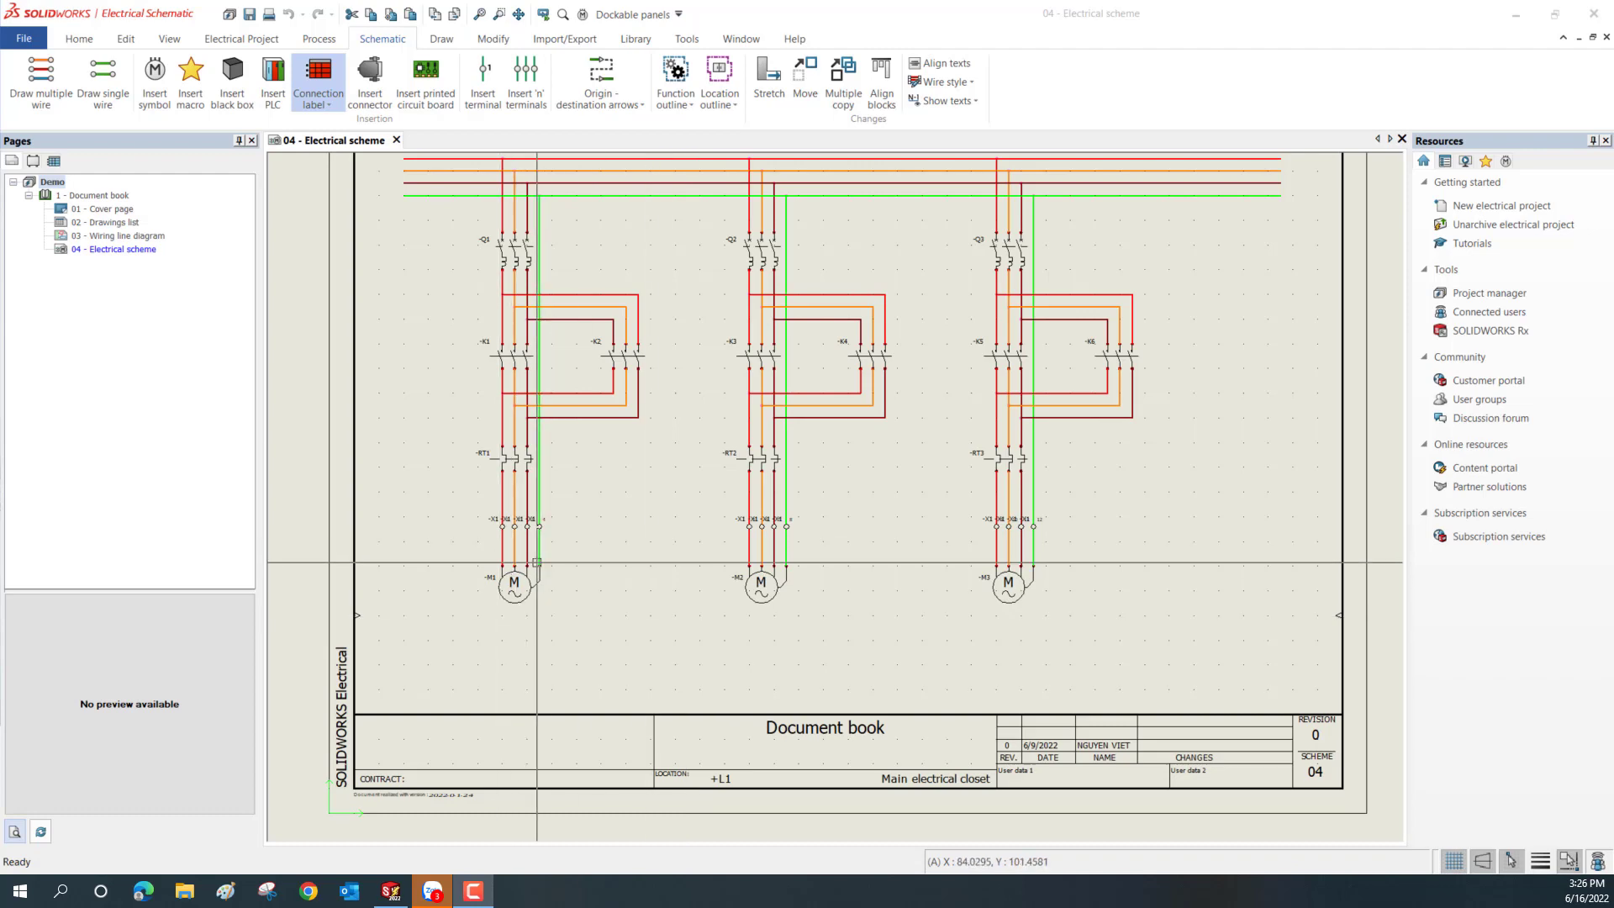
Zoom and pan around the schematic to inspect the top bus lines.
{"action": "scroll", "coordinate": [516, 557], "scroll_direction": "down", "scroll_amount": 1}
{"action": "scroll", "coordinate": [516, 557], "scroll_direction": "up", "scroll_amount": 1}
{"action": "scroll", "coordinate": [521, 546], "scroll_direction": "up", "scroll_amount": 1}
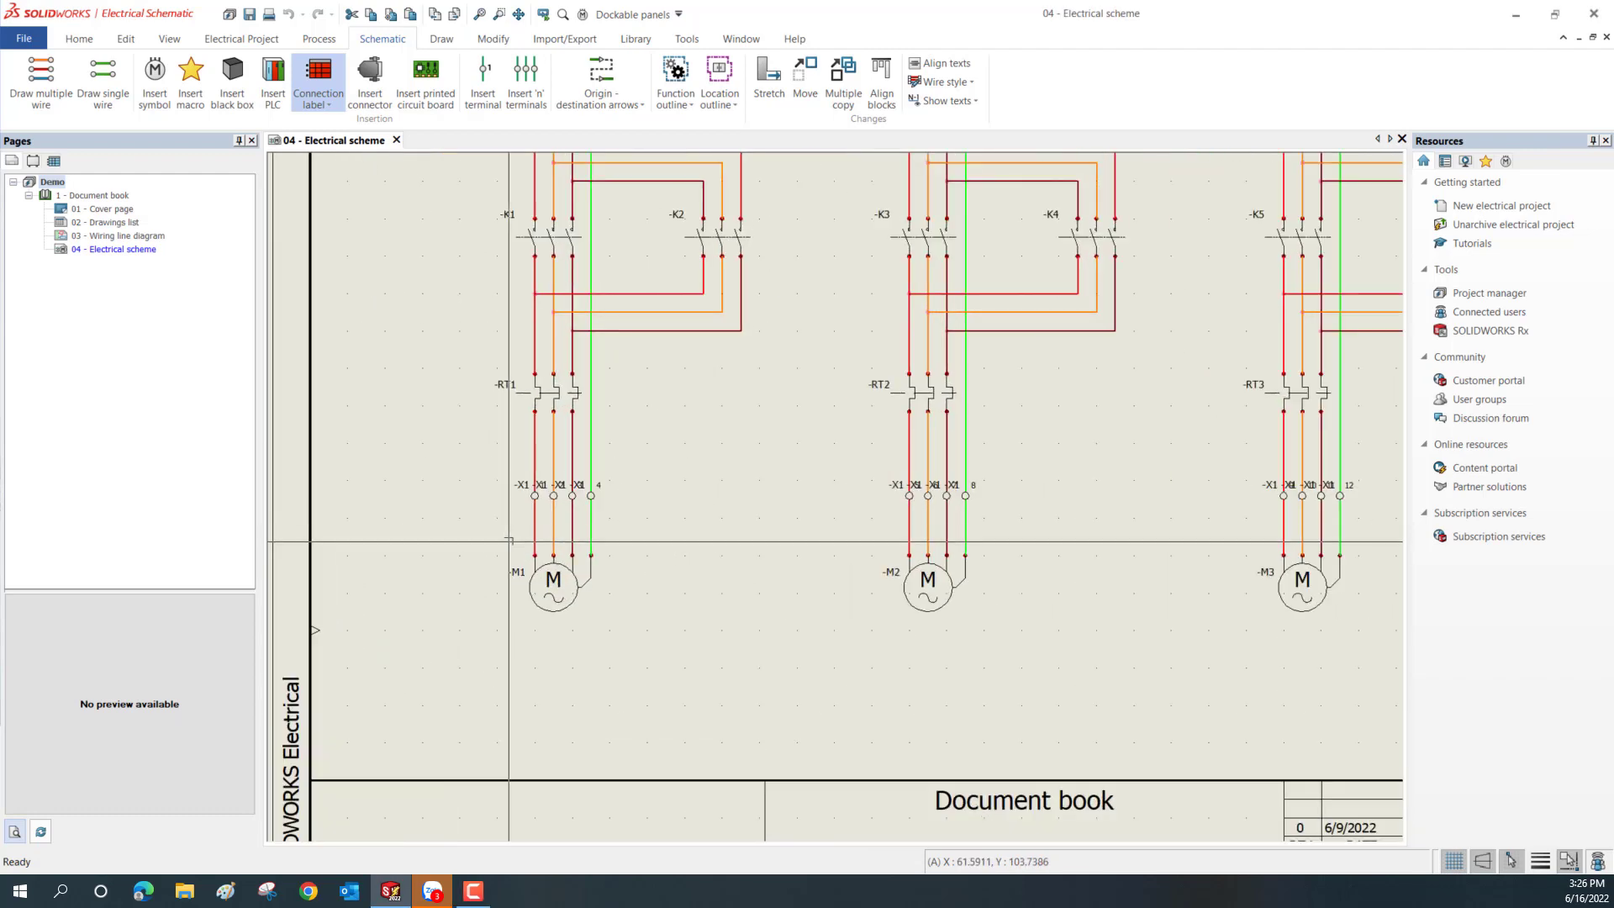
{"action": "scroll", "coordinate": [530, 534], "scroll_direction": "up", "scroll_amount": 1}
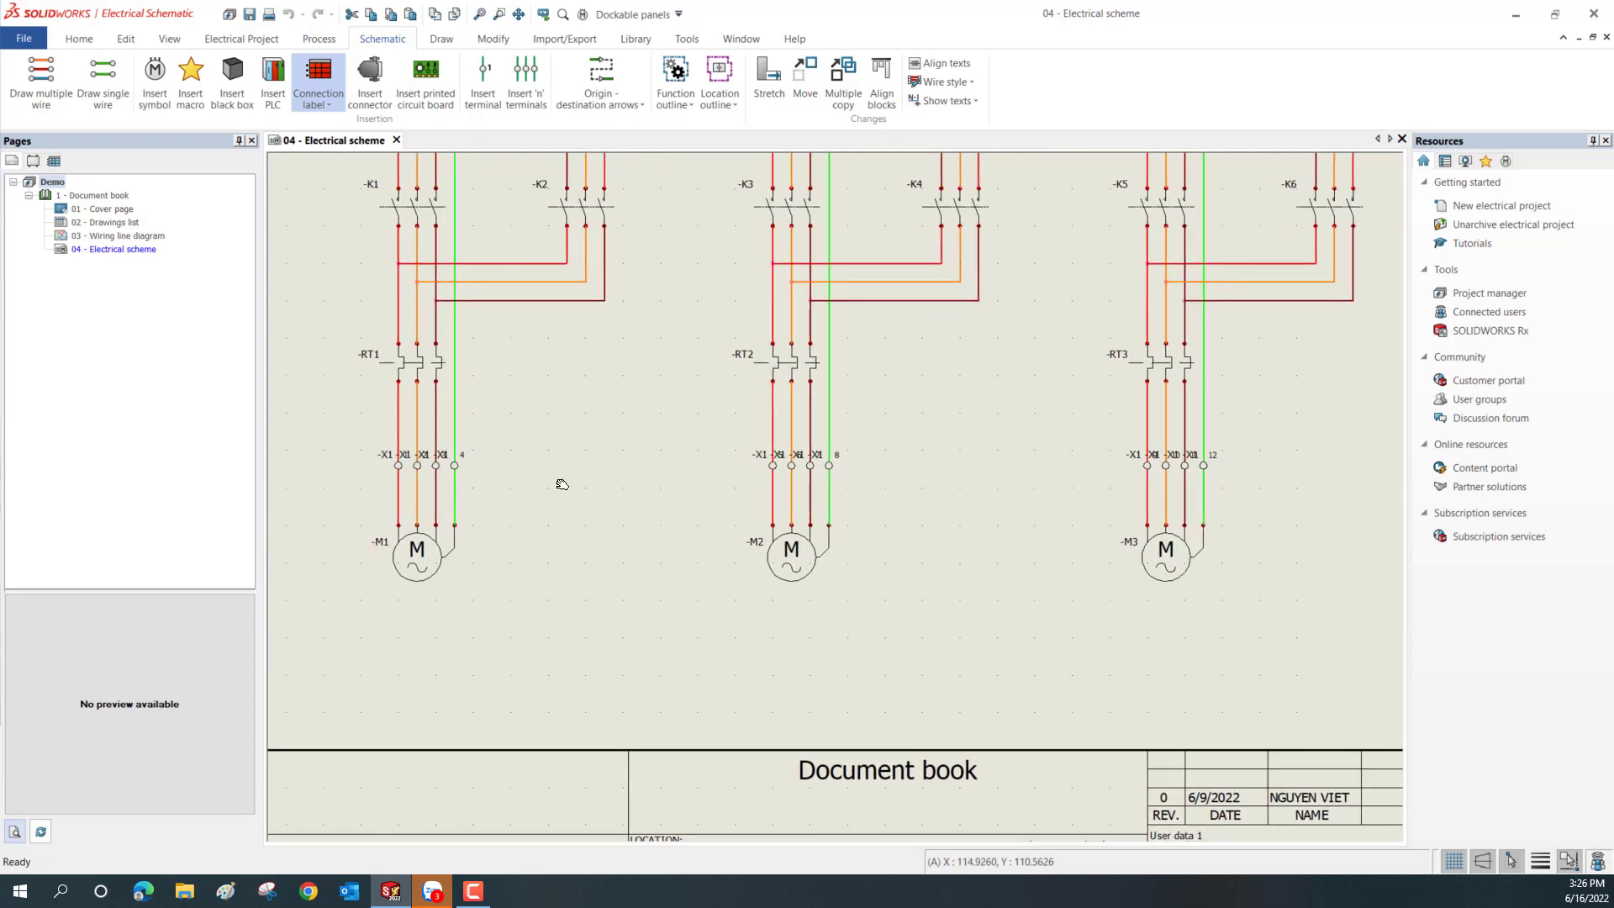
{"action": "scroll", "coordinate": [559, 479], "scroll_direction": "up", "scroll_amount": 1}
{"action": "scroll", "coordinate": [571, 530], "scroll_direction": "down", "scroll_amount": 2}
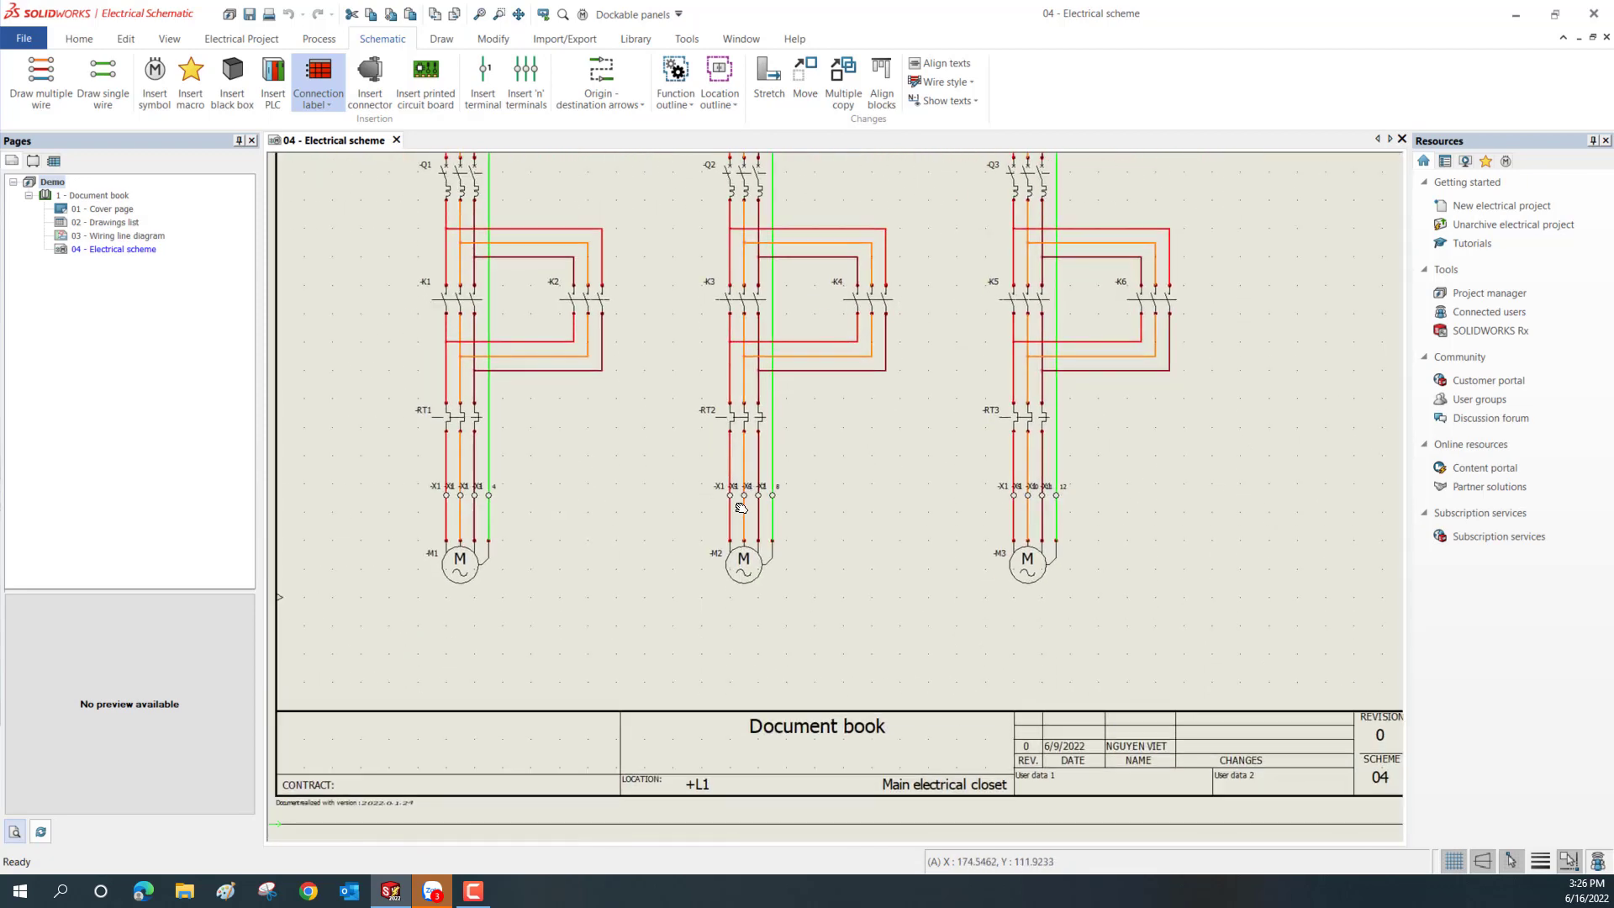
{"action": "middle_click_drag", "start_coordinate": [571, 529], "coordinate": [584, 495]}
{"action": "scroll", "coordinate": [689, 463], "scroll_direction": "down", "scroll_amount": 1}
{"action": "scroll", "coordinate": [690, 466], "scroll_direction": "down", "scroll_amount": 1}
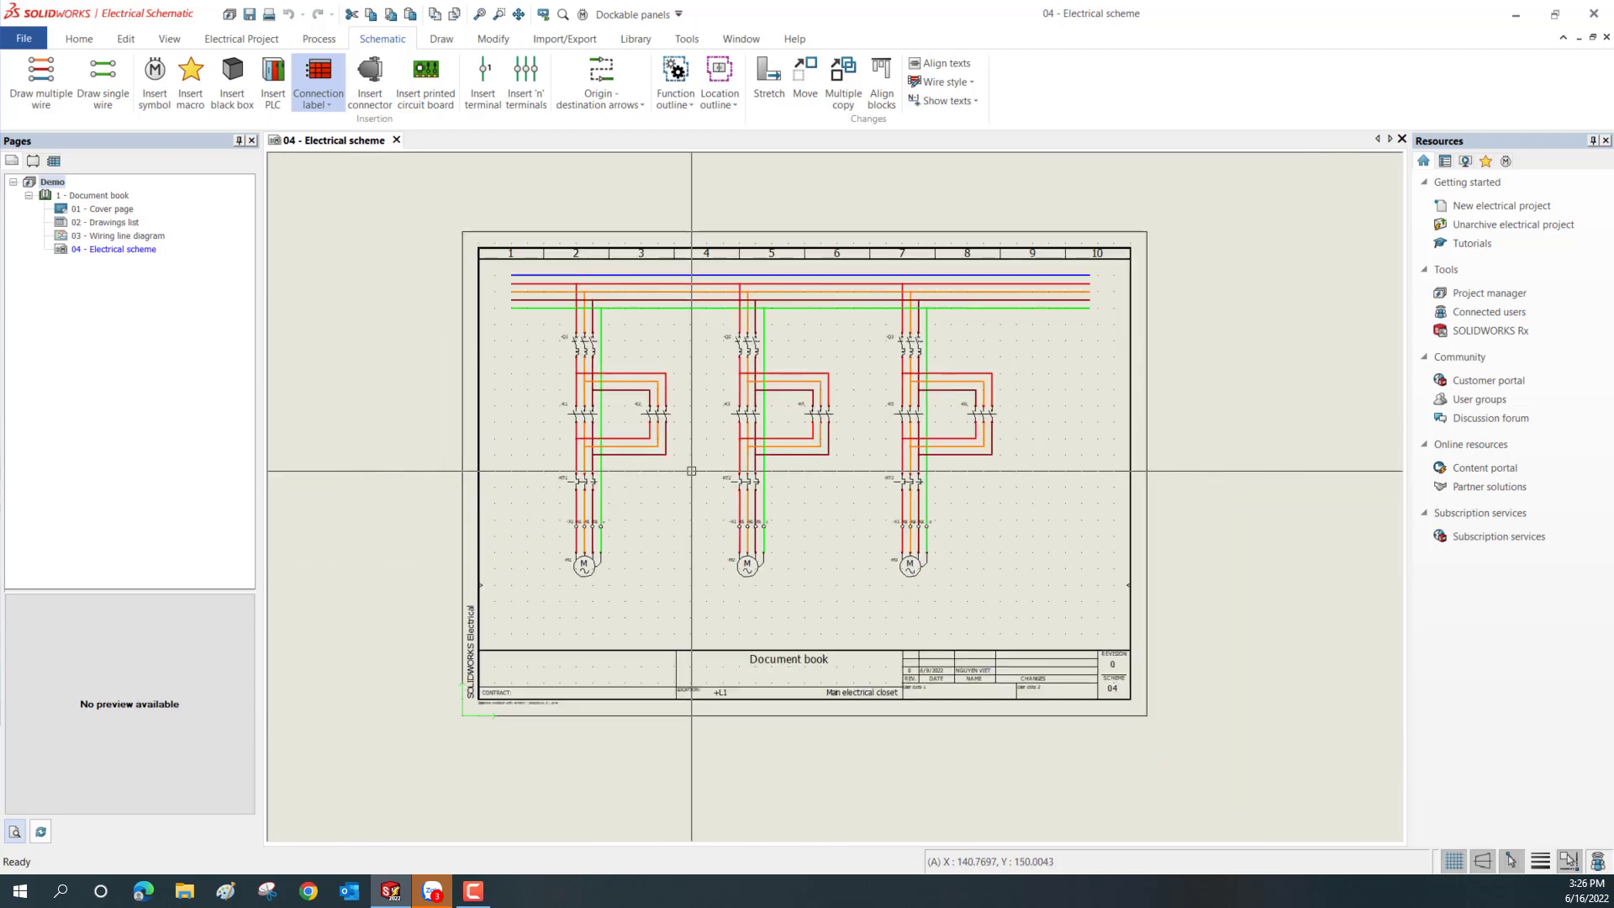
{"action": "scroll", "coordinate": [667, 462], "scroll_direction": "down", "scroll_amount": 1}
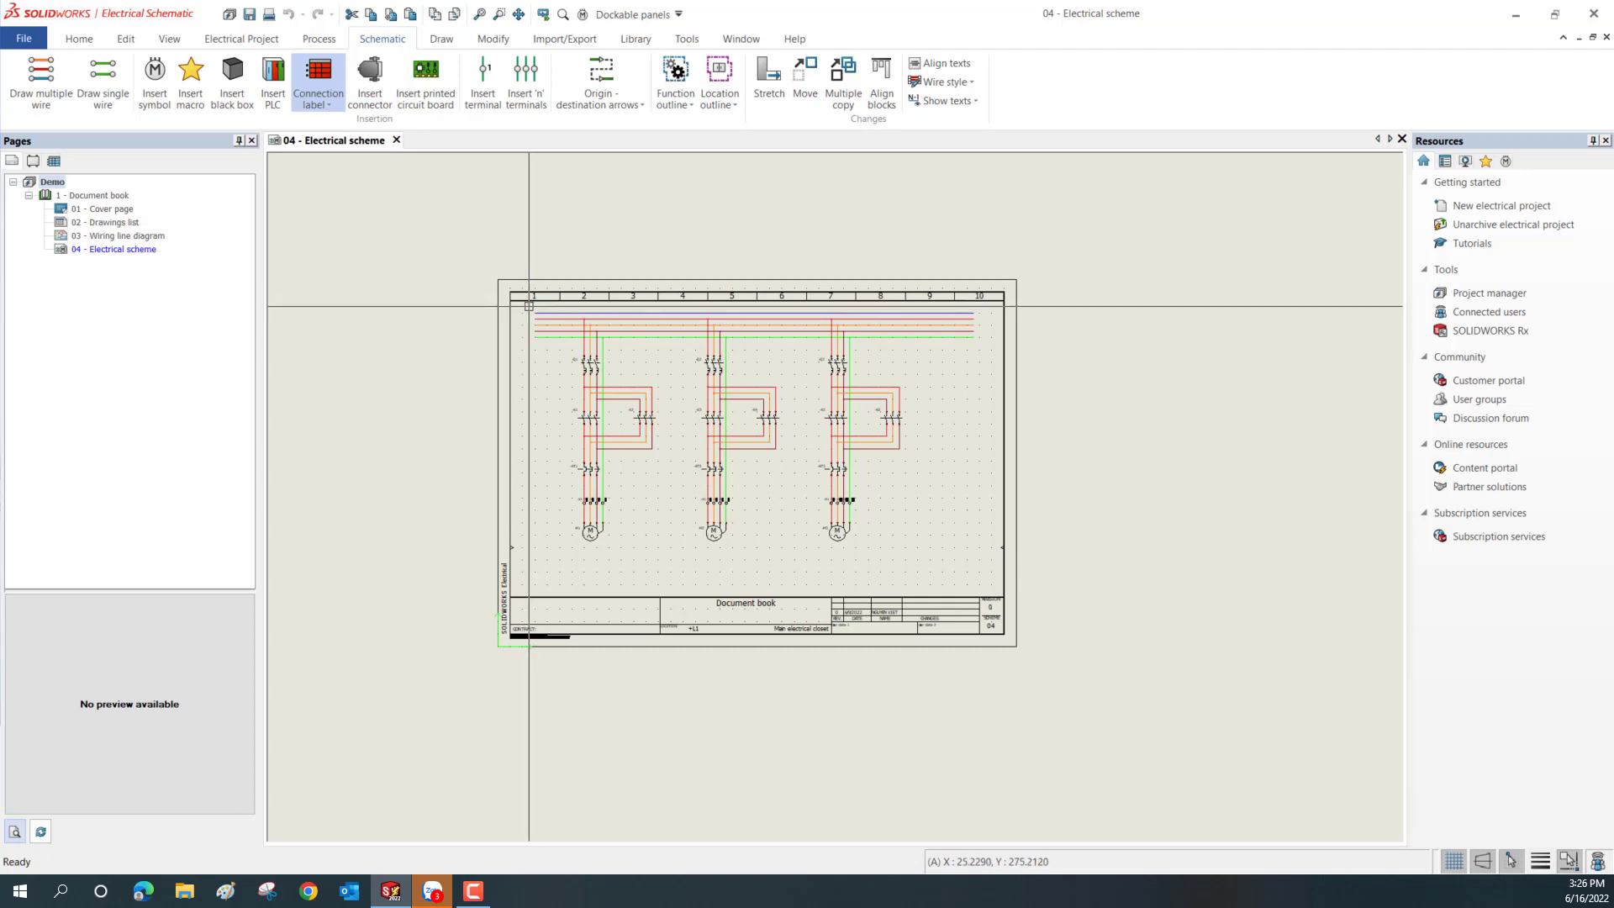
{"action": "middle_click_drag", "start_coordinate": [652, 301], "coordinate": [648, 277]}
{"action": "scroll", "coordinate": [664, 294], "scroll_direction": "up", "scroll_amount": 2}
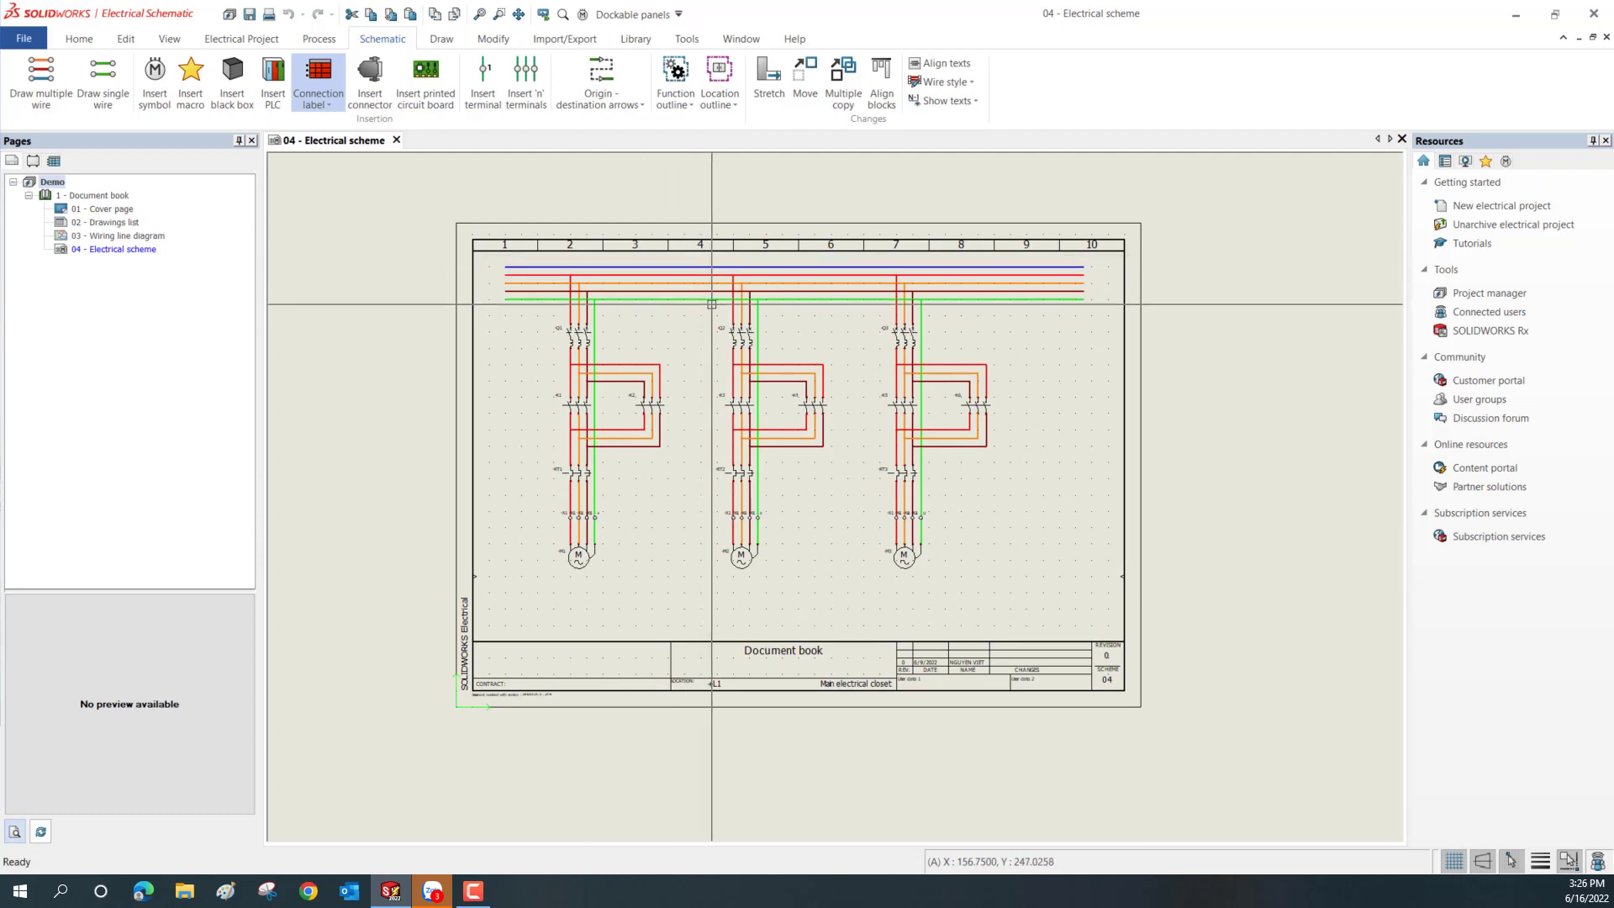
{"action": "scroll", "coordinate": [687, 255], "scroll_direction": "down", "scroll_amount": 1}
{"action": "scroll", "coordinate": [711, 334], "scroll_direction": "down", "scroll_amount": 1}
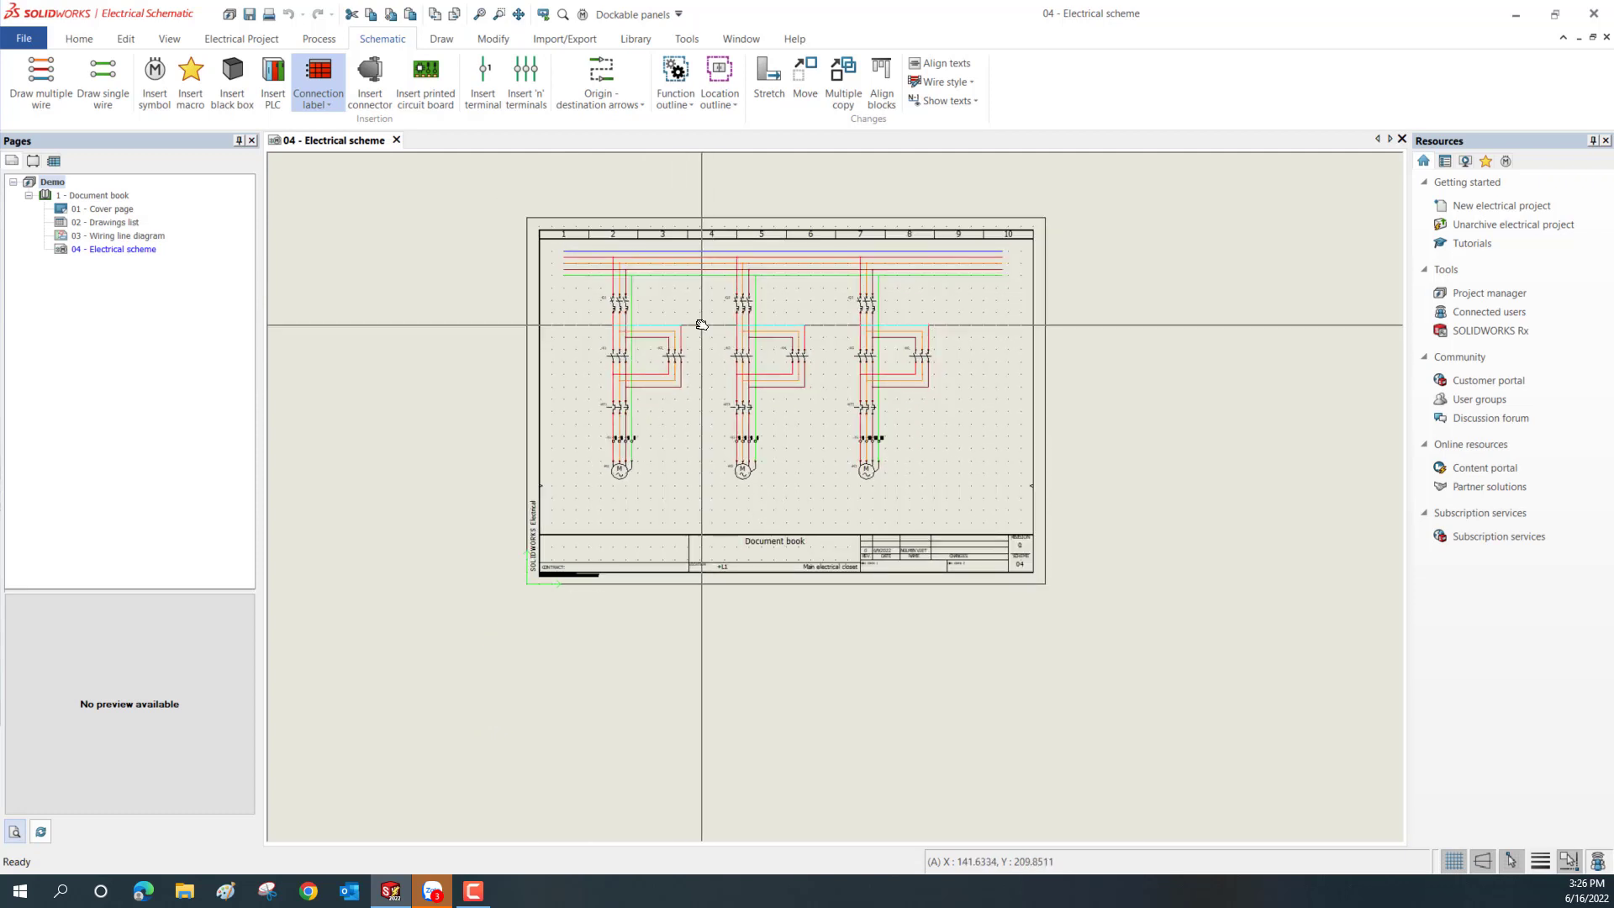
{"action": "scroll", "coordinate": [656, 332], "scroll_direction": "up", "scroll_amount": 2}
{"action": "scroll", "coordinate": [655, 344], "scroll_direction": "up", "scroll_amount": 1}
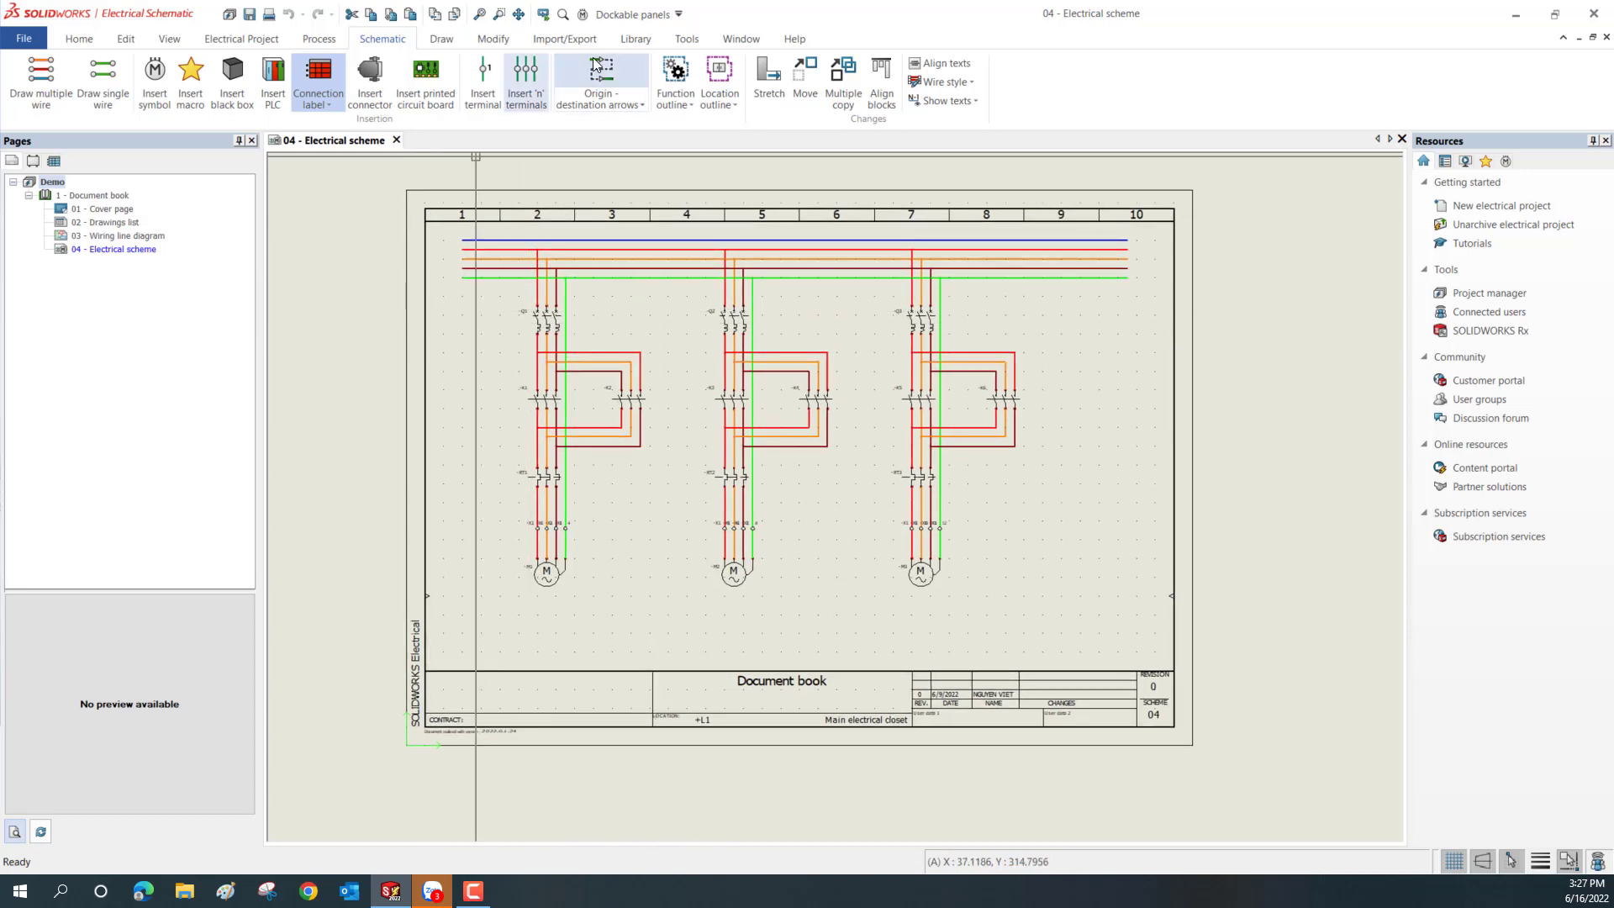
Open Symbol management and browse Circuit-breakers and Contactor relays before selecting Buttons, switches.
{"action": "left_click", "coordinate": [642, 44]}
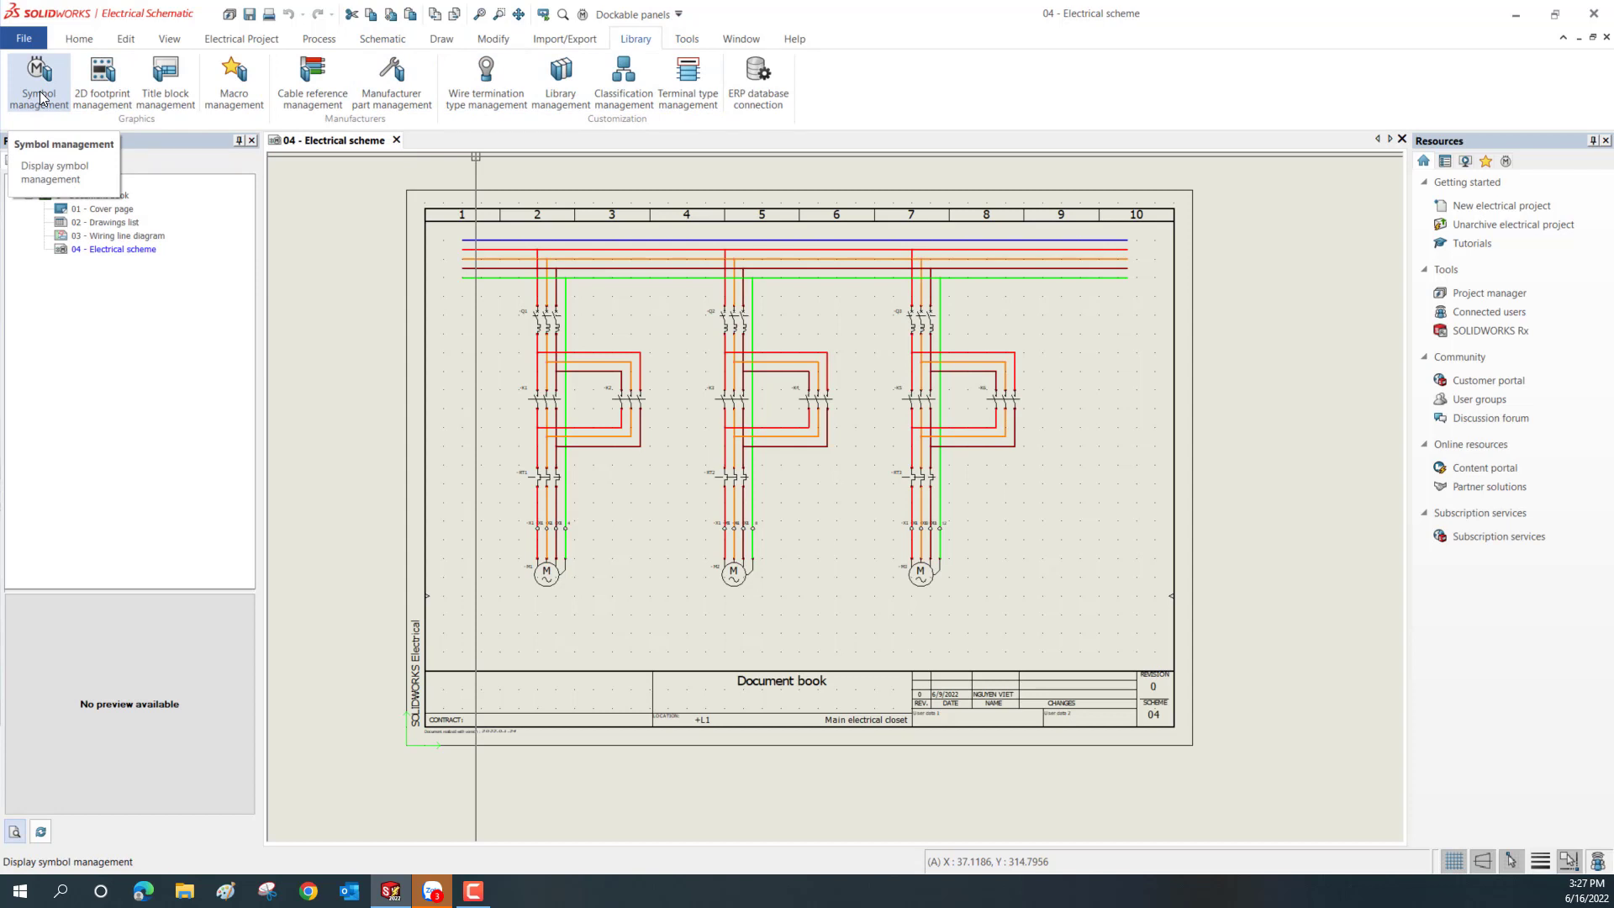
{"action": "left_click", "coordinate": [41, 98]}
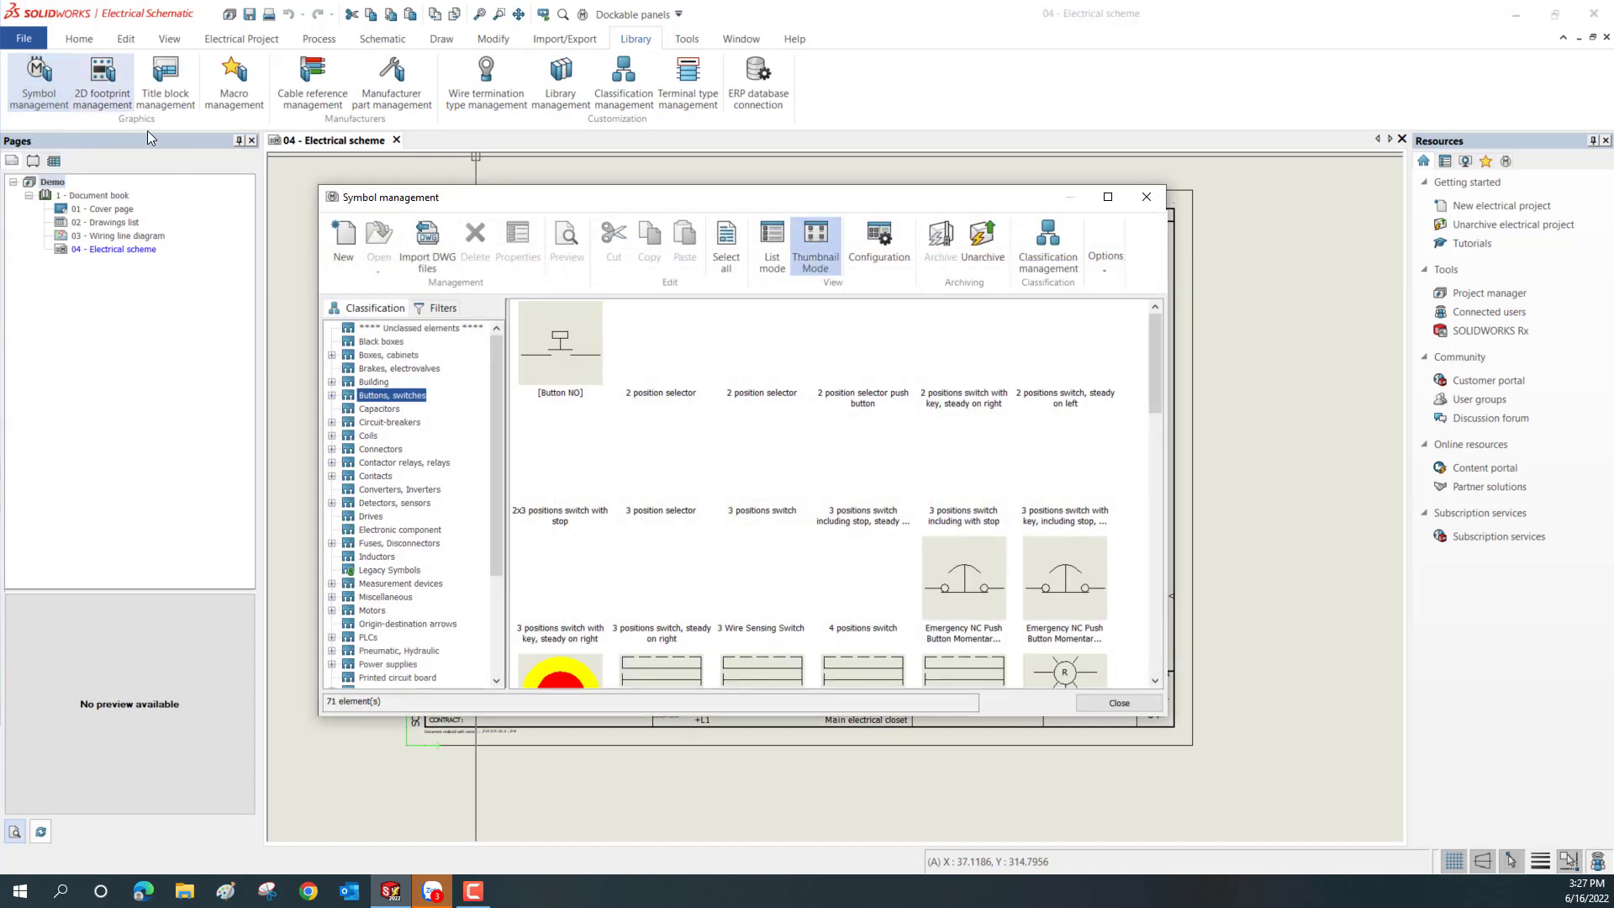
{"action": "left_click", "coordinate": [347, 250]}
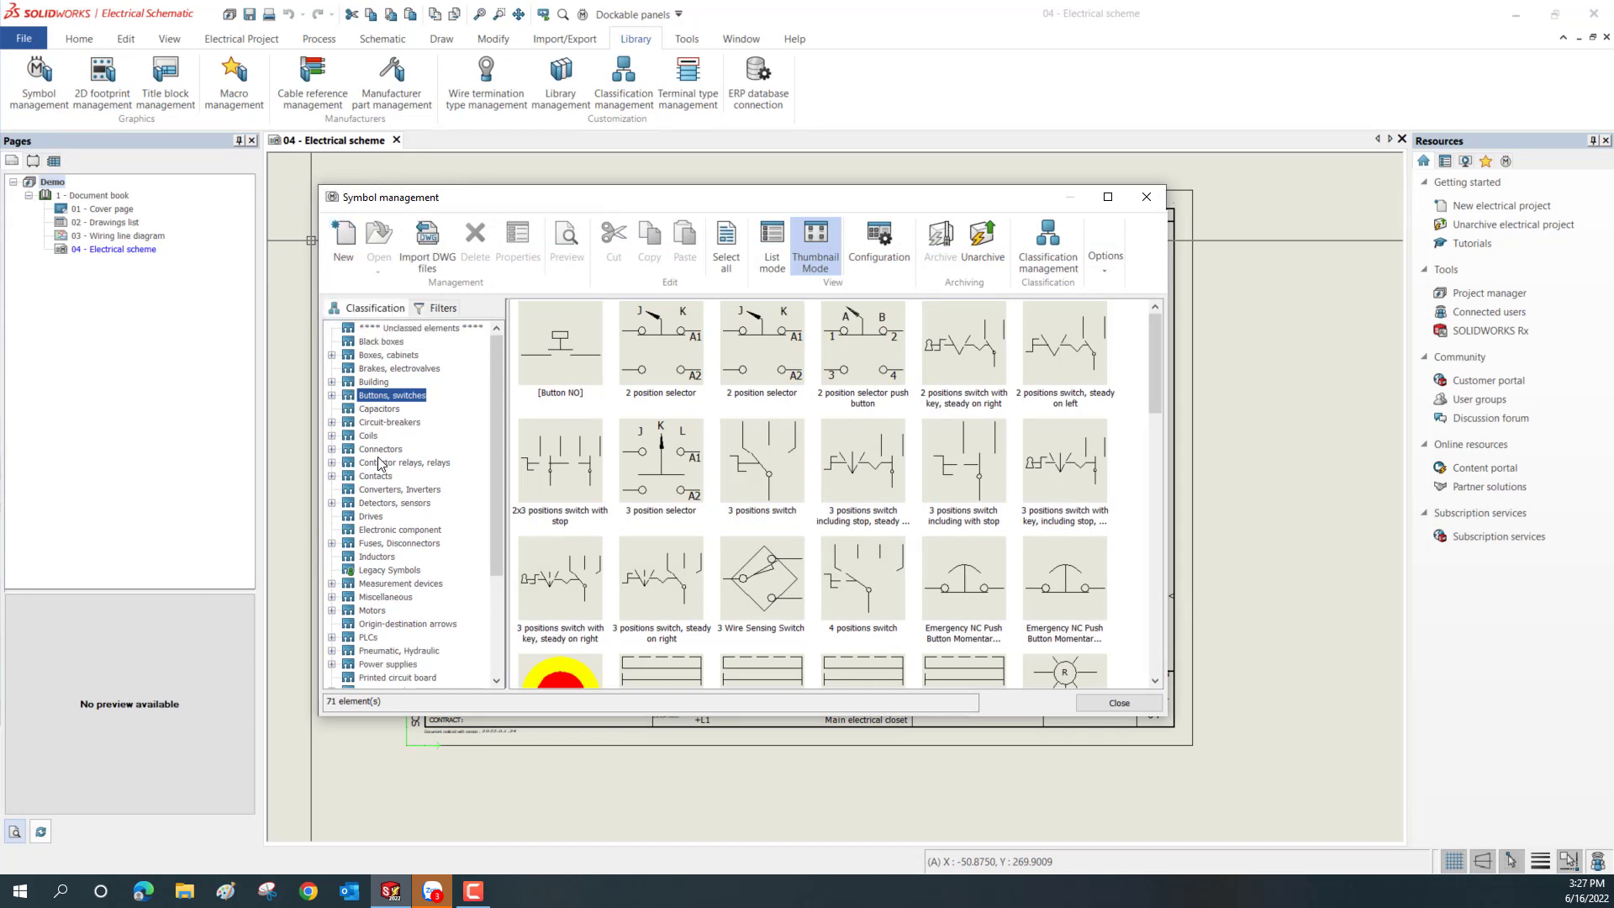
{"action": "left_click", "coordinate": [379, 423]}
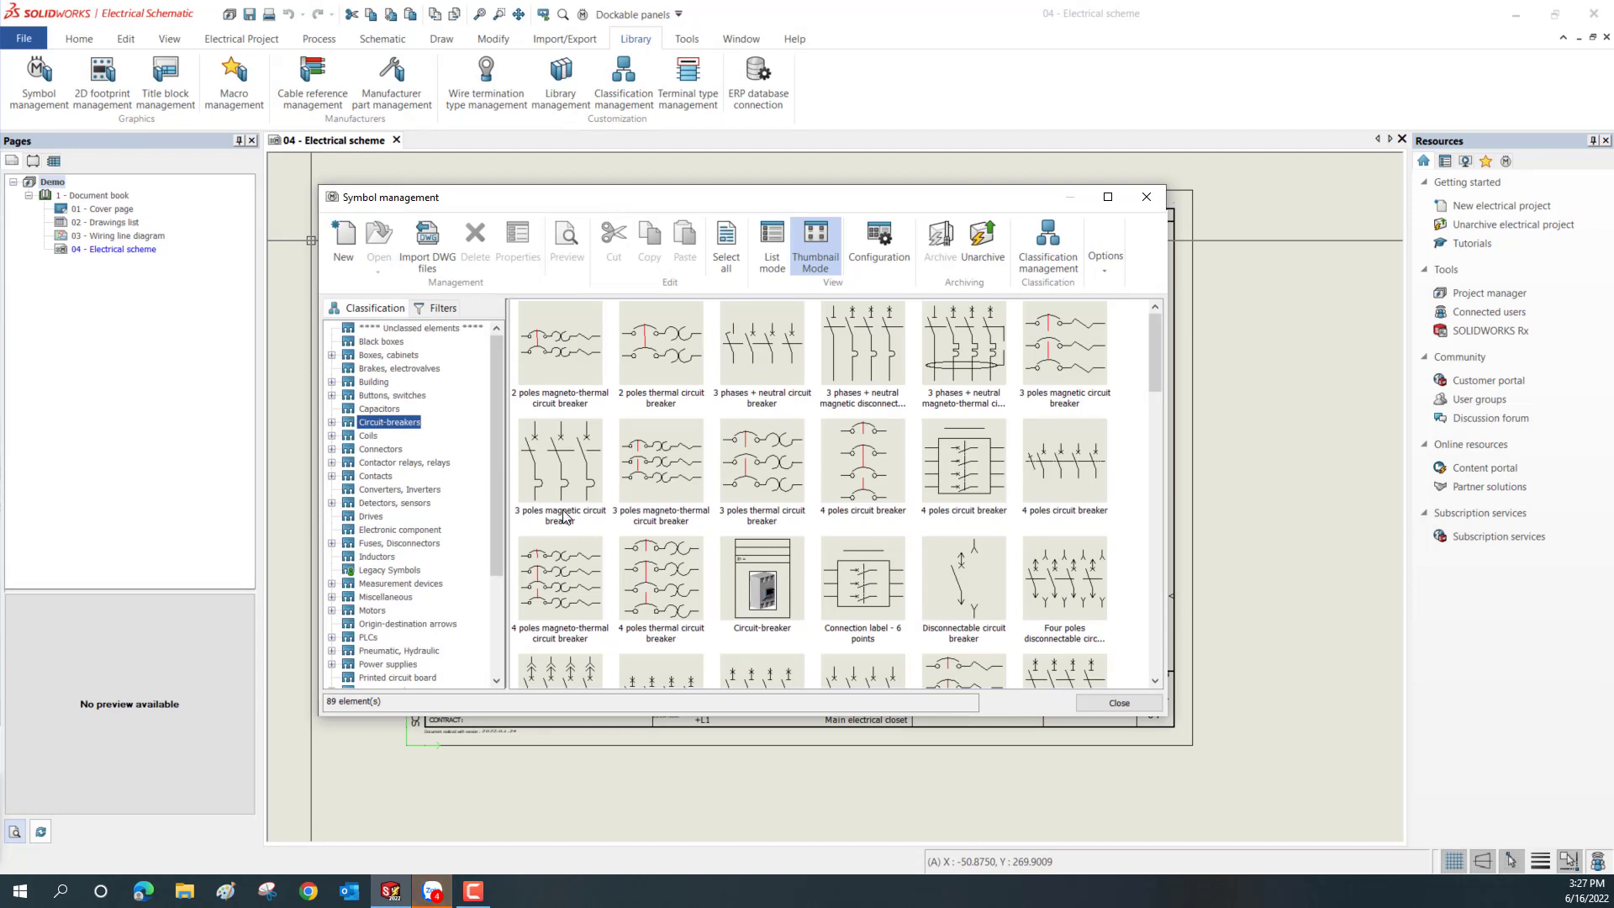
{"action": "left_click", "coordinate": [386, 465]}
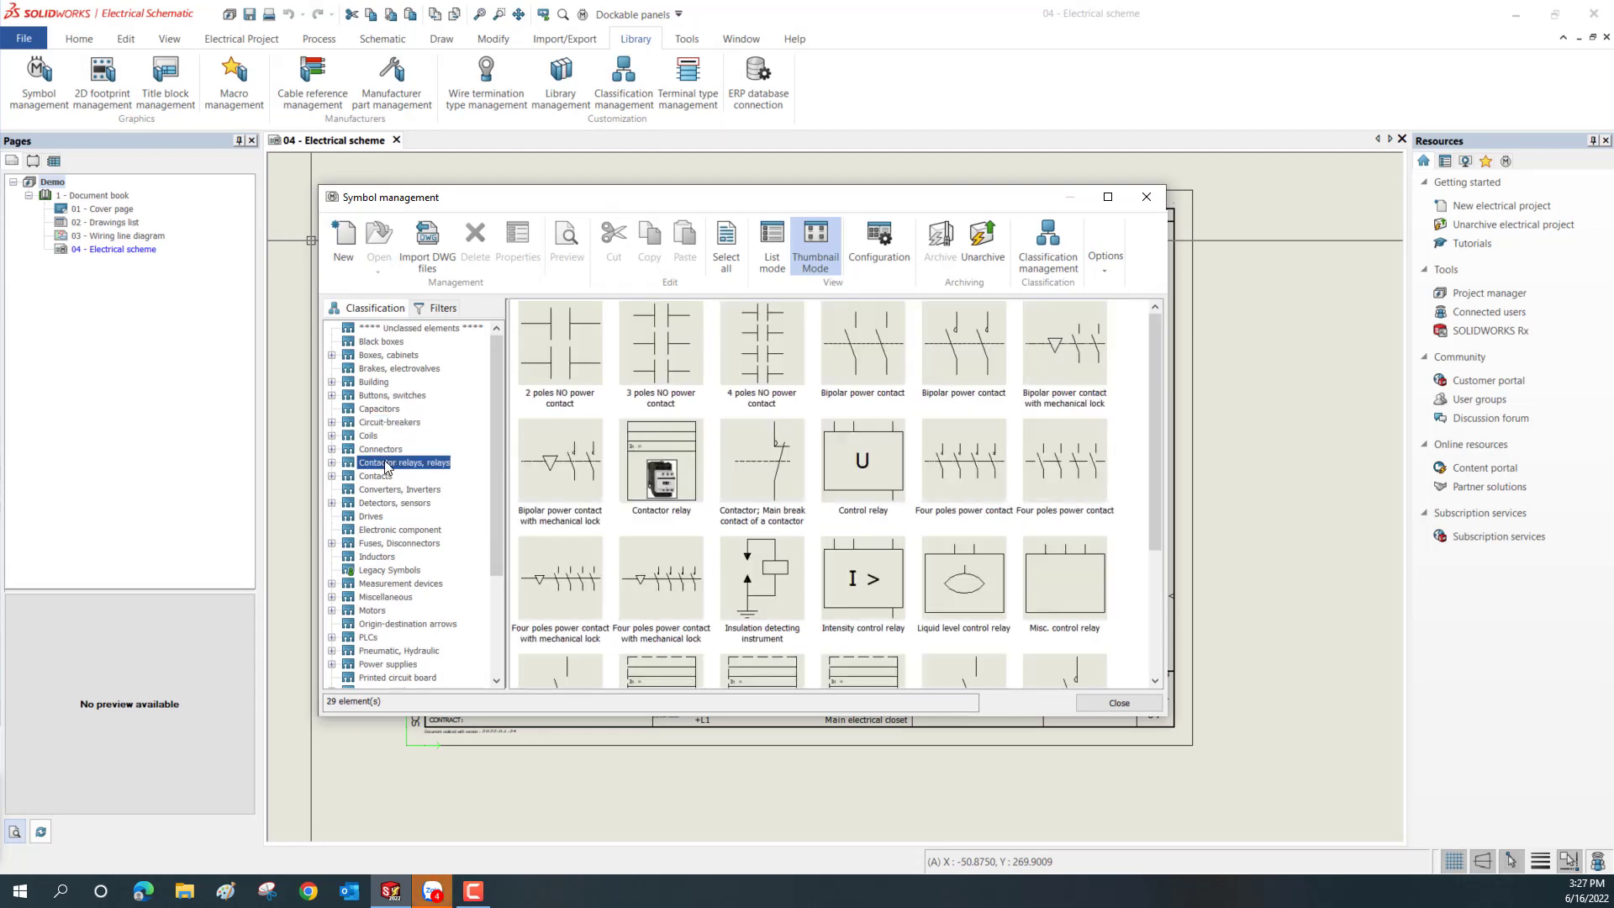
{"action": "left_click", "coordinate": [345, 255]}
{"action": "left_click", "coordinate": [391, 395]}
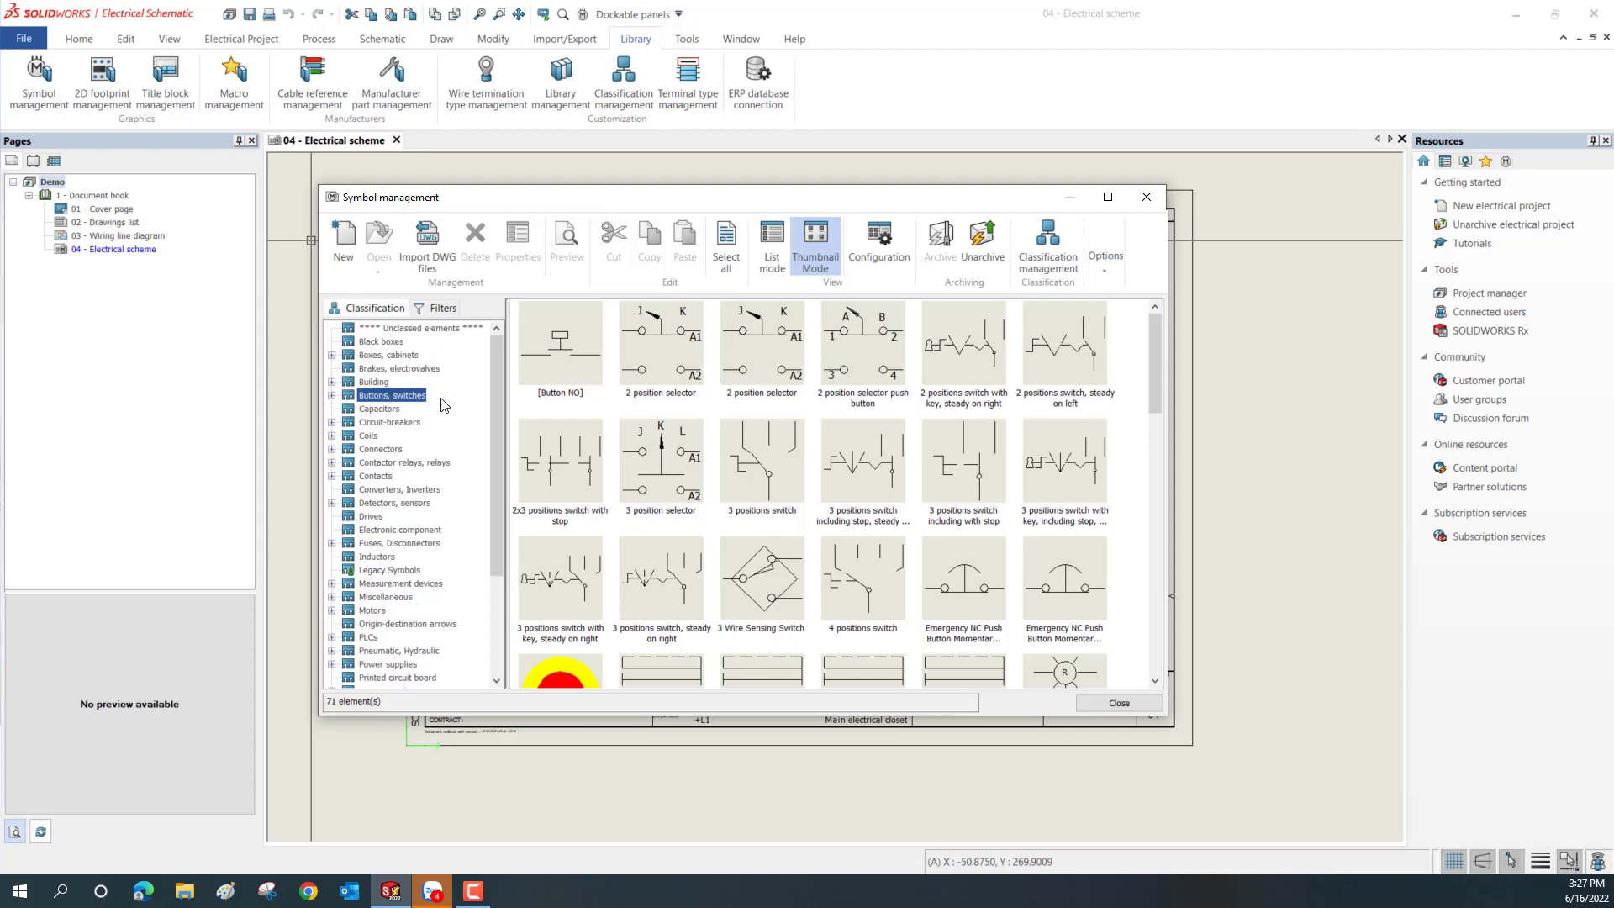
Add a new Buttons, switches symbol and set its title to 'NO1 Button'.
{"action": "left_click", "coordinate": [341, 246]}
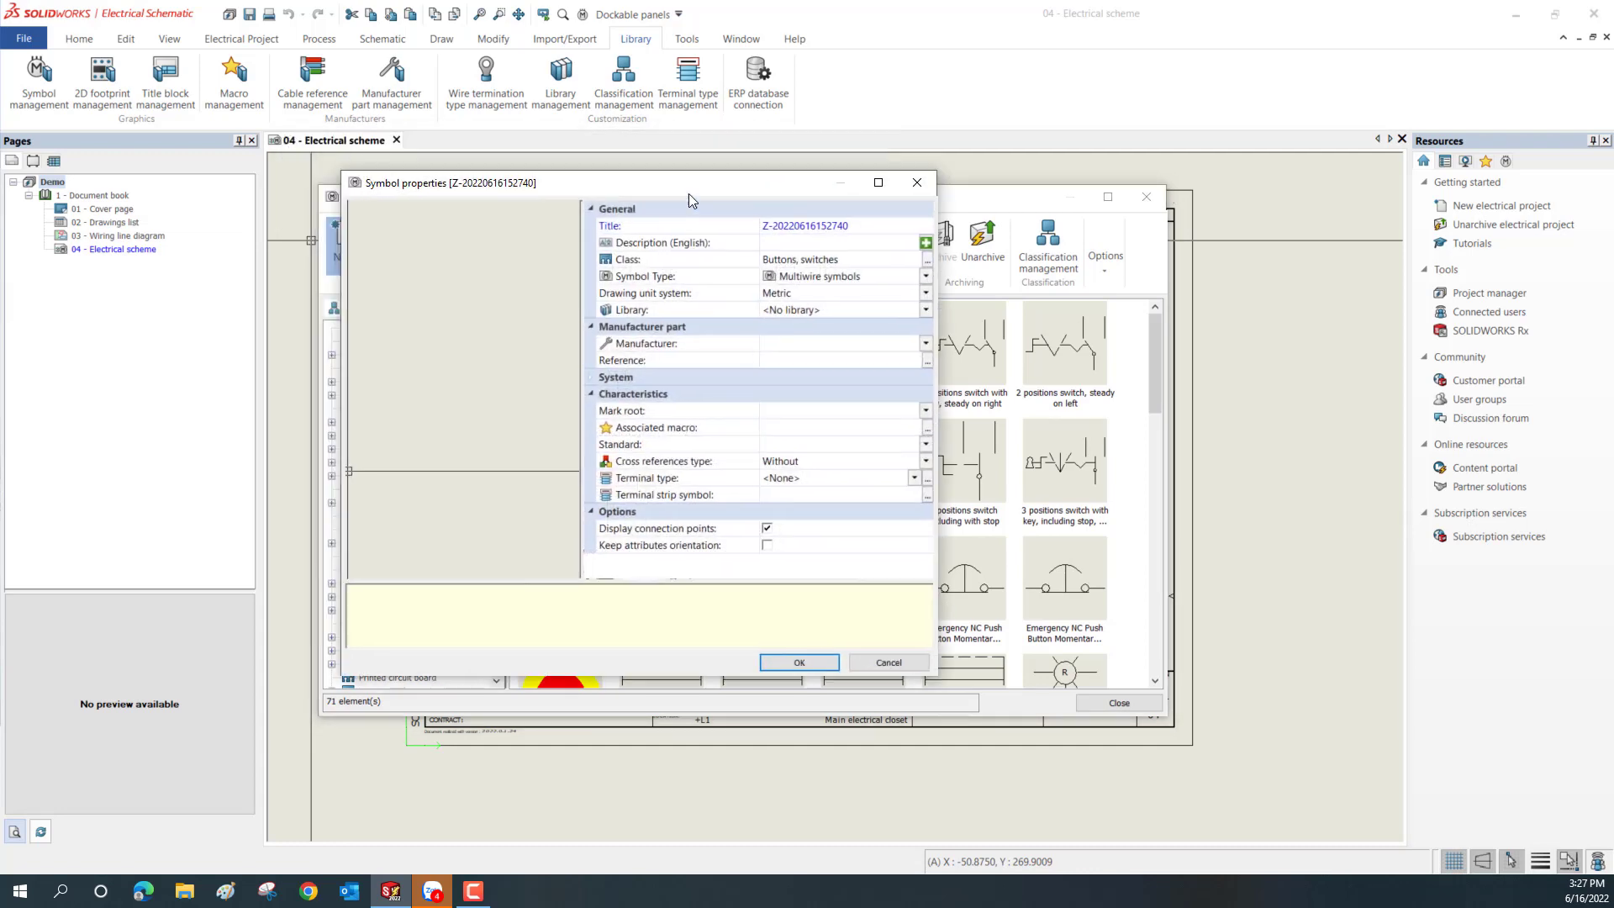
{"action": "mouse_move", "coordinate": [689, 199]}
{"action": "left_mouse_down"}
{"action": "mouse_move", "coordinate": [774, 205]}
{"action": "mouse_move", "coordinate": [736, 172]}
{"action": "left_mouse_up"}
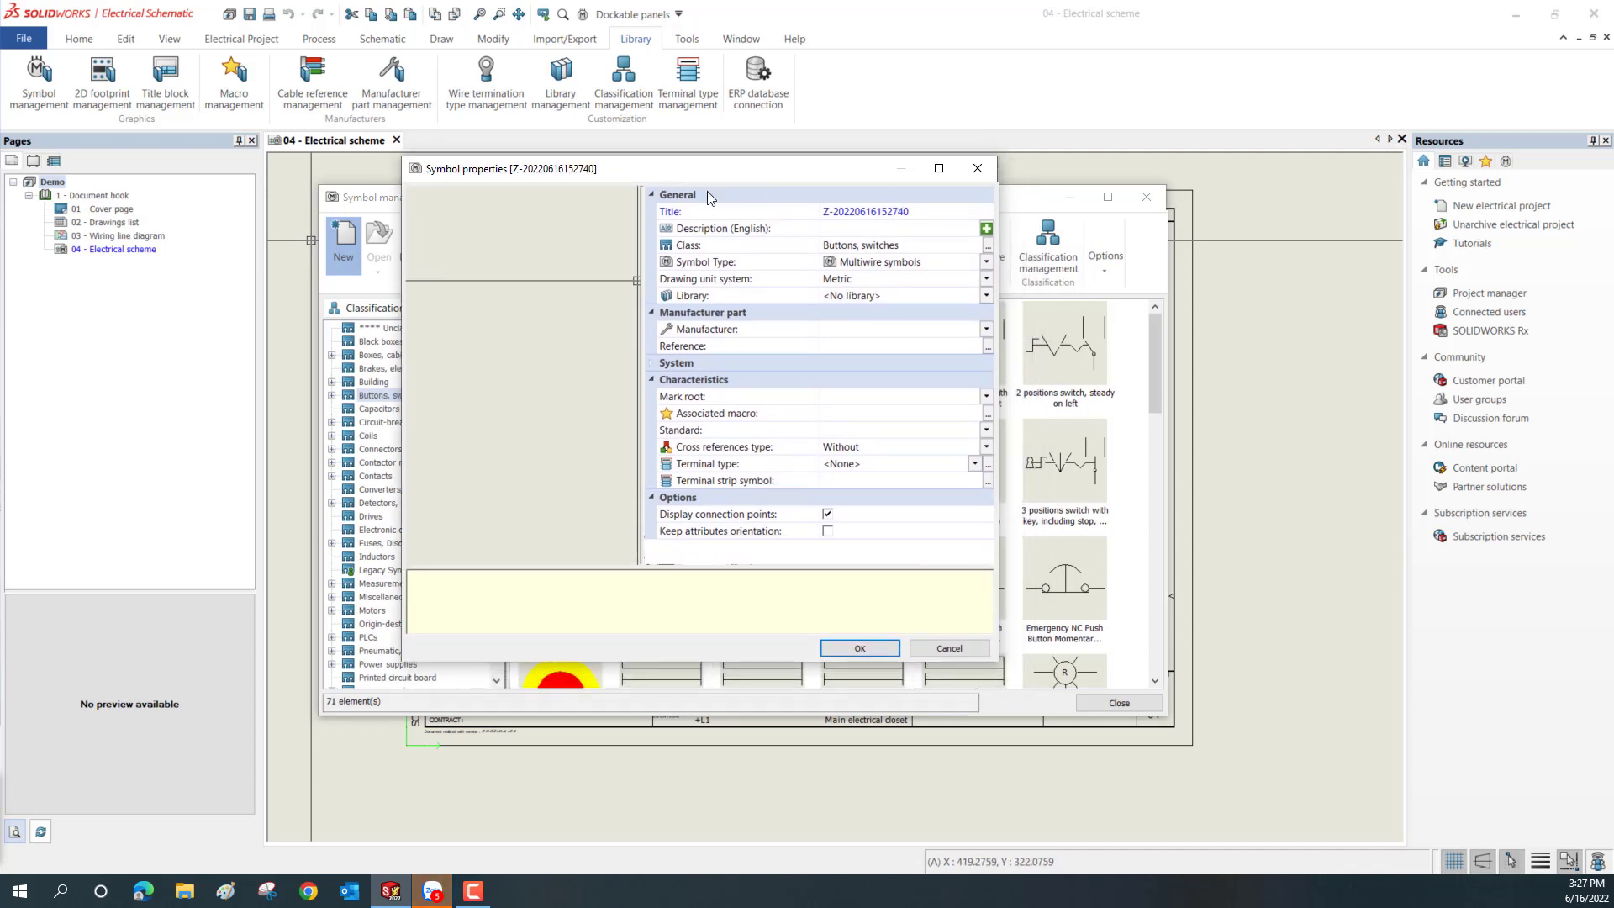
{"action": "left_click", "coordinate": [923, 212]}
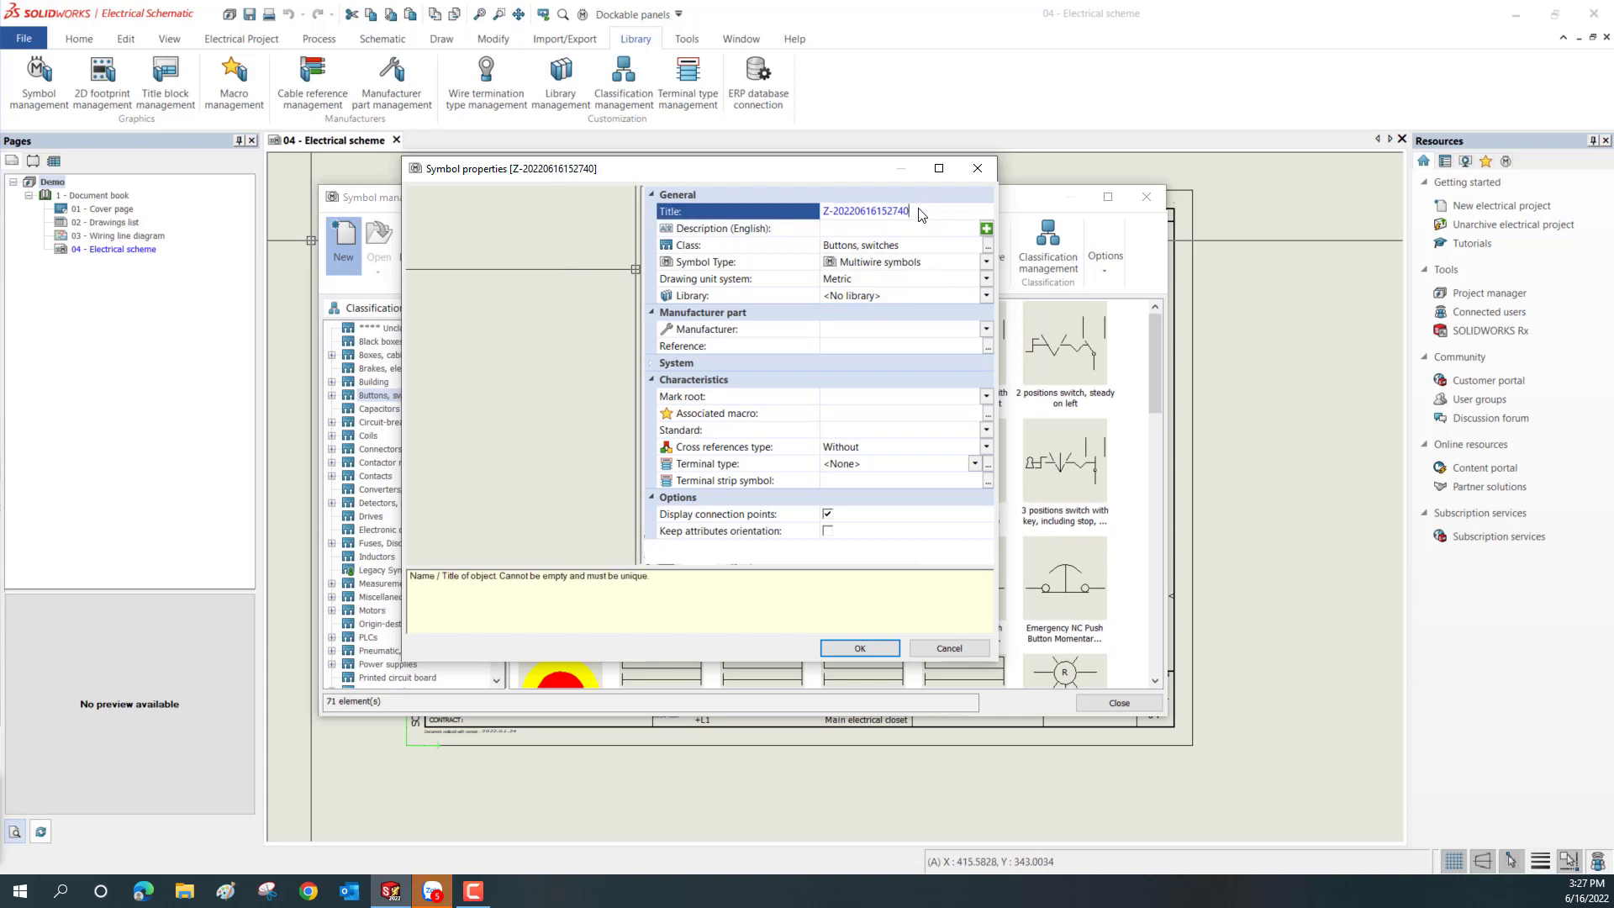
{"action": "key", "text": "BackSpace"}
{"action": "key", "text": "BackSpace"}
{"action": "key", "text": "BackSpace"}
{"action": "key", "text": "BackSpace"}
{"action": "key", "text": "BackSpace"}
{"action": "key", "text": "BackSpace"}
{"action": "double_click", "coordinate": [841, 211]}
{"action": "type", "text": "NO Button"}
{"action": "key", "text": "Return"}
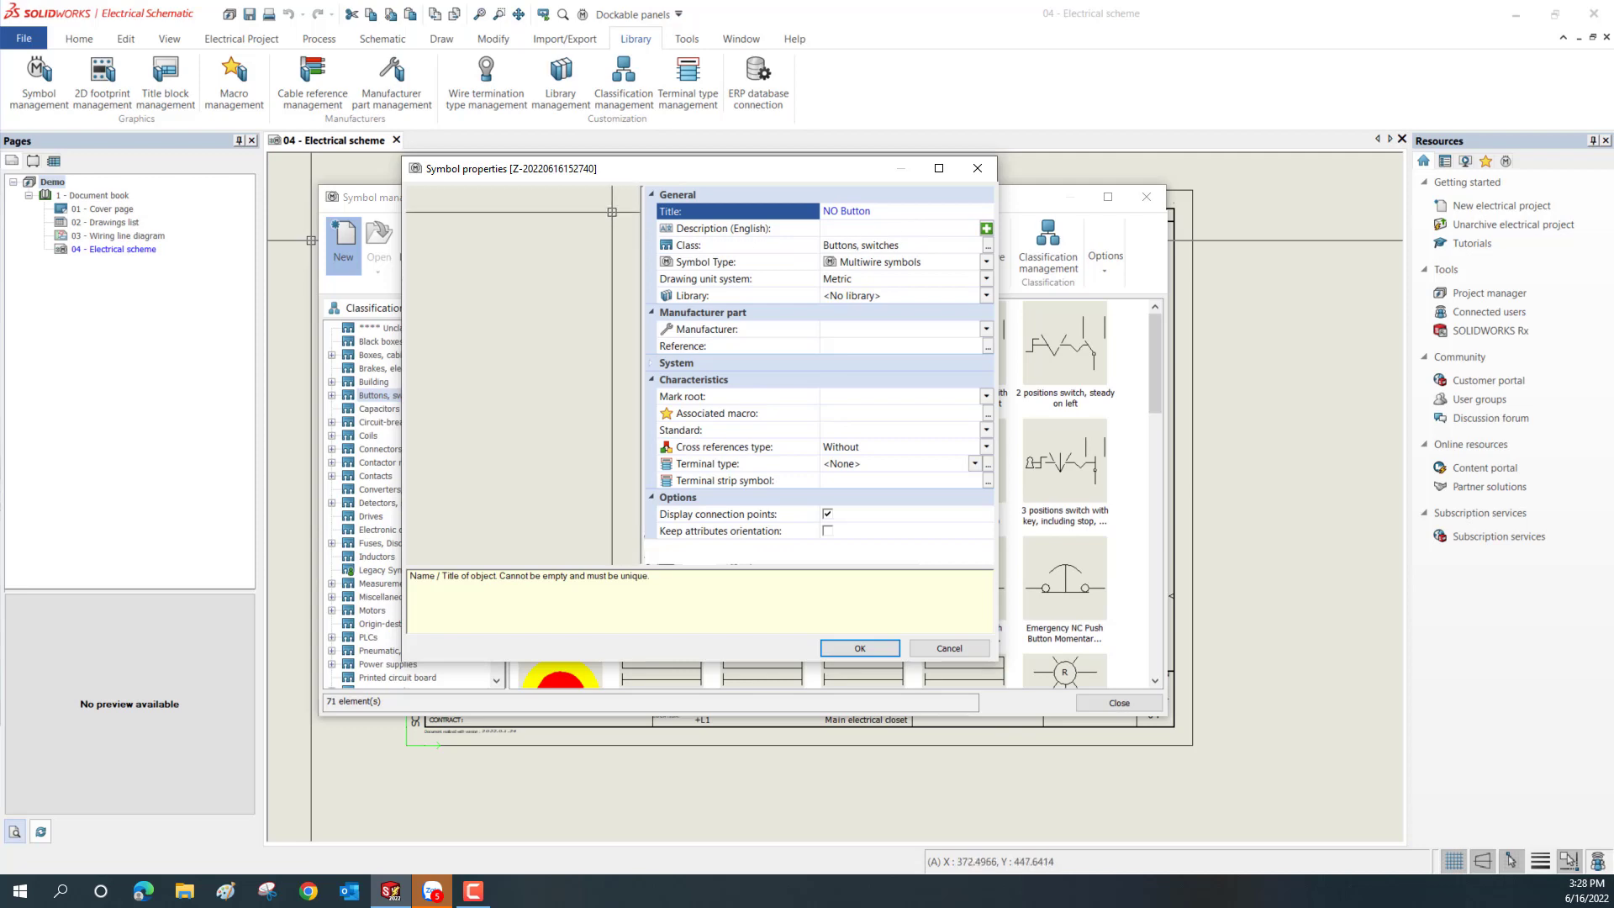
{"action": "type", "text": "1"}
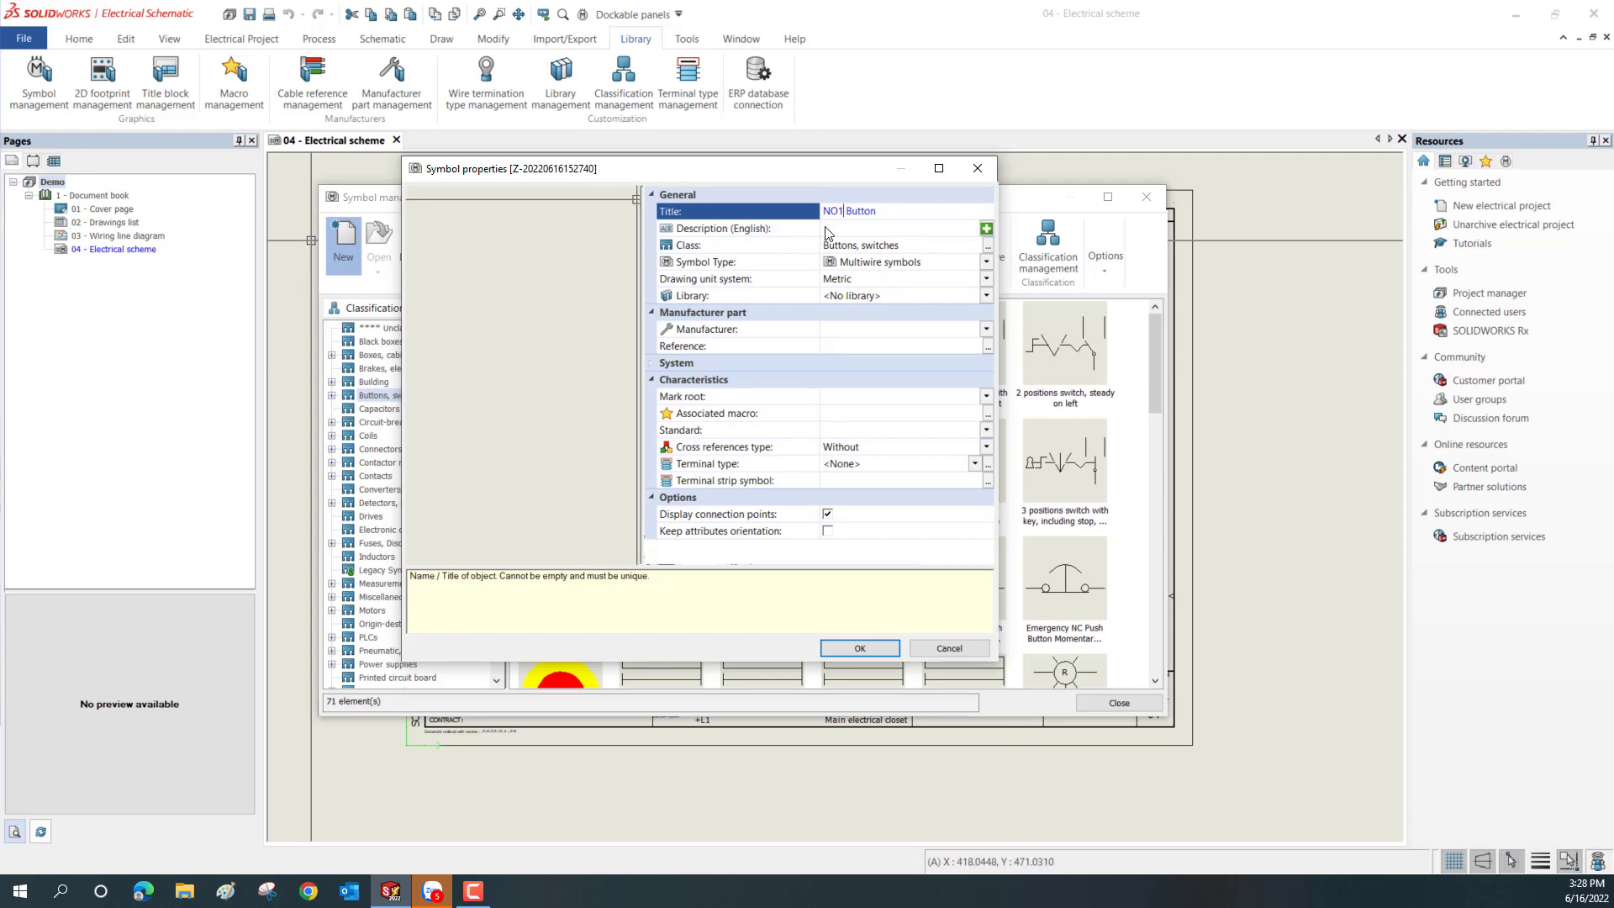
{"action": "left_click", "coordinate": [858, 650]}
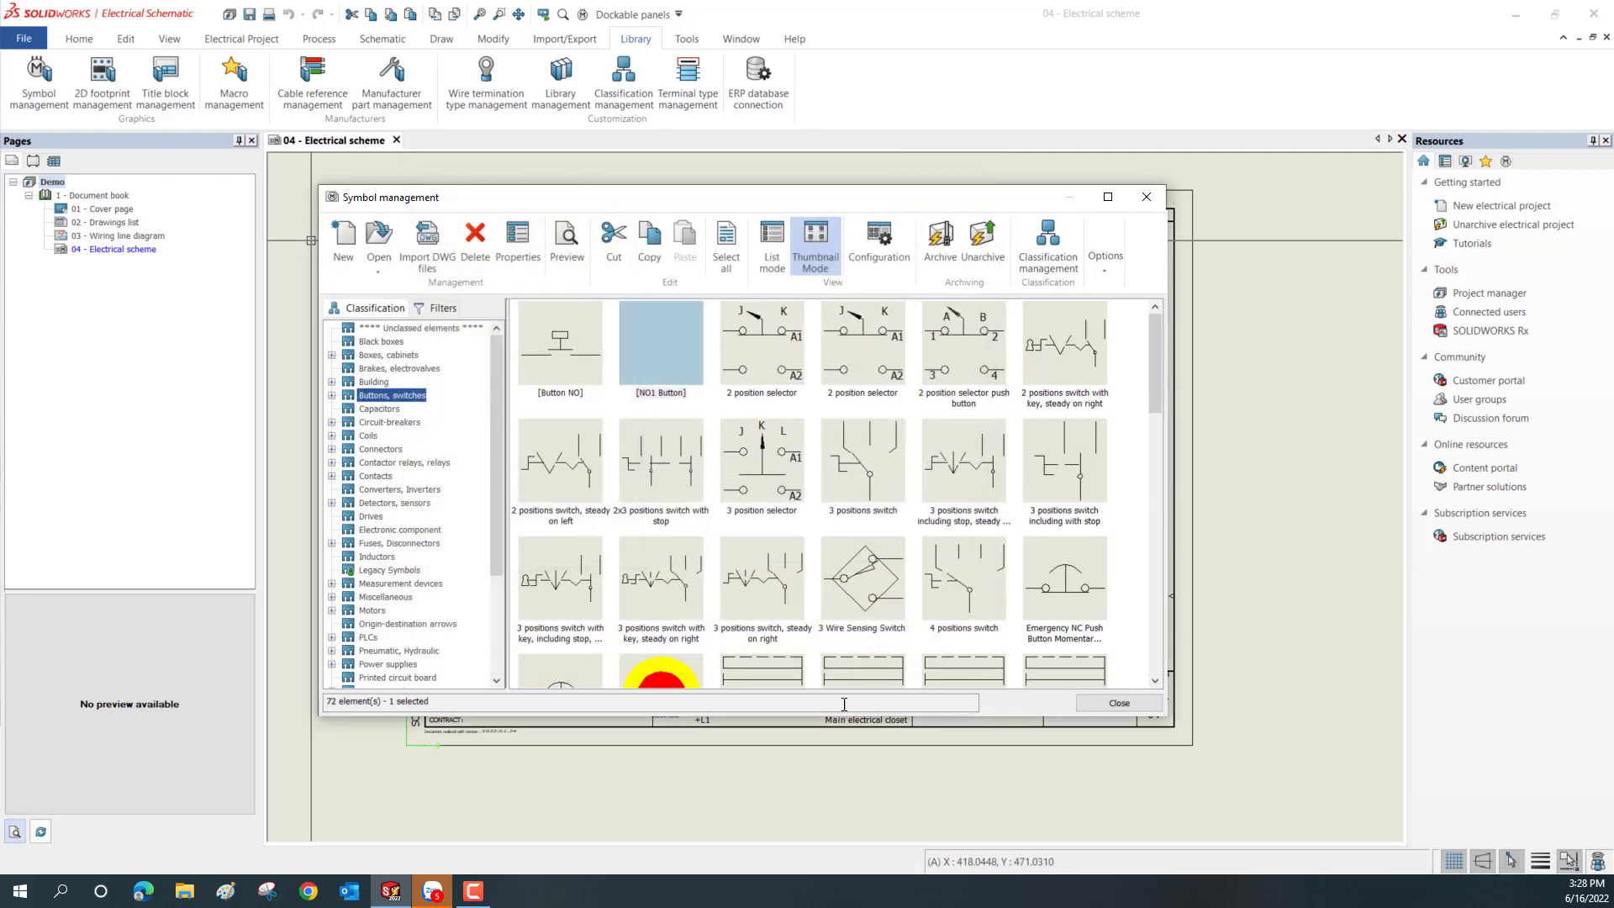
Select the new NO1 Button symbol in the library list.
{"action": "left_click_drag", "start_coordinate": [958, 210], "coordinate": [1022, 159]}
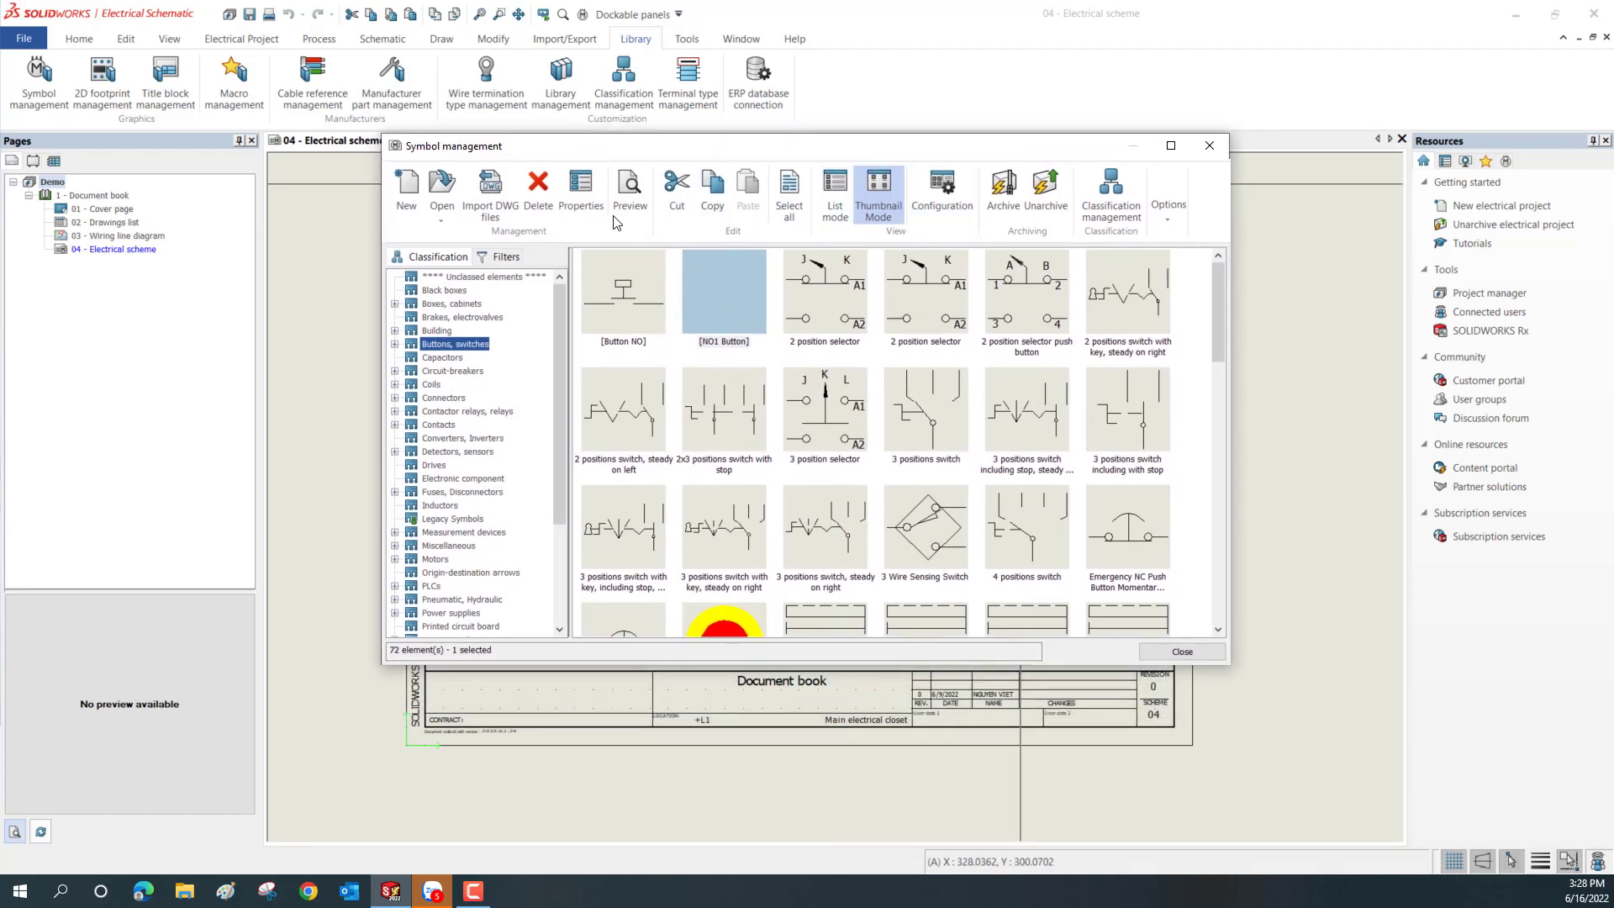
{"action": "left_click", "coordinate": [726, 315]}
{"action": "left_click", "coordinate": [743, 294]}
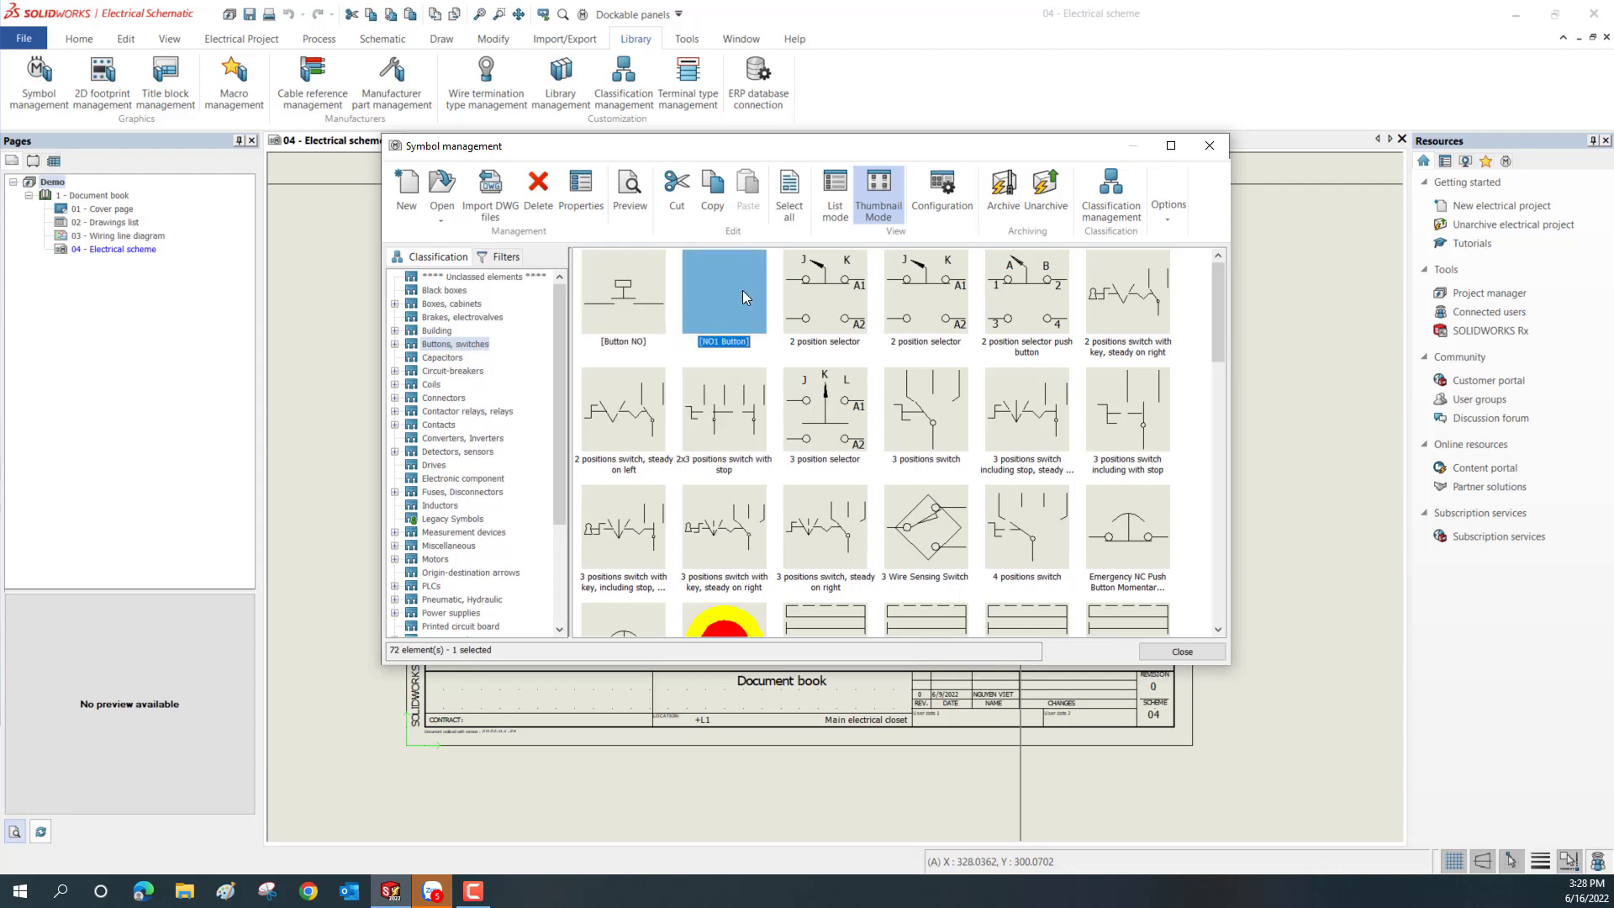
{"action": "left_click", "coordinate": [440, 189]}
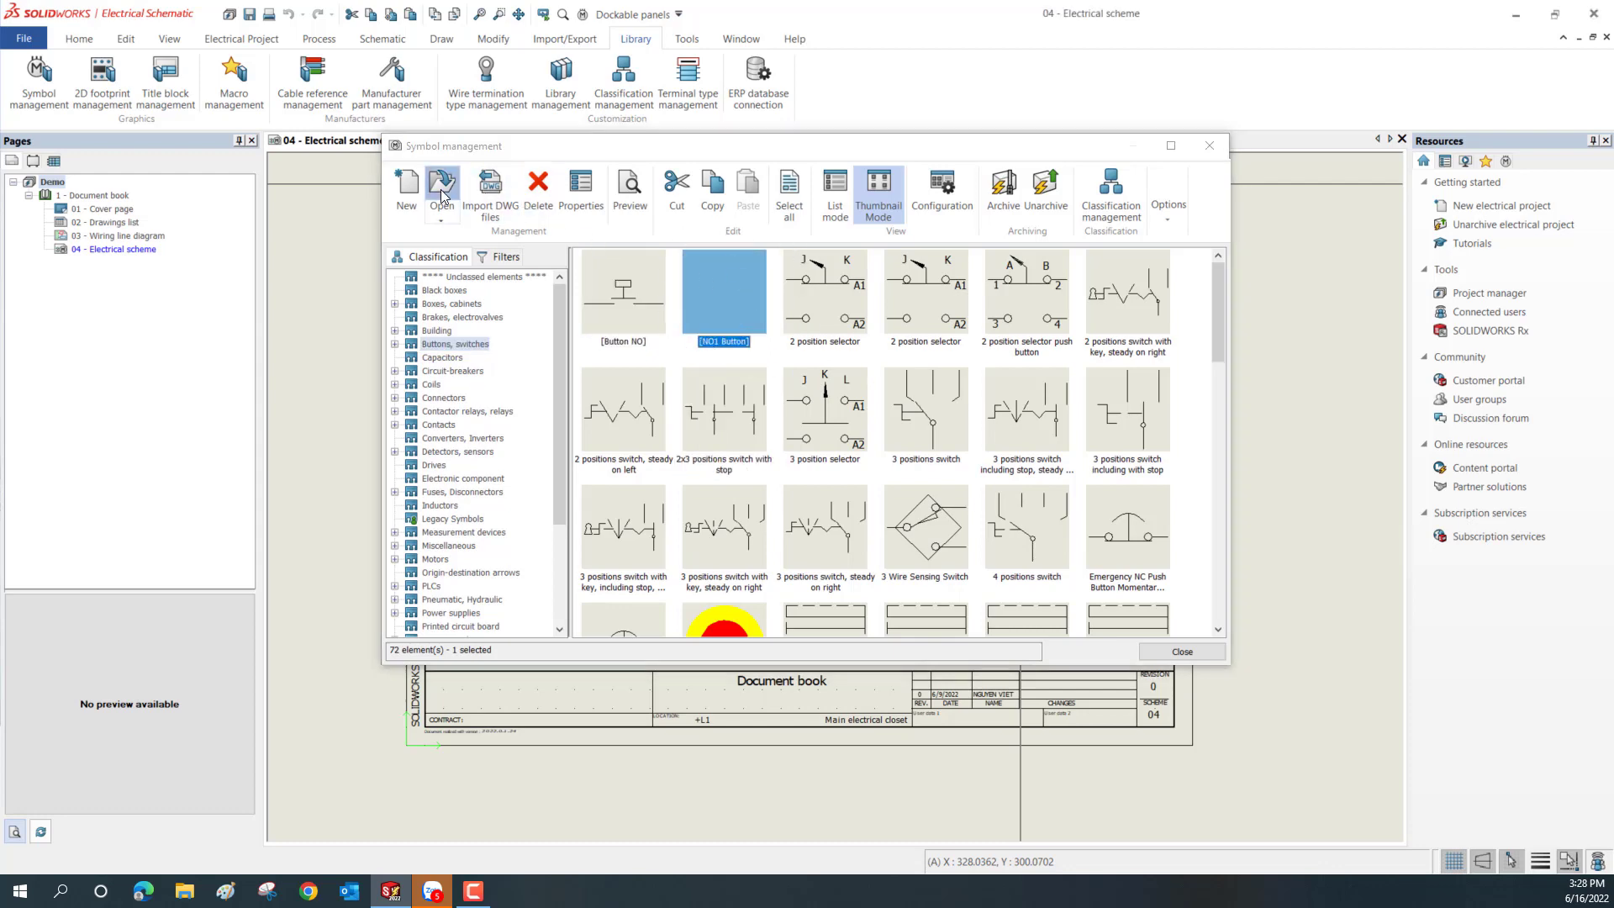
{"action": "scroll", "coordinate": [843, 269], "scroll_direction": "down", "scroll_amount": 2}
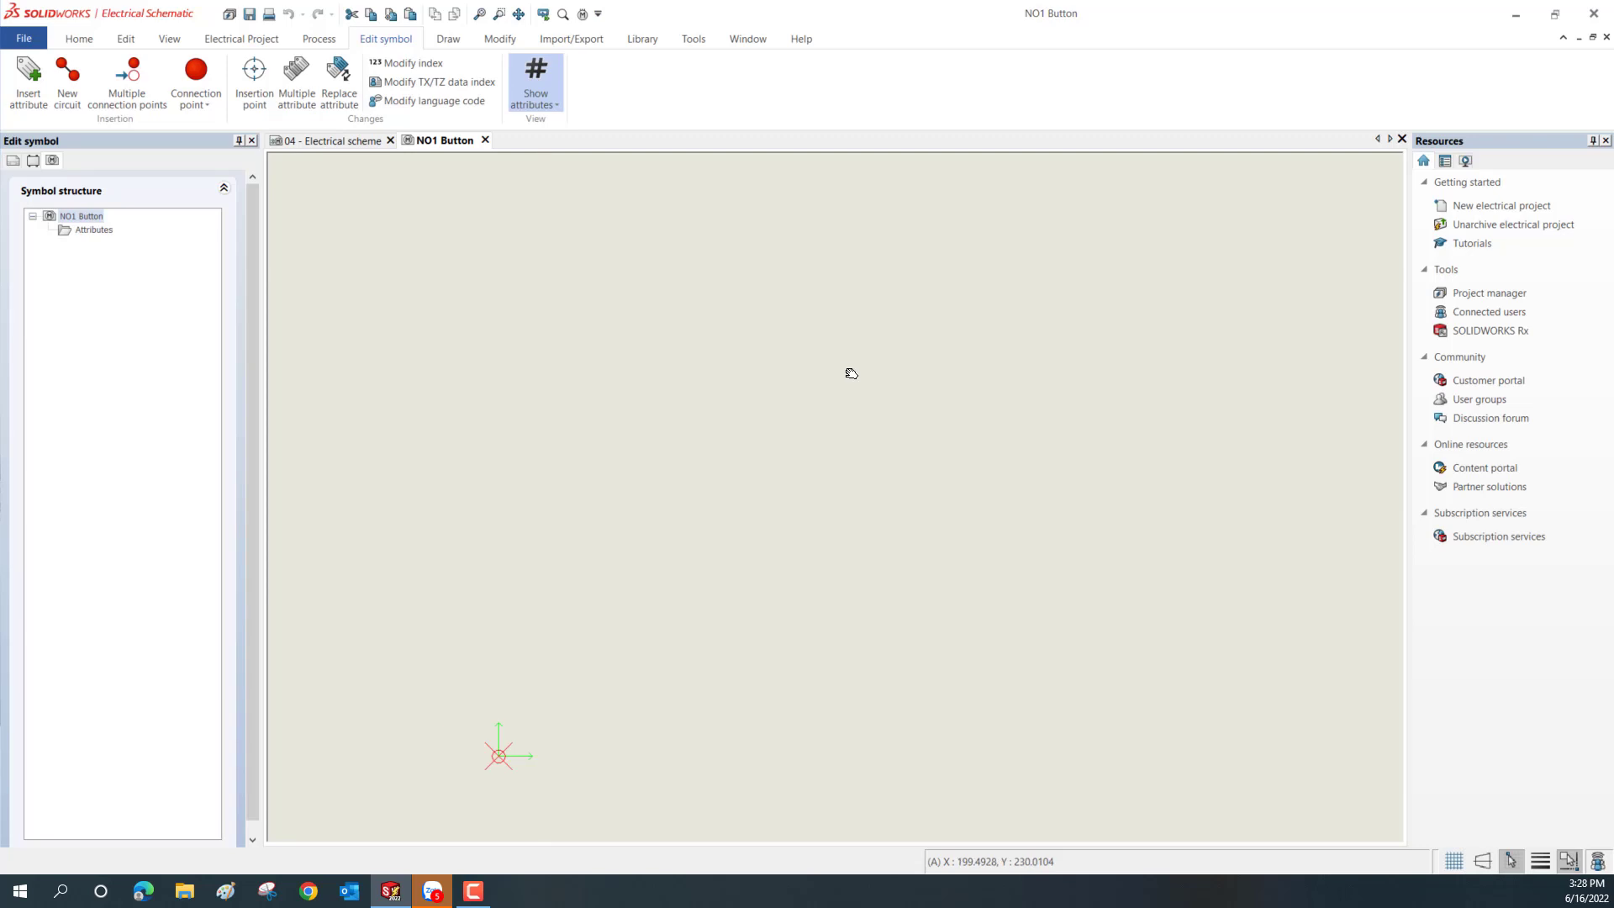
{"action": "scroll", "coordinate": [751, 254], "scroll_direction": "up", "scroll_amount": 2}
{"action": "scroll", "coordinate": [782, 295], "scroll_direction": "down", "scroll_amount": 1}
{"action": "middle_click_drag", "start_coordinate": [854, 314], "coordinate": [796, 332]}
{"action": "scroll", "coordinate": [805, 333], "scroll_direction": "down", "scroll_amount": 1}
{"action": "scroll", "coordinate": [804, 333], "scroll_direction": "up", "scroll_amount": 2}
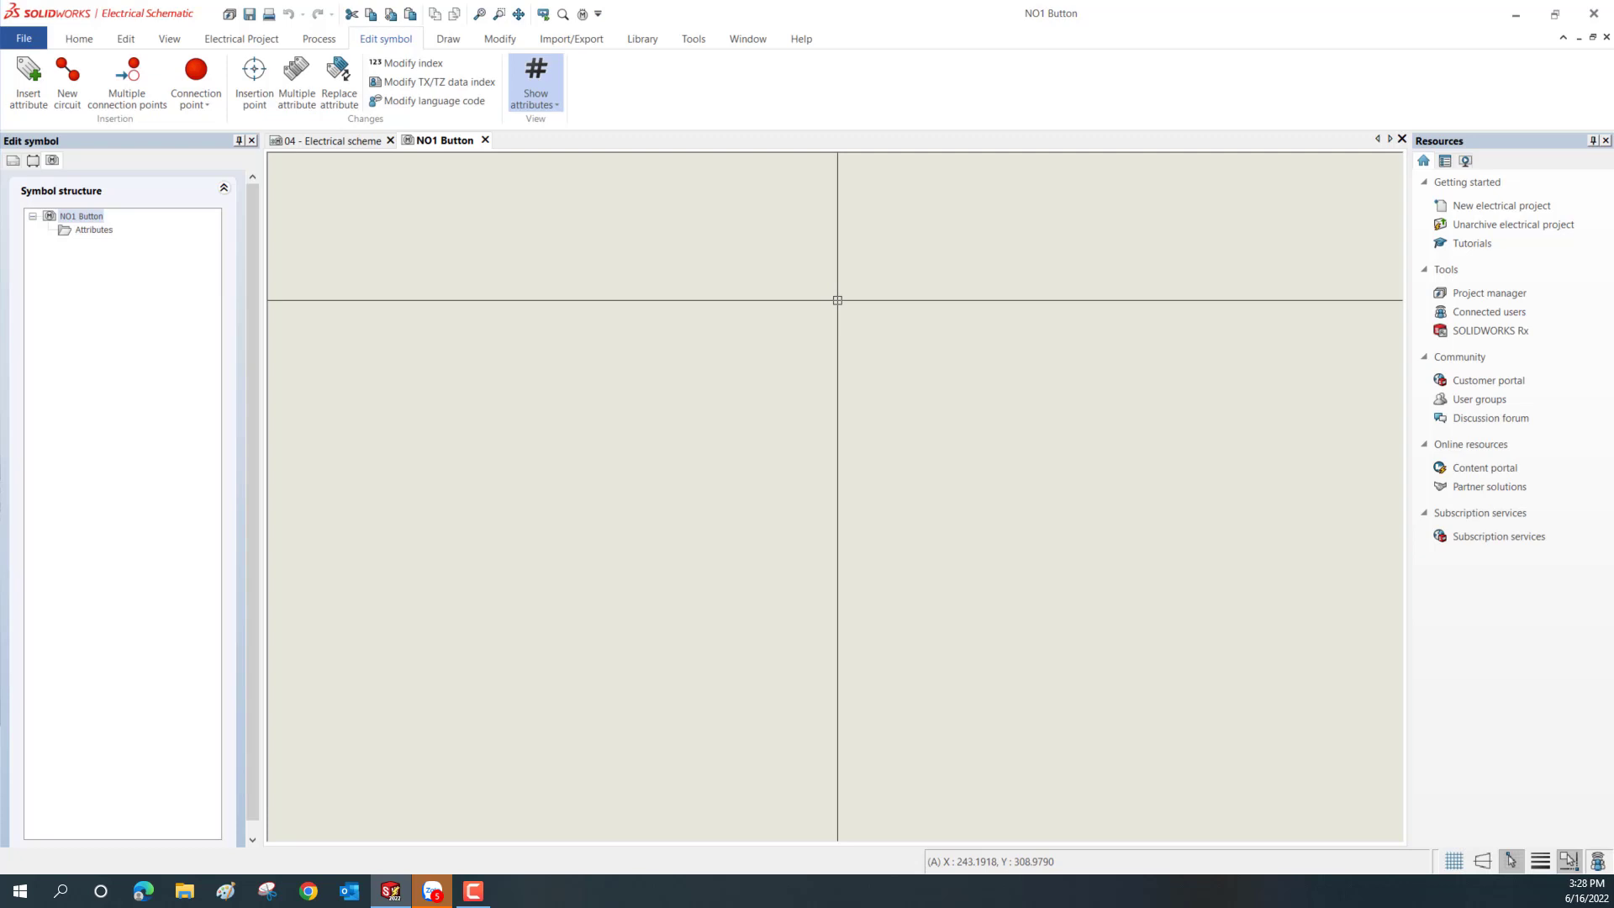
{"action": "scroll", "coordinate": [724, 422], "scroll_direction": "down", "scroll_amount": 1}
{"action": "scroll", "coordinate": [725, 422], "scroll_direction": "down", "scroll_amount": 1}
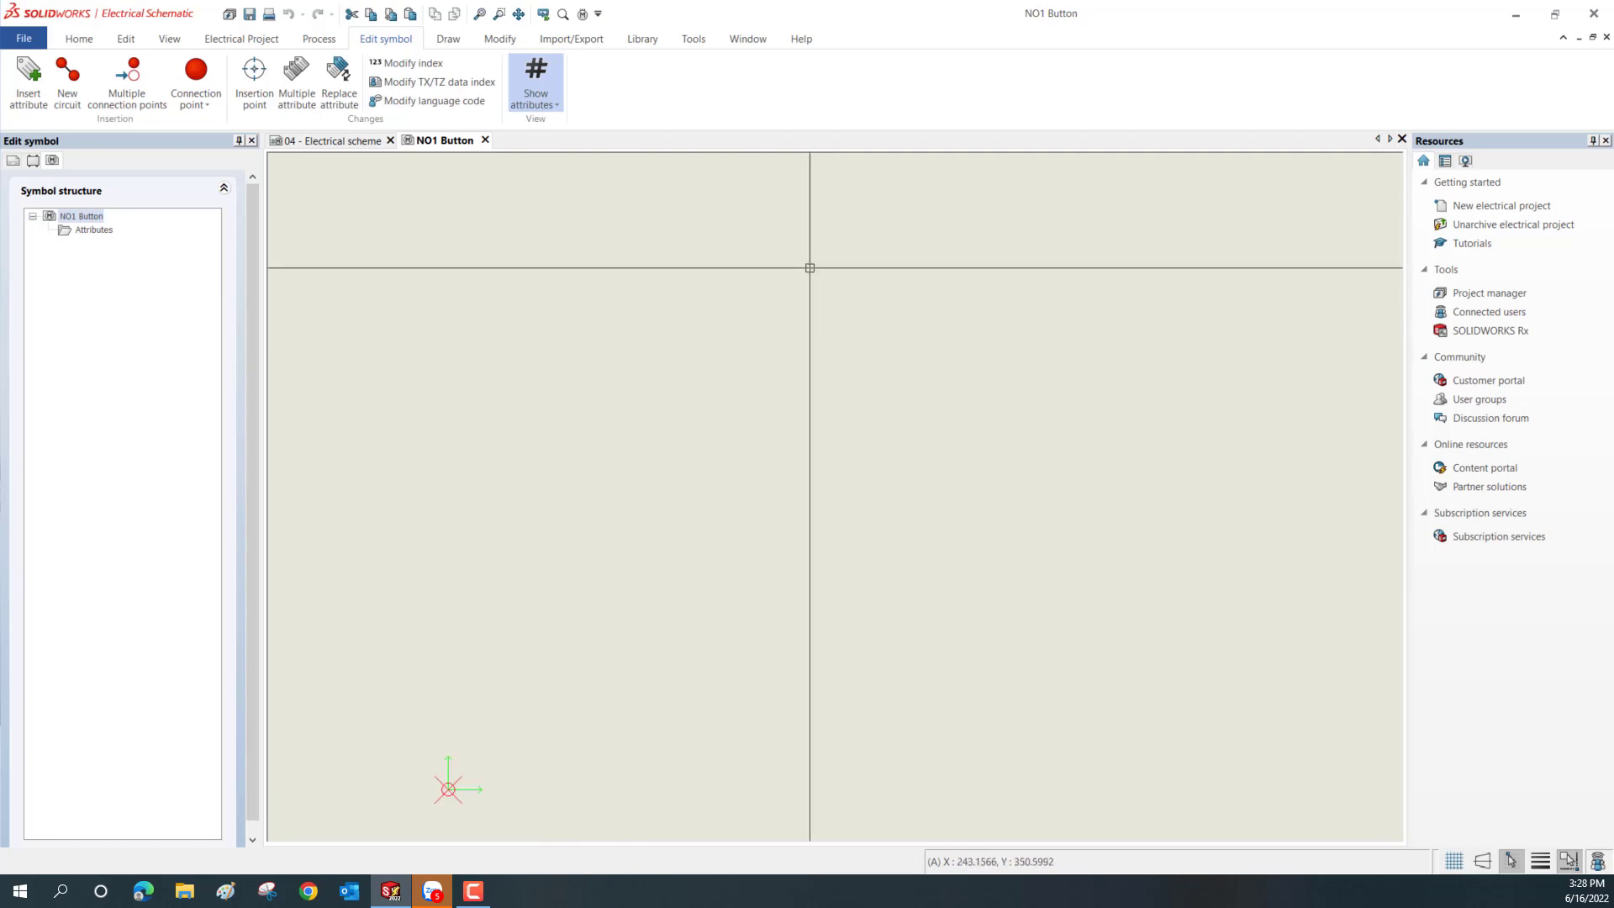
{"action": "scroll", "coordinate": [812, 267], "scroll_direction": "down", "scroll_amount": 1}
{"action": "scroll", "coordinate": [878, 316], "scroll_direction": "down", "scroll_amount": 1}
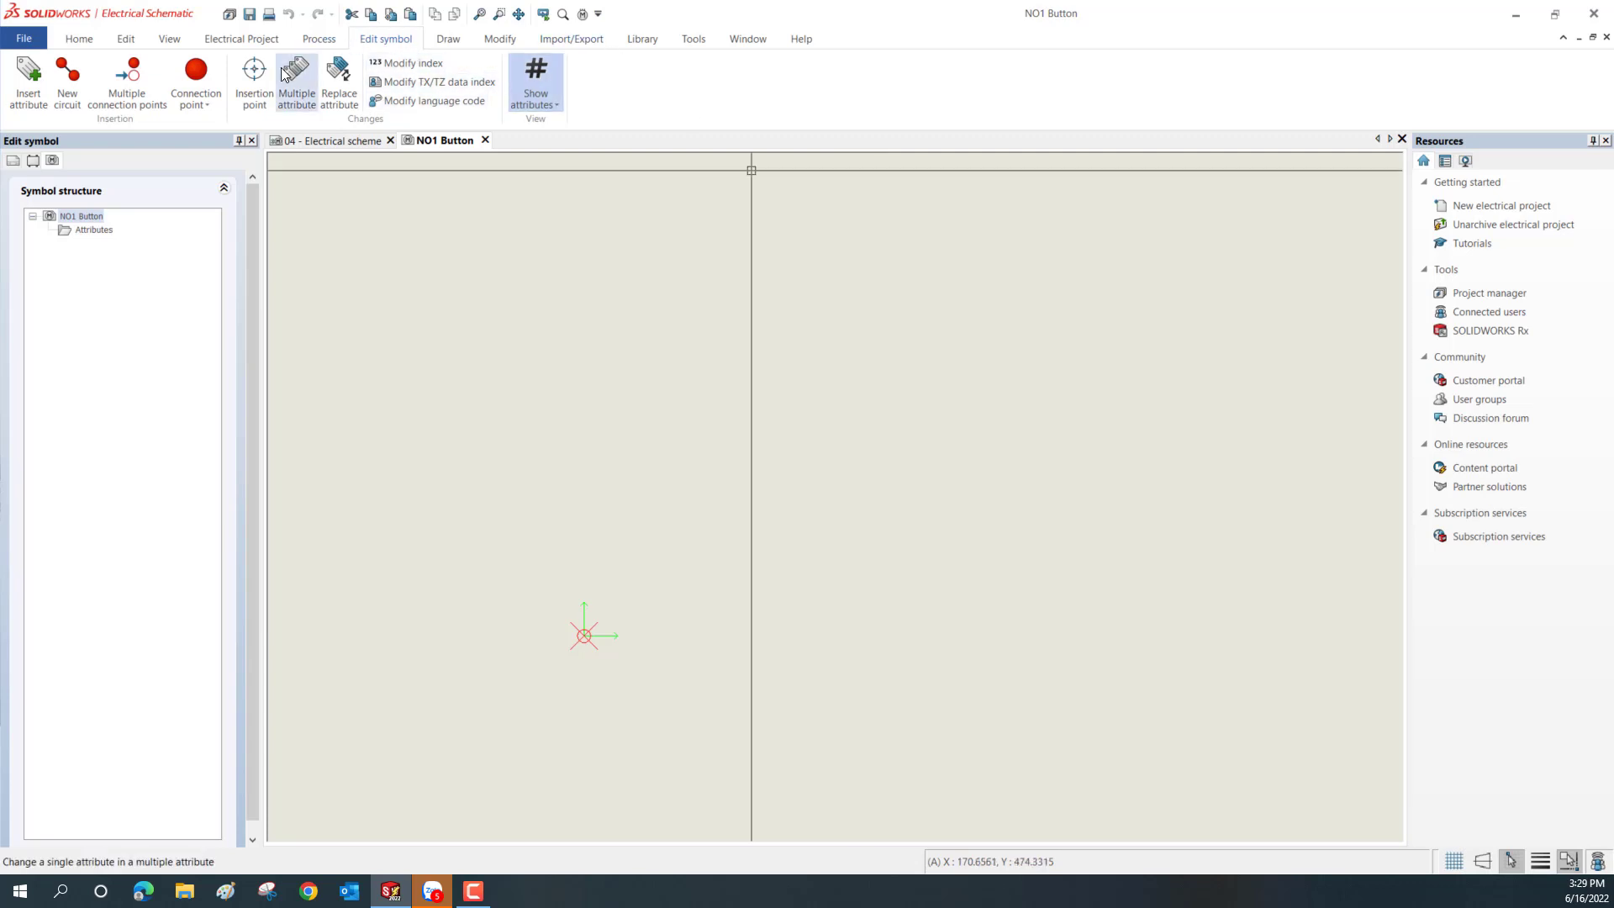
{"action": "left_click", "coordinate": [487, 43]}
{"action": "left_click", "coordinate": [448, 39]}
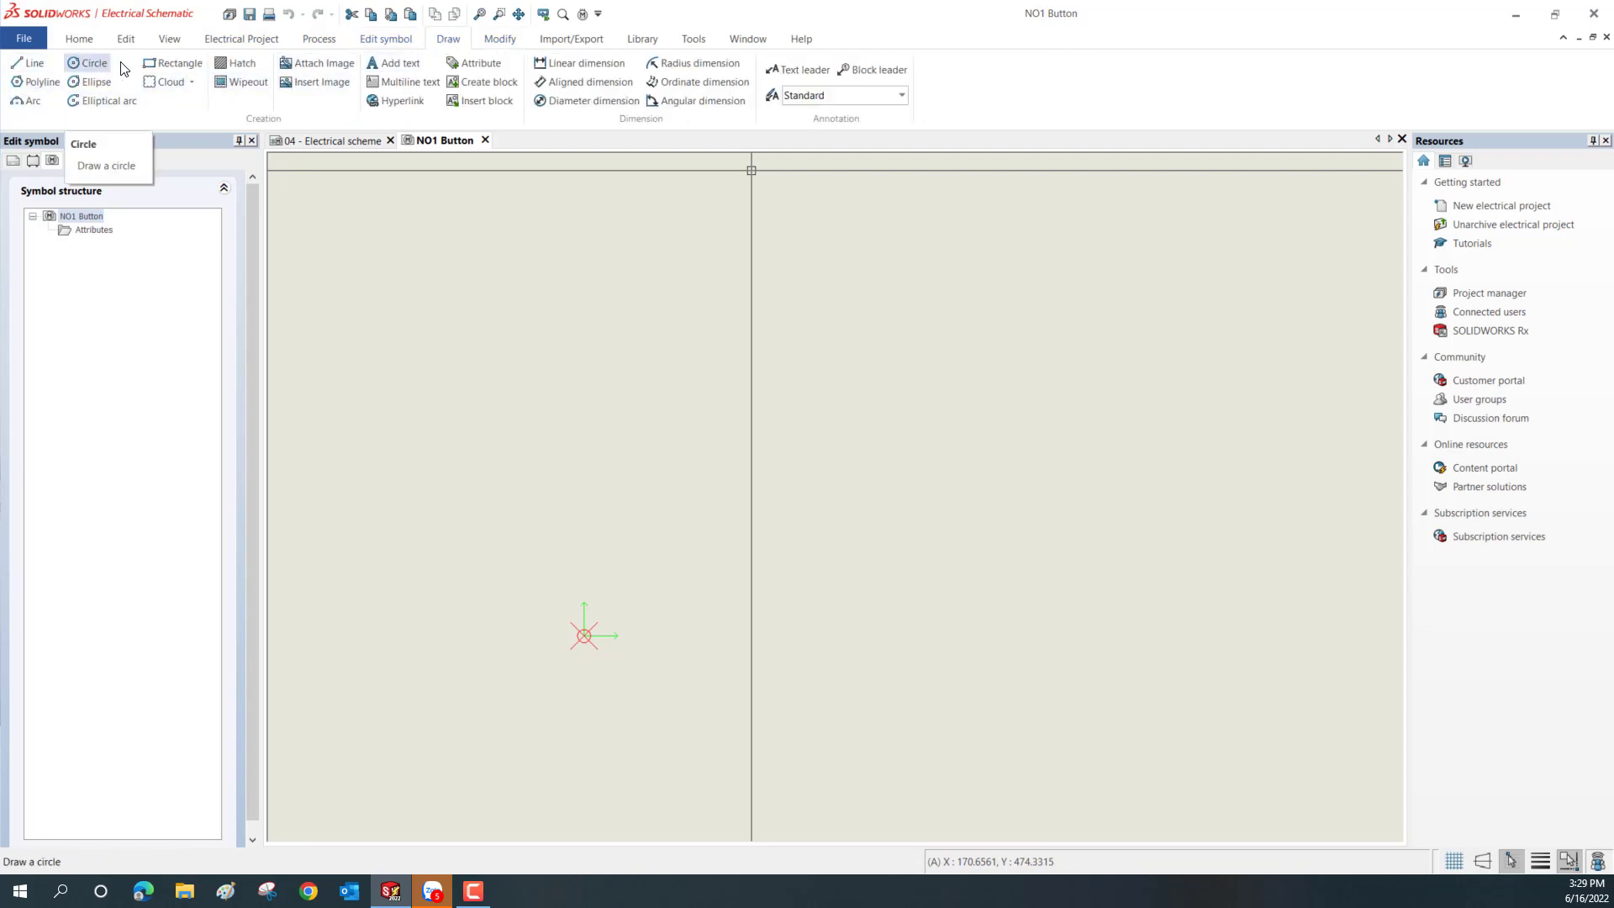
{"action": "left_click", "coordinate": [501, 39]}
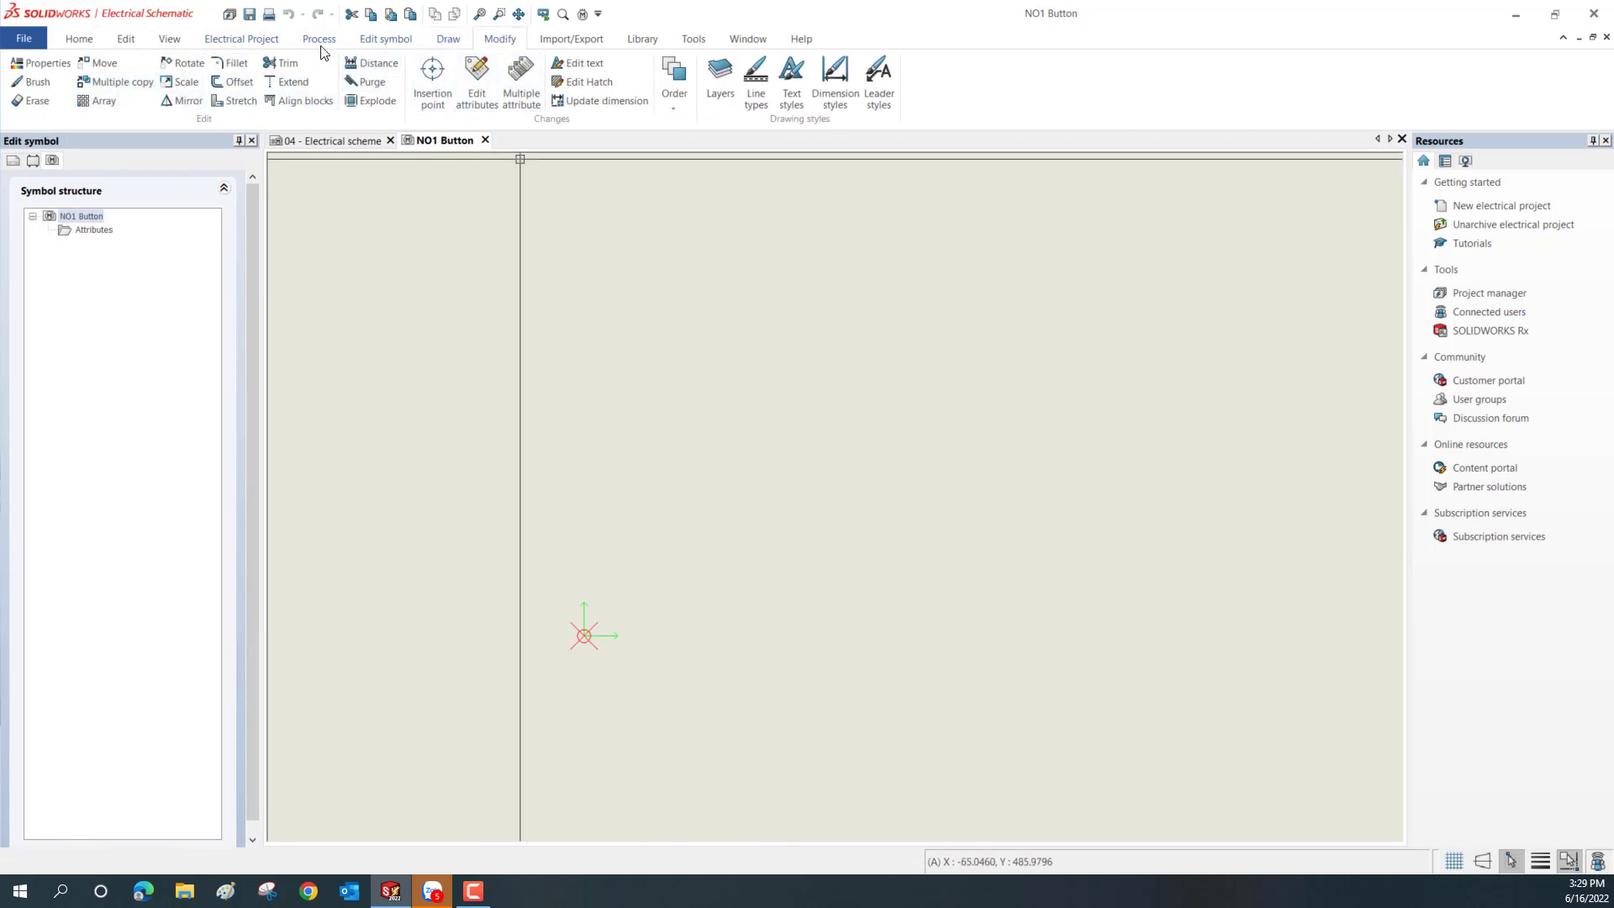
{"action": "left_click", "coordinate": [378, 42]}
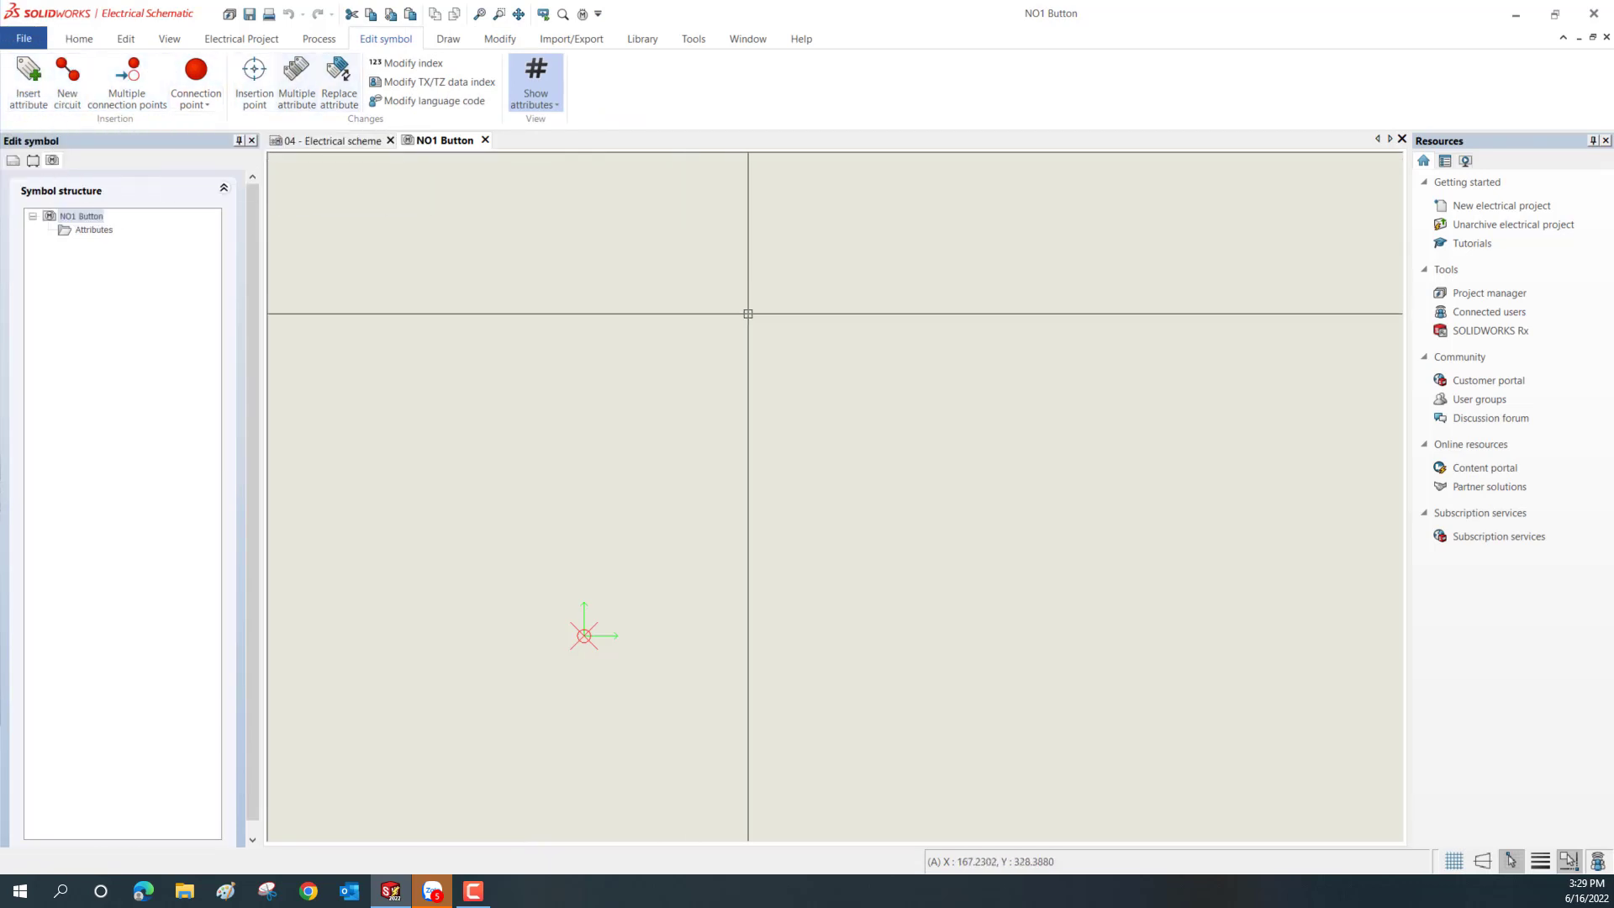
{"action": "scroll", "coordinate": [748, 314], "scroll_direction": "down", "scroll_amount": 3}
{"action": "scroll", "coordinate": [758, 415], "scroll_direction": "up", "scroll_amount": 2}
{"action": "scroll", "coordinate": [780, 397], "scroll_direction": "up", "scroll_amount": 2}
{"action": "scroll", "coordinate": [771, 401], "scroll_direction": "down", "scroll_amount": 2}
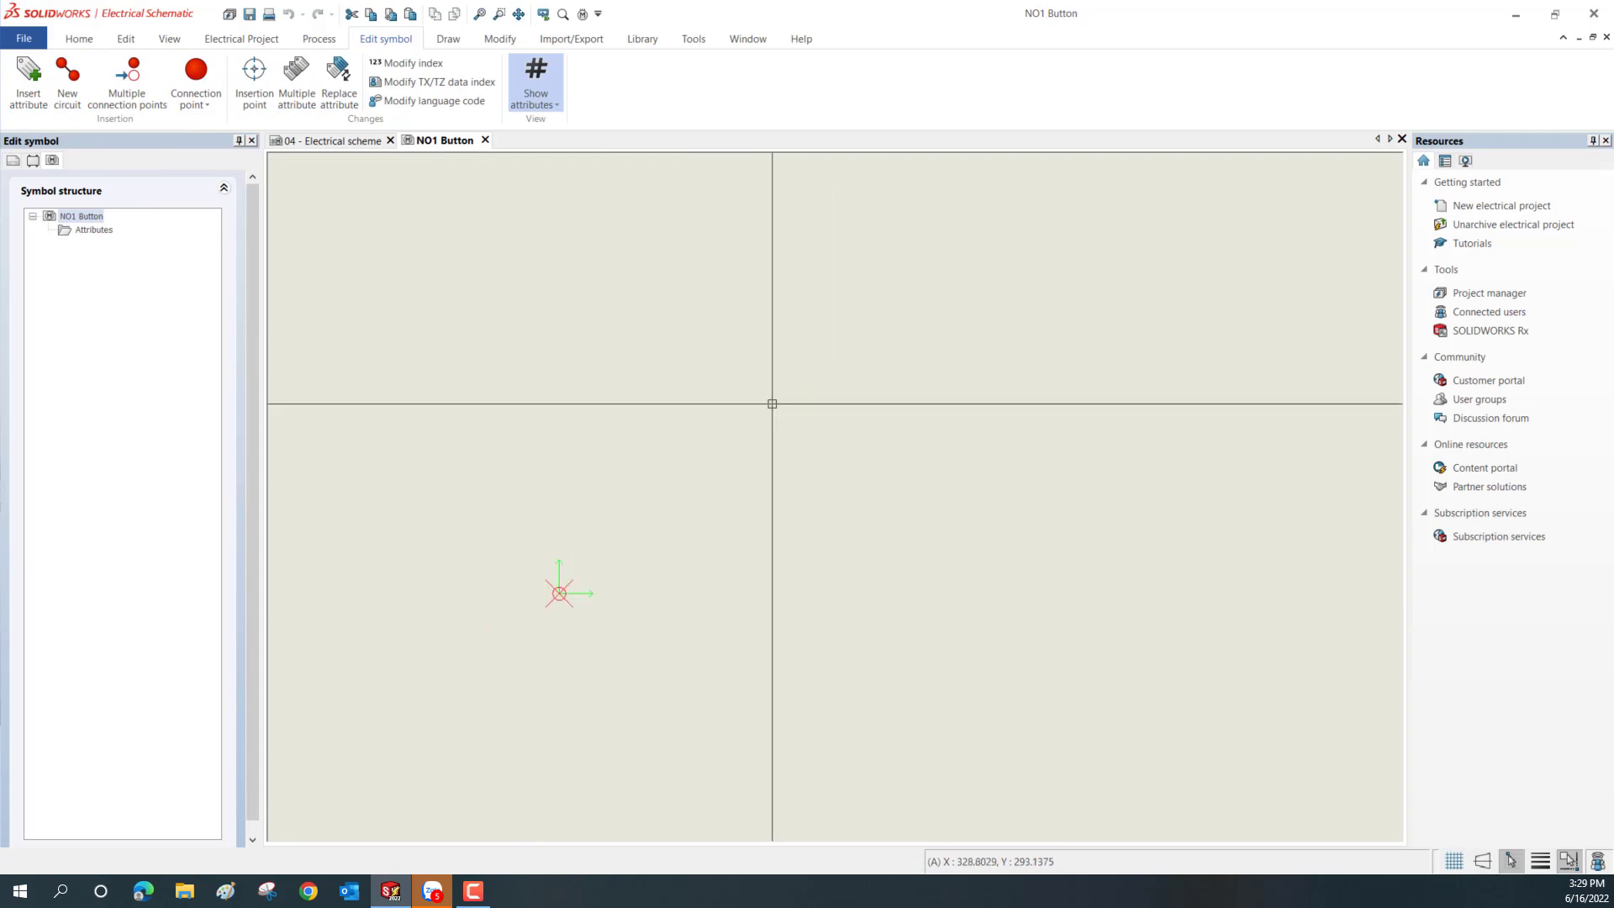
{"action": "middle_click_drag", "start_coordinate": [728, 407], "coordinate": [805, 374]}
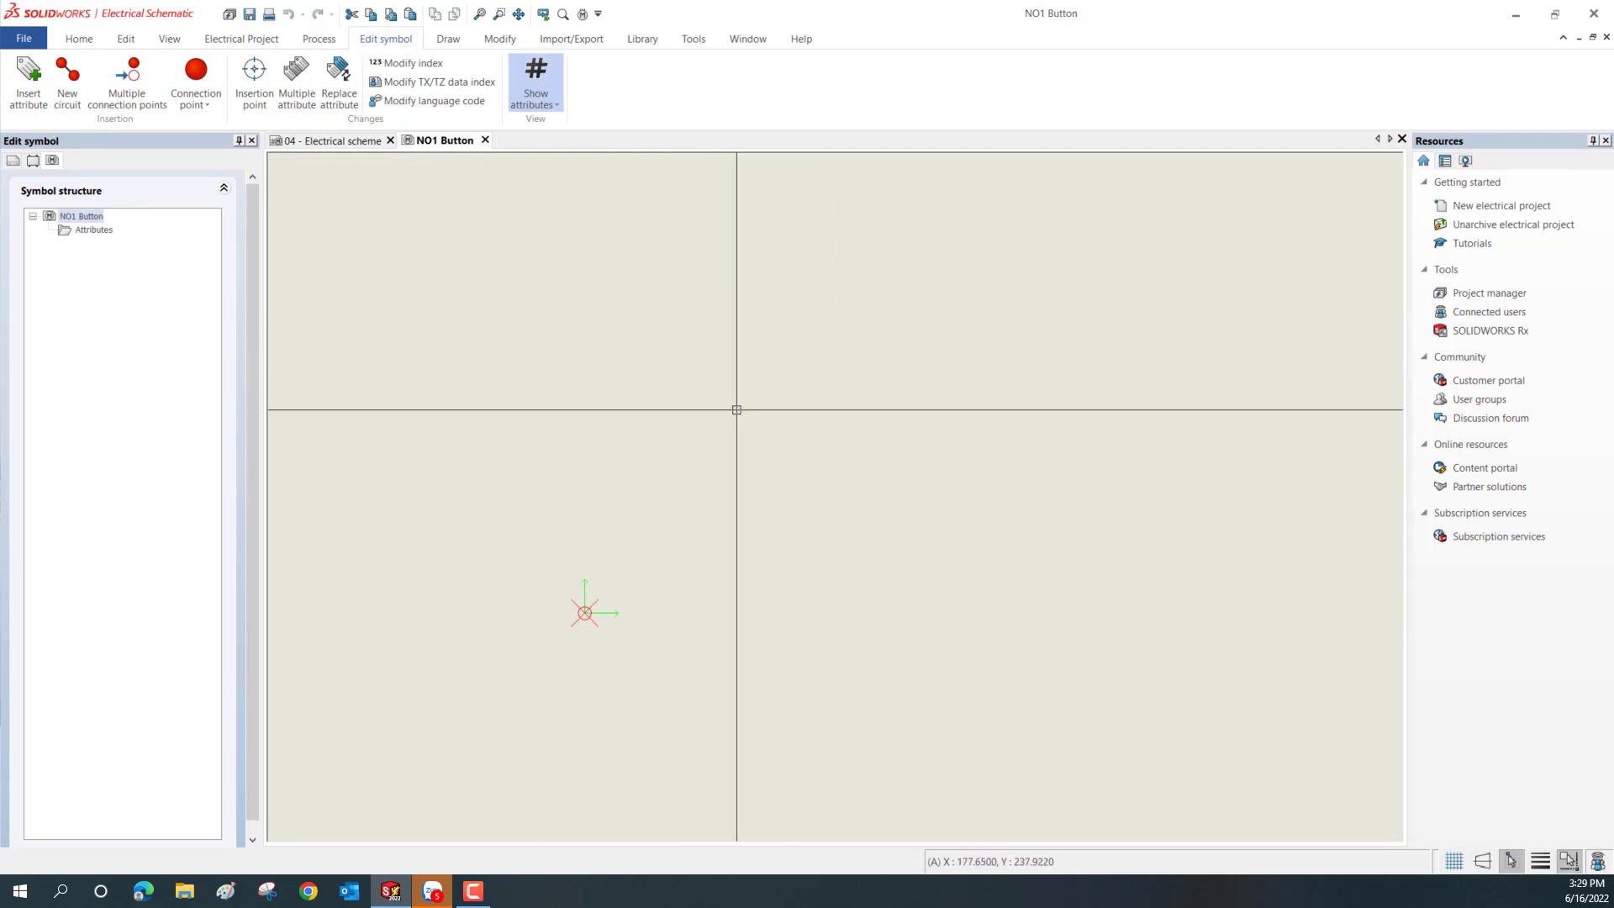
{"action": "middle_click_drag", "start_coordinate": [829, 361], "coordinate": [800, 415]}
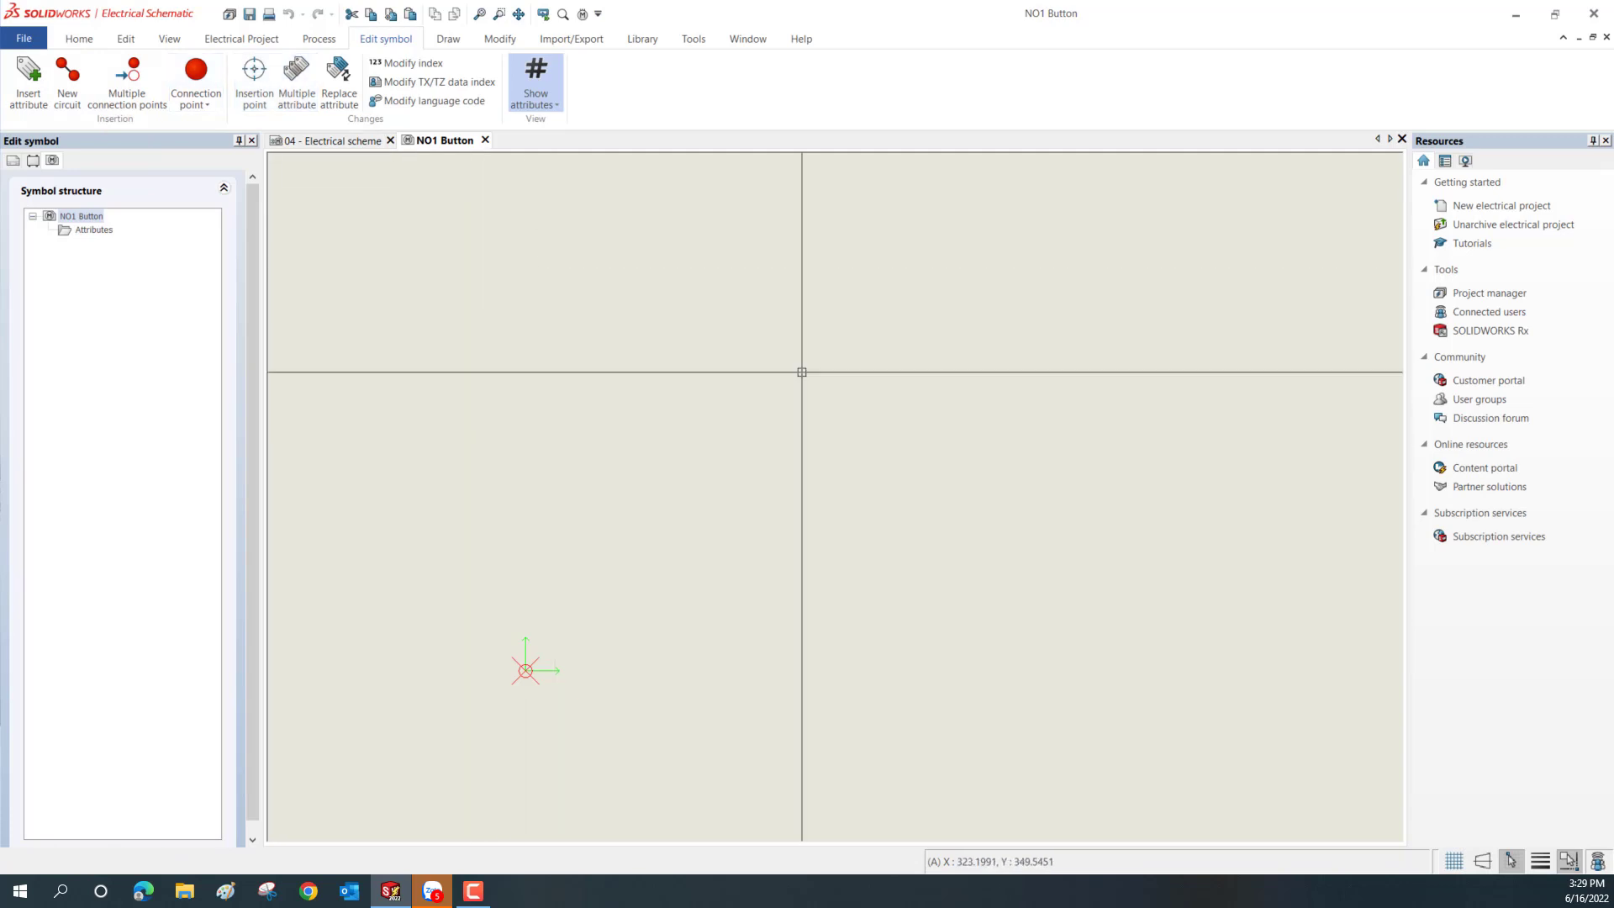
{"action": "middle_click_drag", "start_coordinate": [802, 372], "coordinate": [726, 402]}
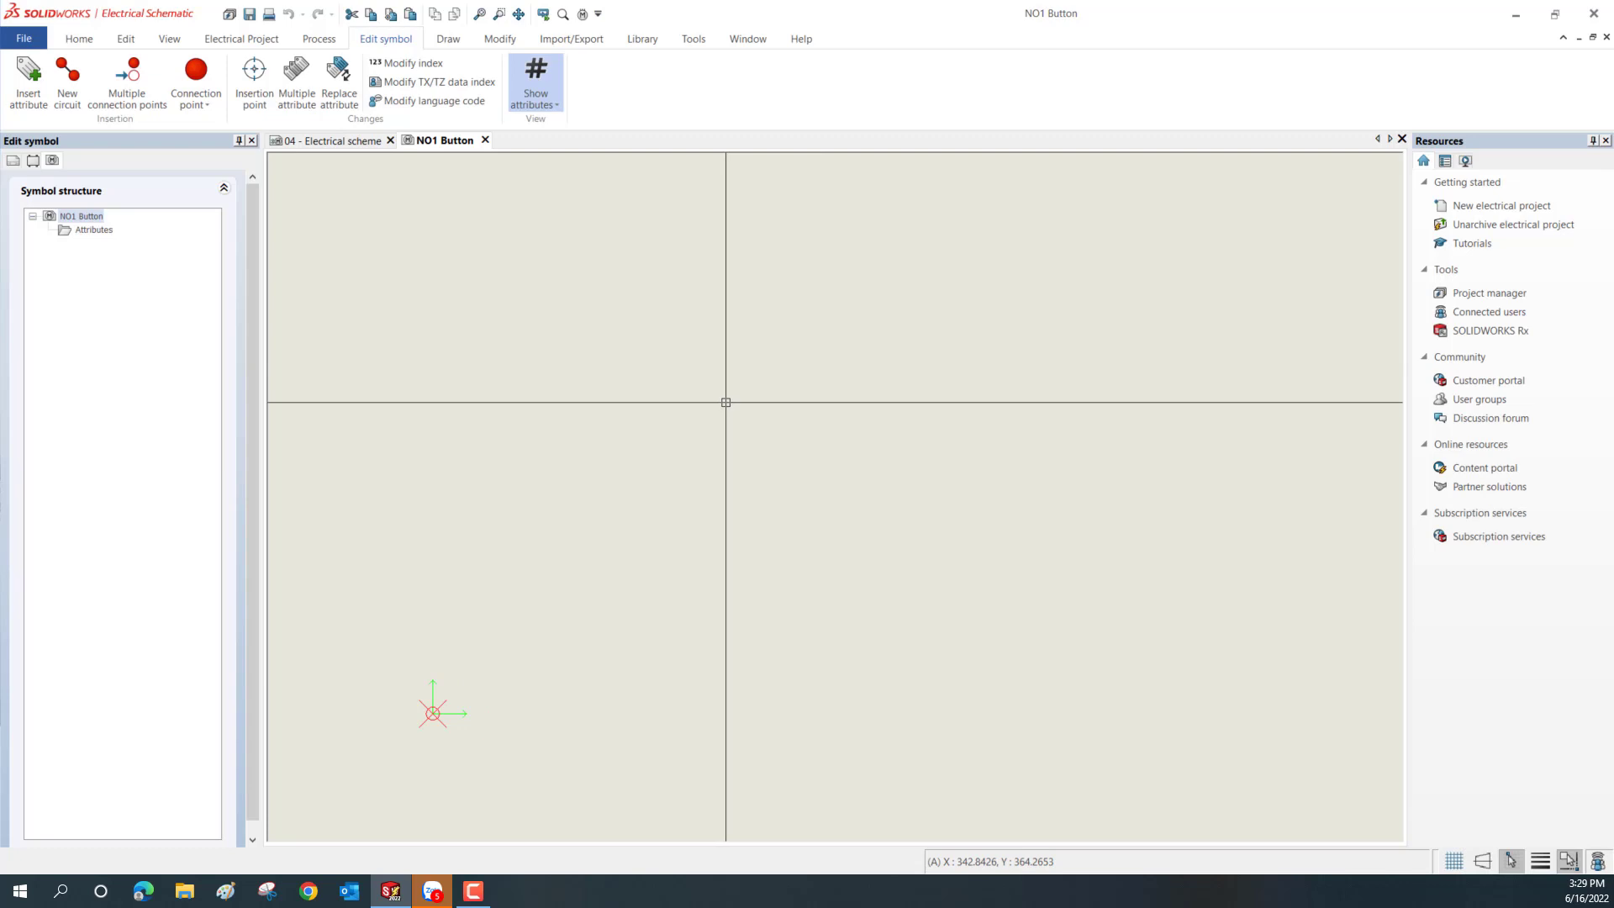
{"action": "middle_click_drag", "start_coordinate": [793, 371], "coordinate": [877, 359]}
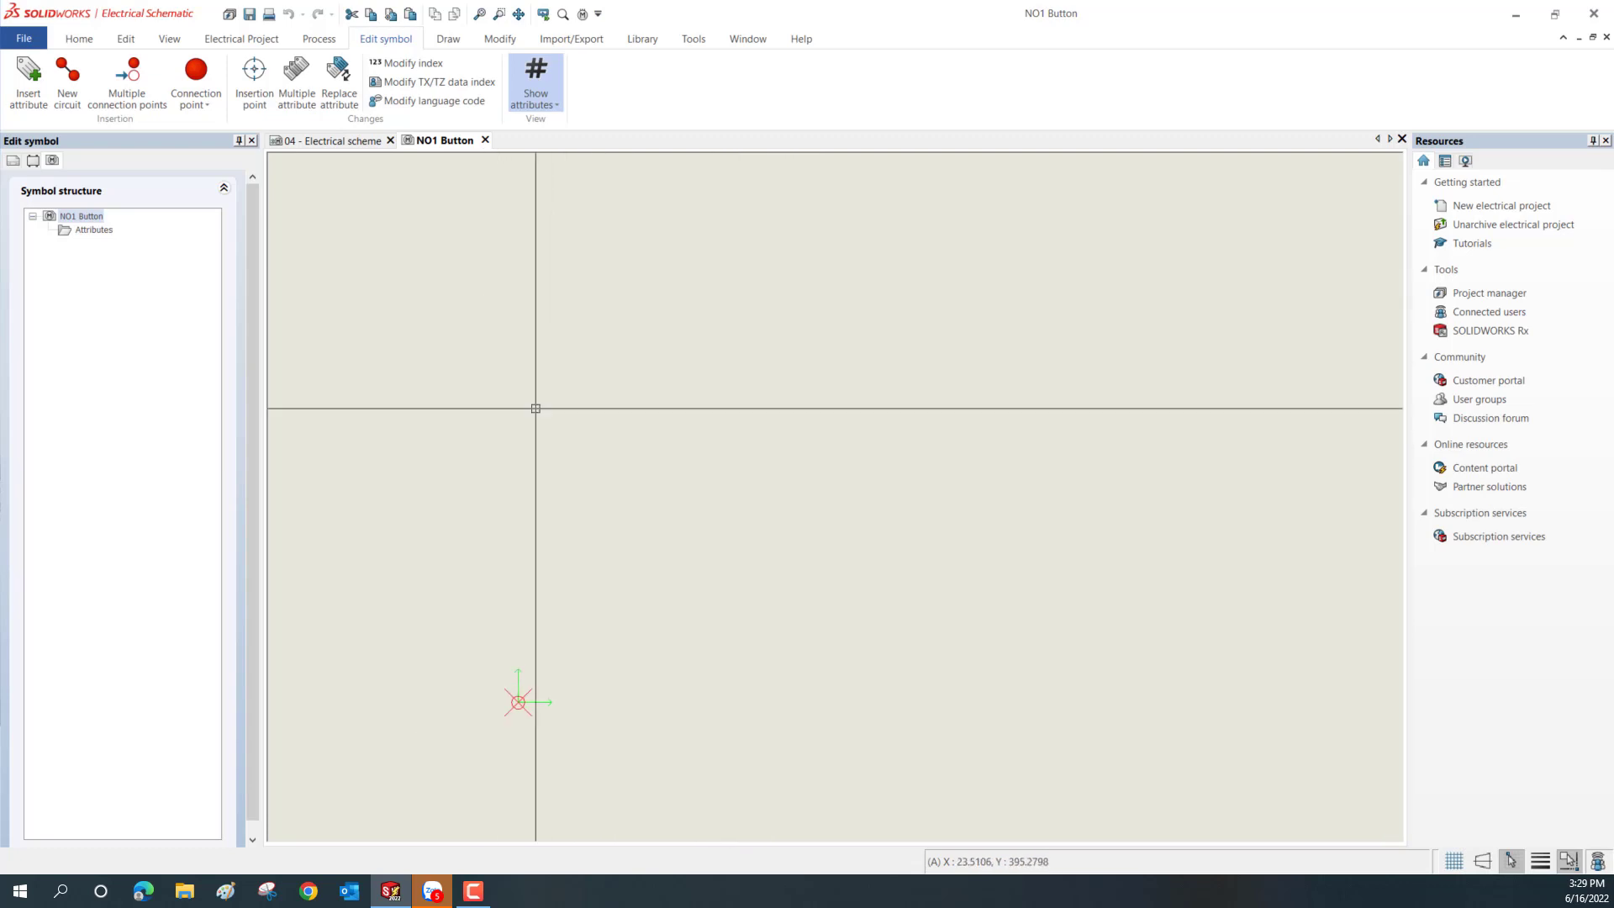
{"action": "middle_click_drag", "start_coordinate": [815, 415], "coordinate": [676, 378]}
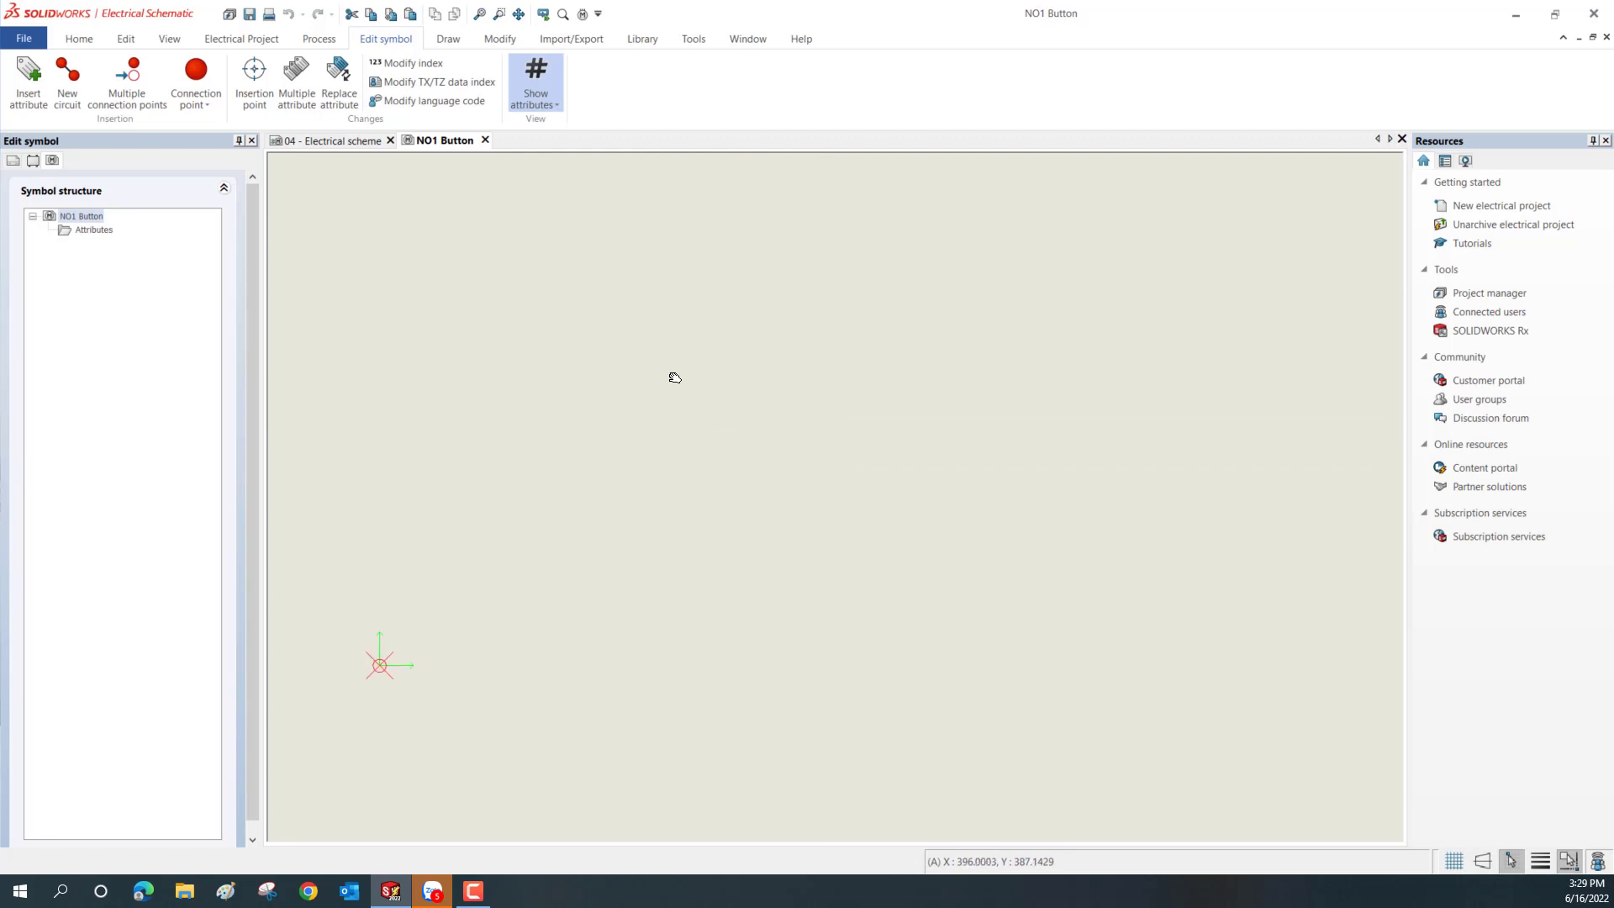
{"action": "scroll", "coordinate": [651, 476], "scroll_direction": "down", "scroll_amount": 1}
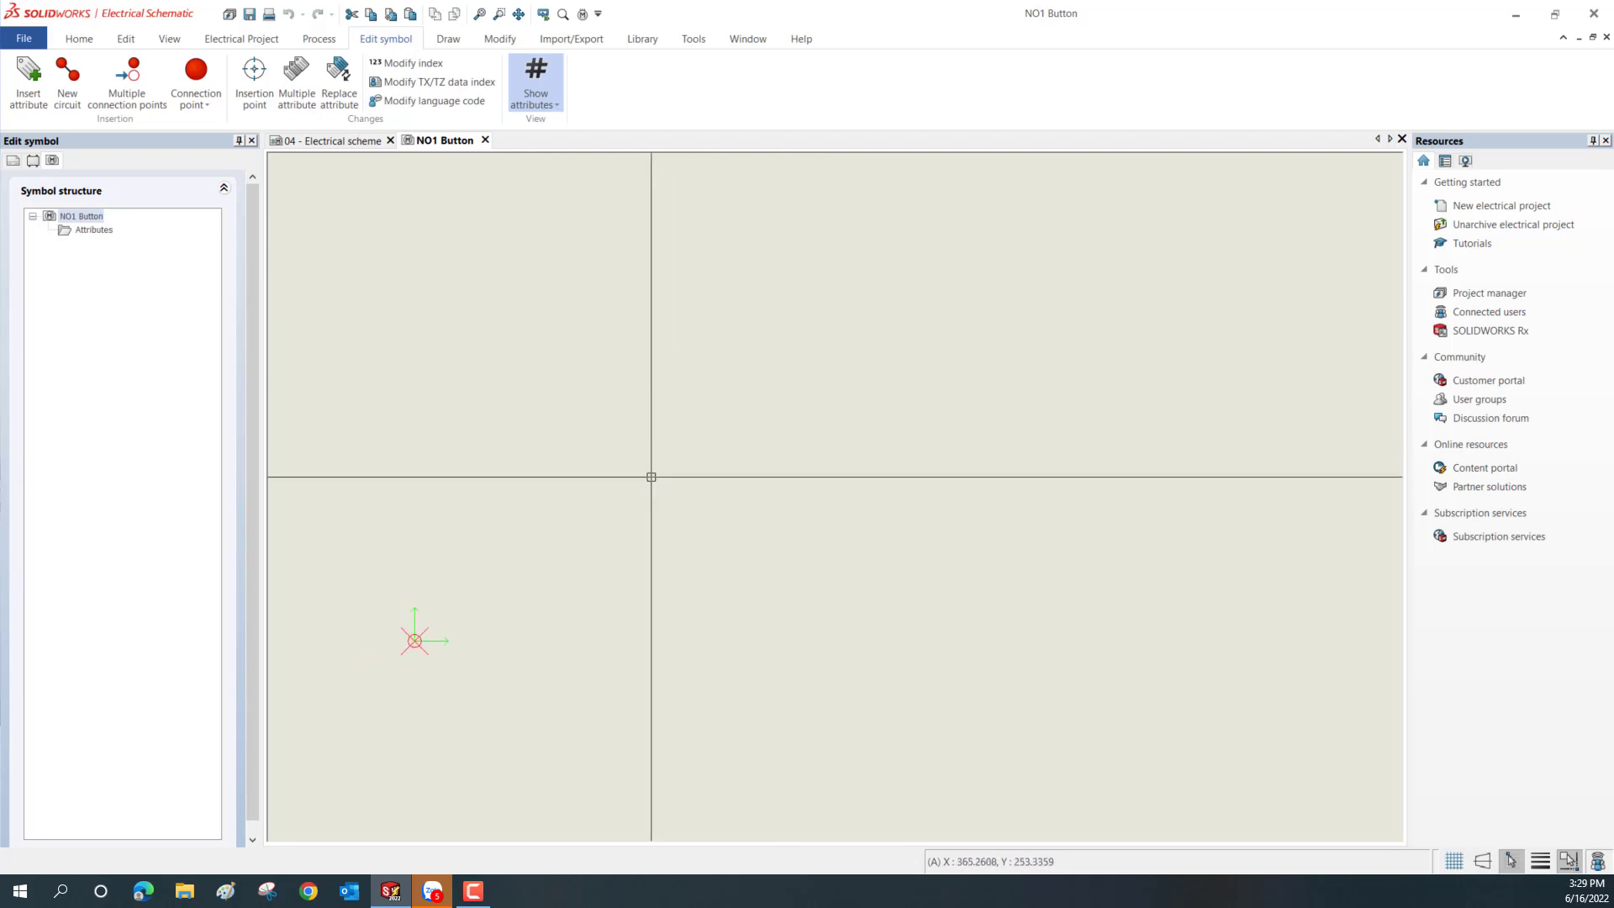
{"action": "mouse_move", "coordinate": [652, 477]}
{"action": "middle_mouse_down"}
{"action": "mouse_move", "coordinate": [796, 493]}
{"action": "mouse_move", "coordinate": [682, 496]}
{"action": "middle_mouse_up"}
{"action": "scroll", "coordinate": [768, 461], "scroll_direction": "down", "scroll_amount": 1}
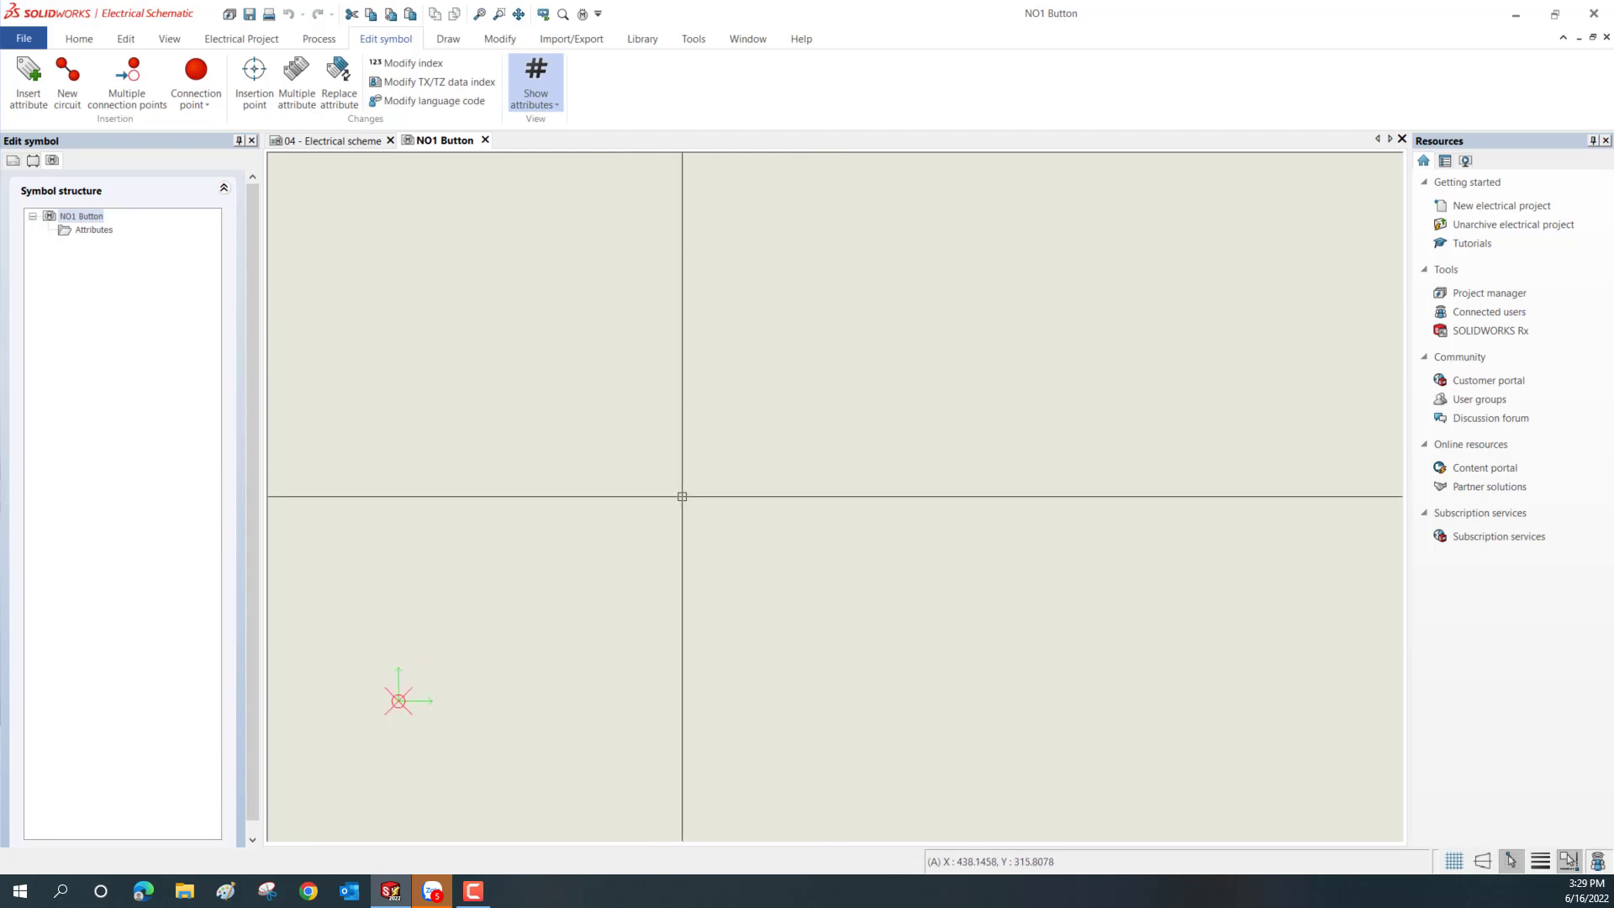
{"action": "scroll", "coordinate": [682, 496], "scroll_direction": "up", "scroll_amount": 1}
{"action": "middle_click_drag", "start_coordinate": [739, 504], "coordinate": [742, 499]}
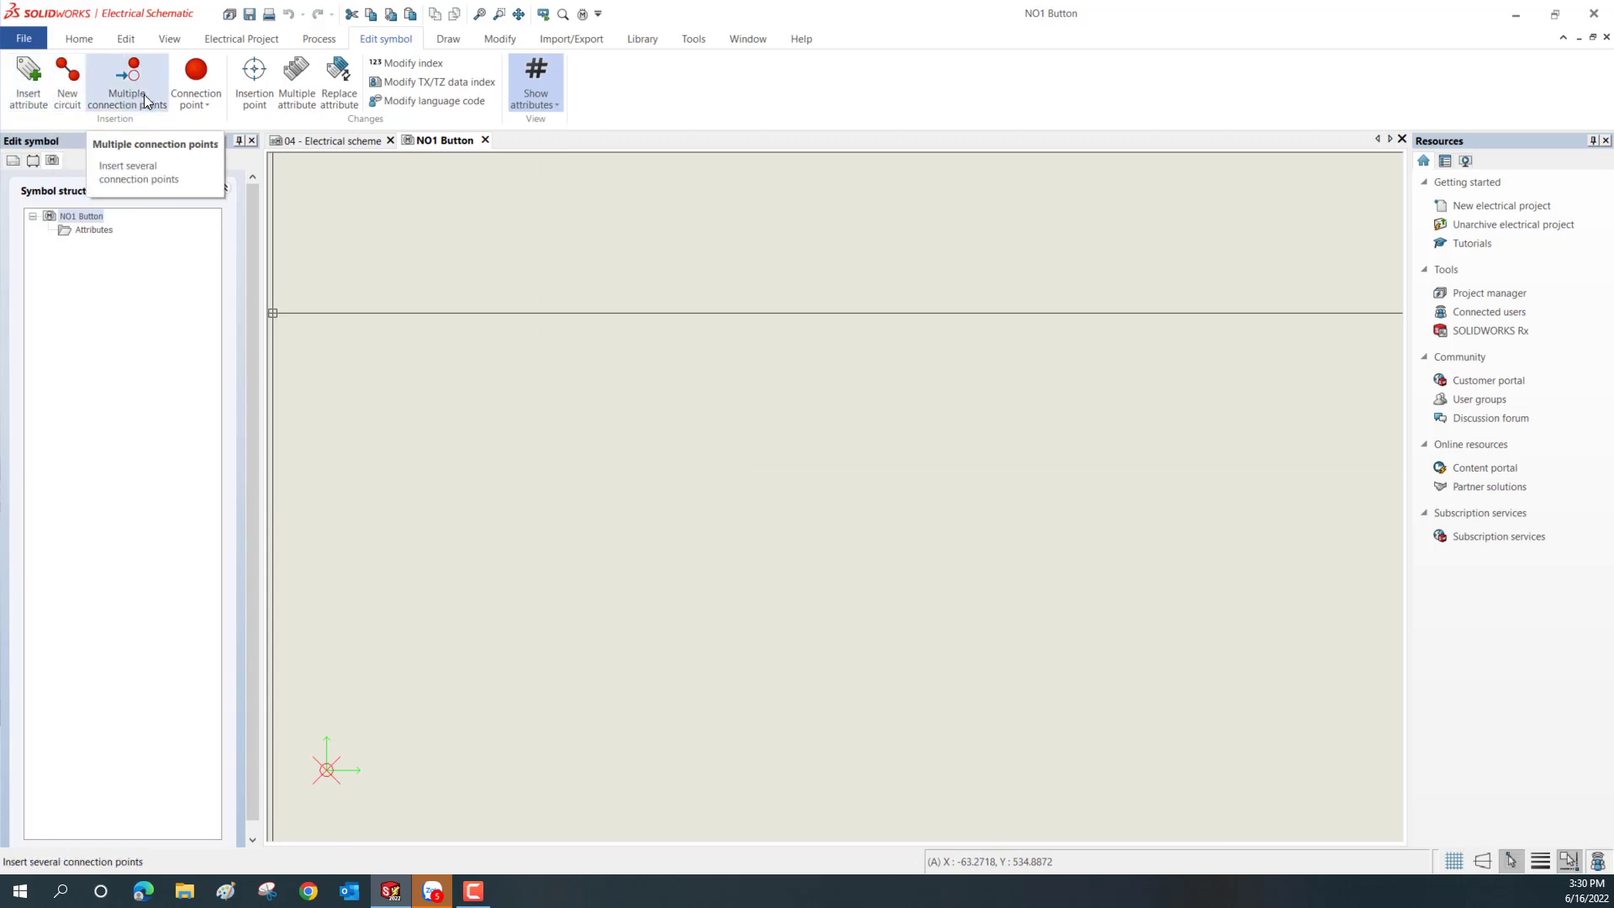
Close the NO1 Button symbol saving changes, then zoom around the 04 - Electrical scheme page.
{"action": "left_click", "coordinate": [485, 141]}
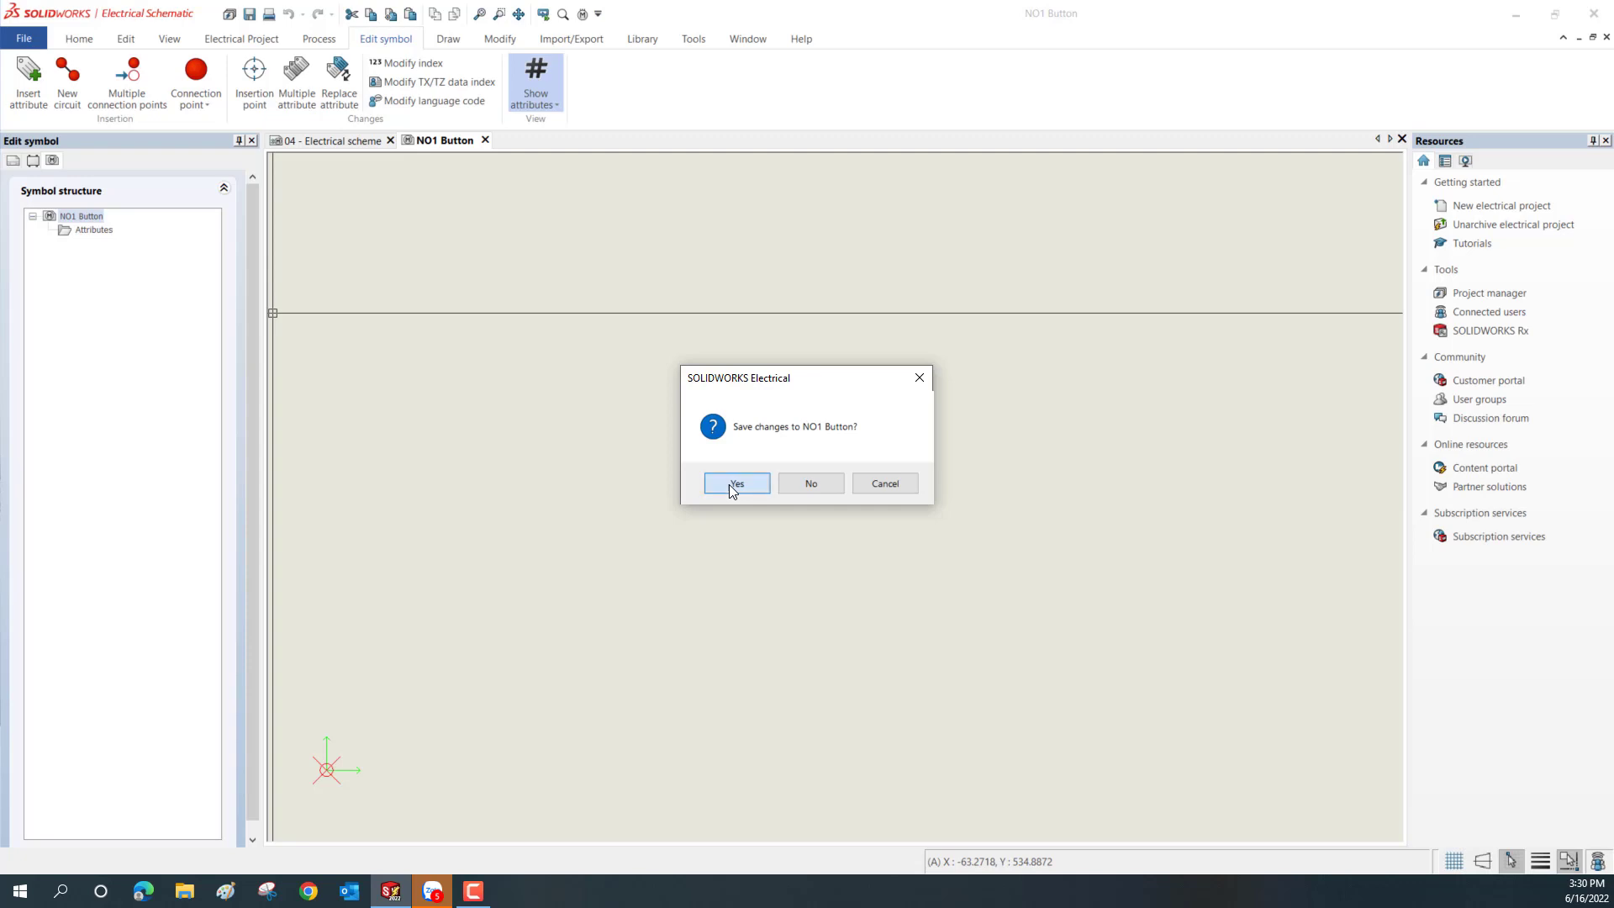
{"action": "left_click", "coordinate": [729, 484]}
{"action": "scroll", "coordinate": [793, 381], "scroll_direction": "up", "scroll_amount": 2}
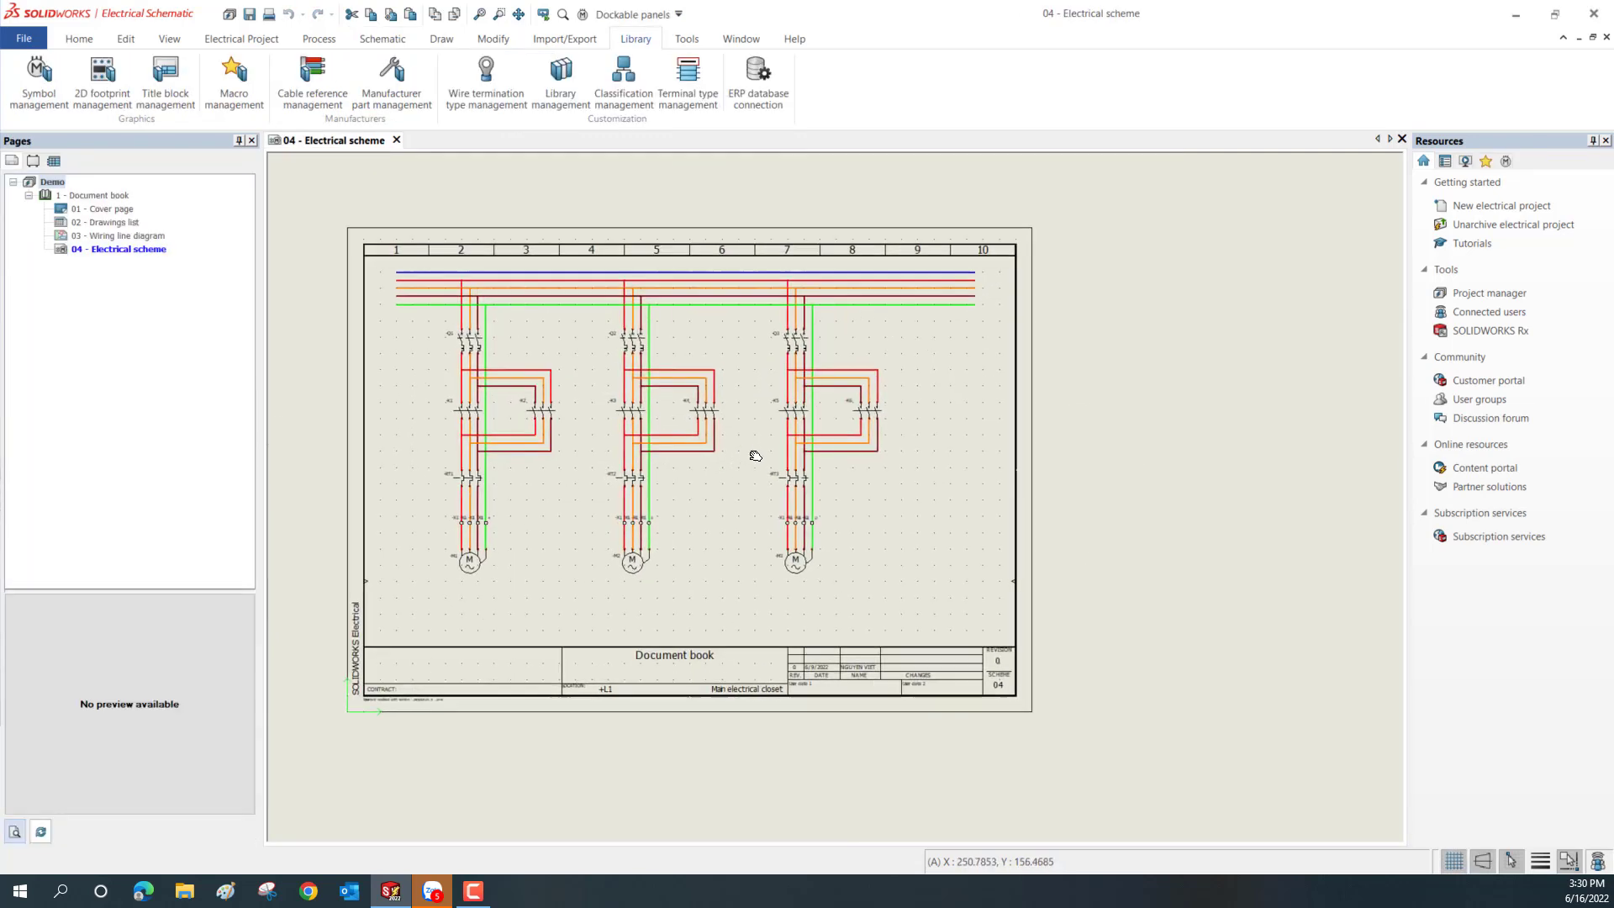
{"action": "scroll", "coordinate": [751, 454], "scroll_direction": "up", "scroll_amount": 2}
{"action": "scroll", "coordinate": [801, 418], "scroll_direction": "down", "scroll_amount": 1}
{"action": "scroll", "coordinate": [848, 412], "scroll_direction": "down", "scroll_amount": 1}
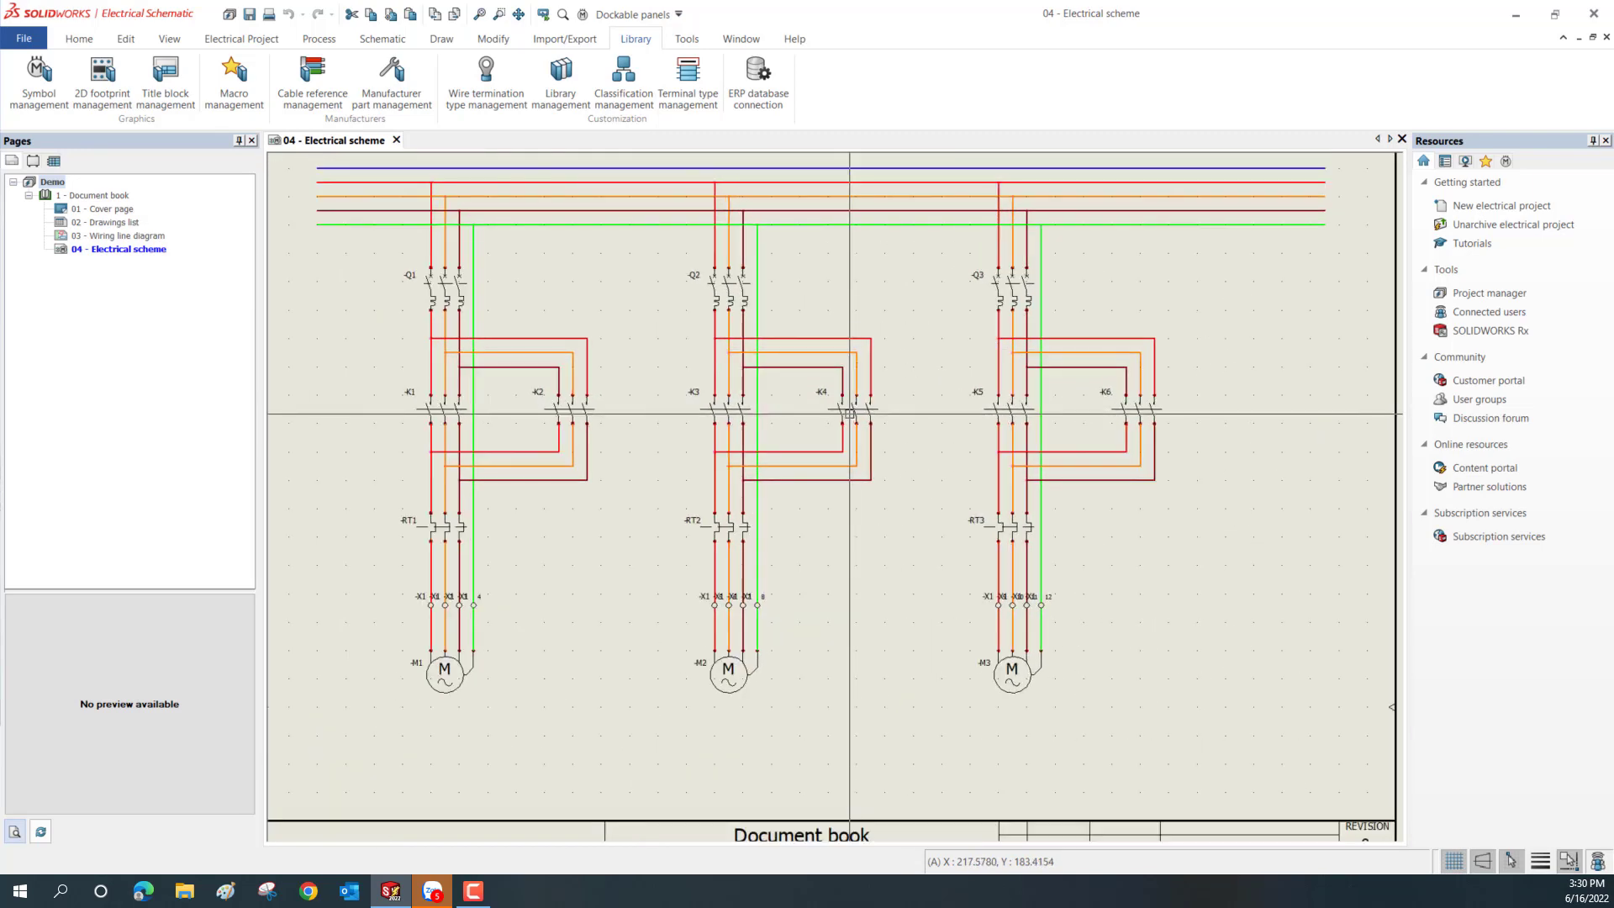
{"action": "scroll", "coordinate": [848, 462], "scroll_direction": "down", "scroll_amount": 1}
{"action": "scroll", "coordinate": [847, 505], "scroll_direction": "down", "scroll_amount": 1}
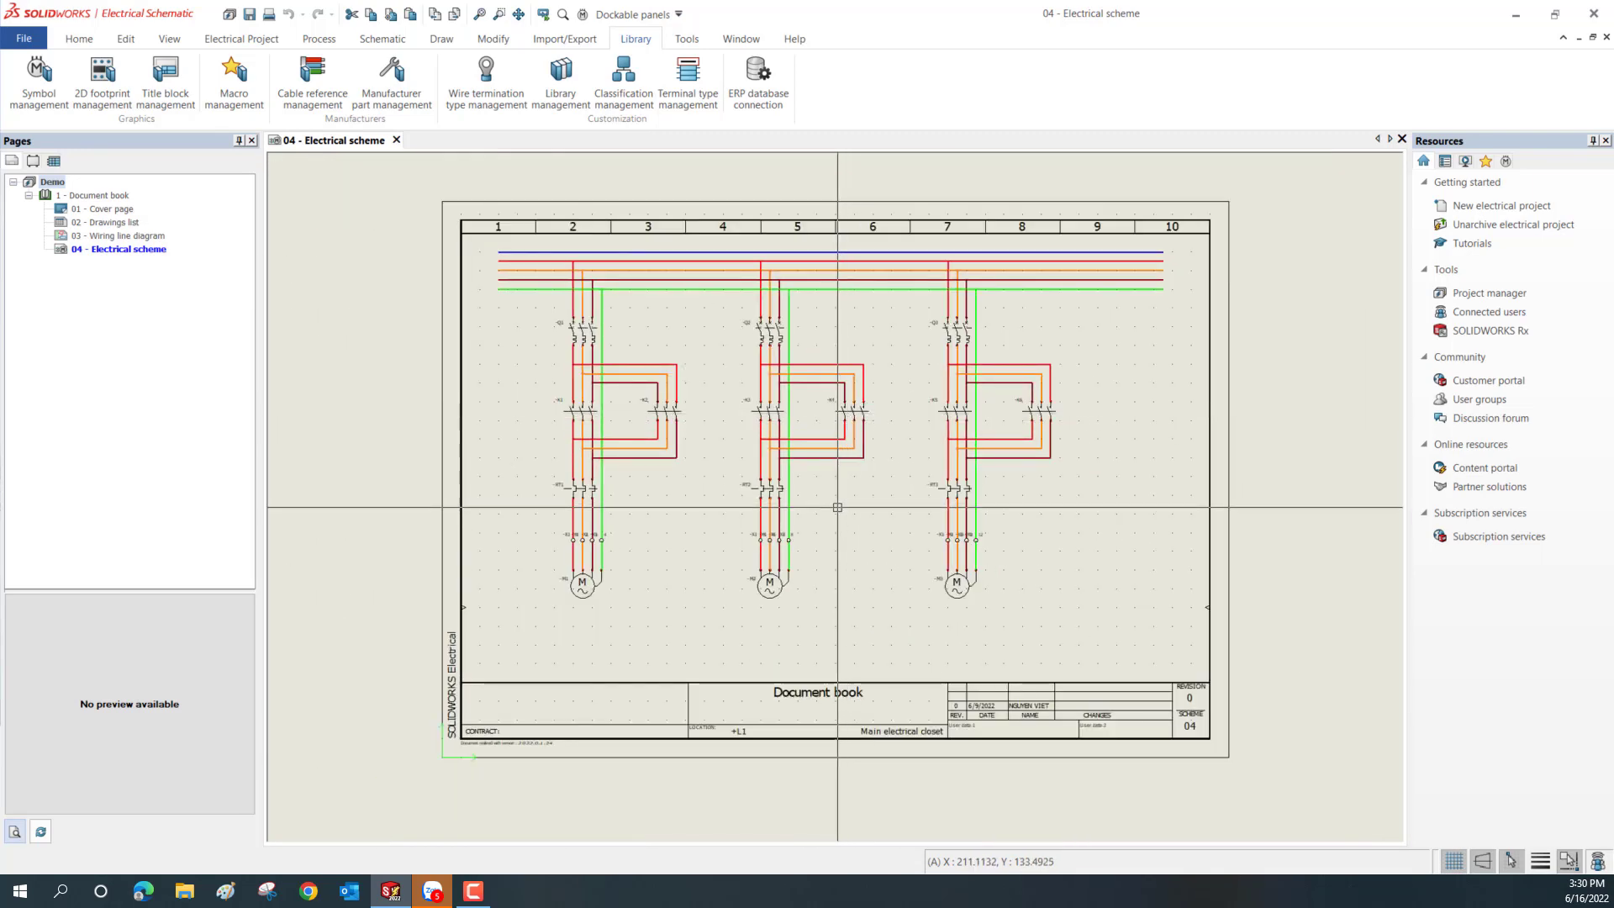
{"action": "scroll", "coordinate": [835, 417], "scroll_direction": "down", "scroll_amount": 1}
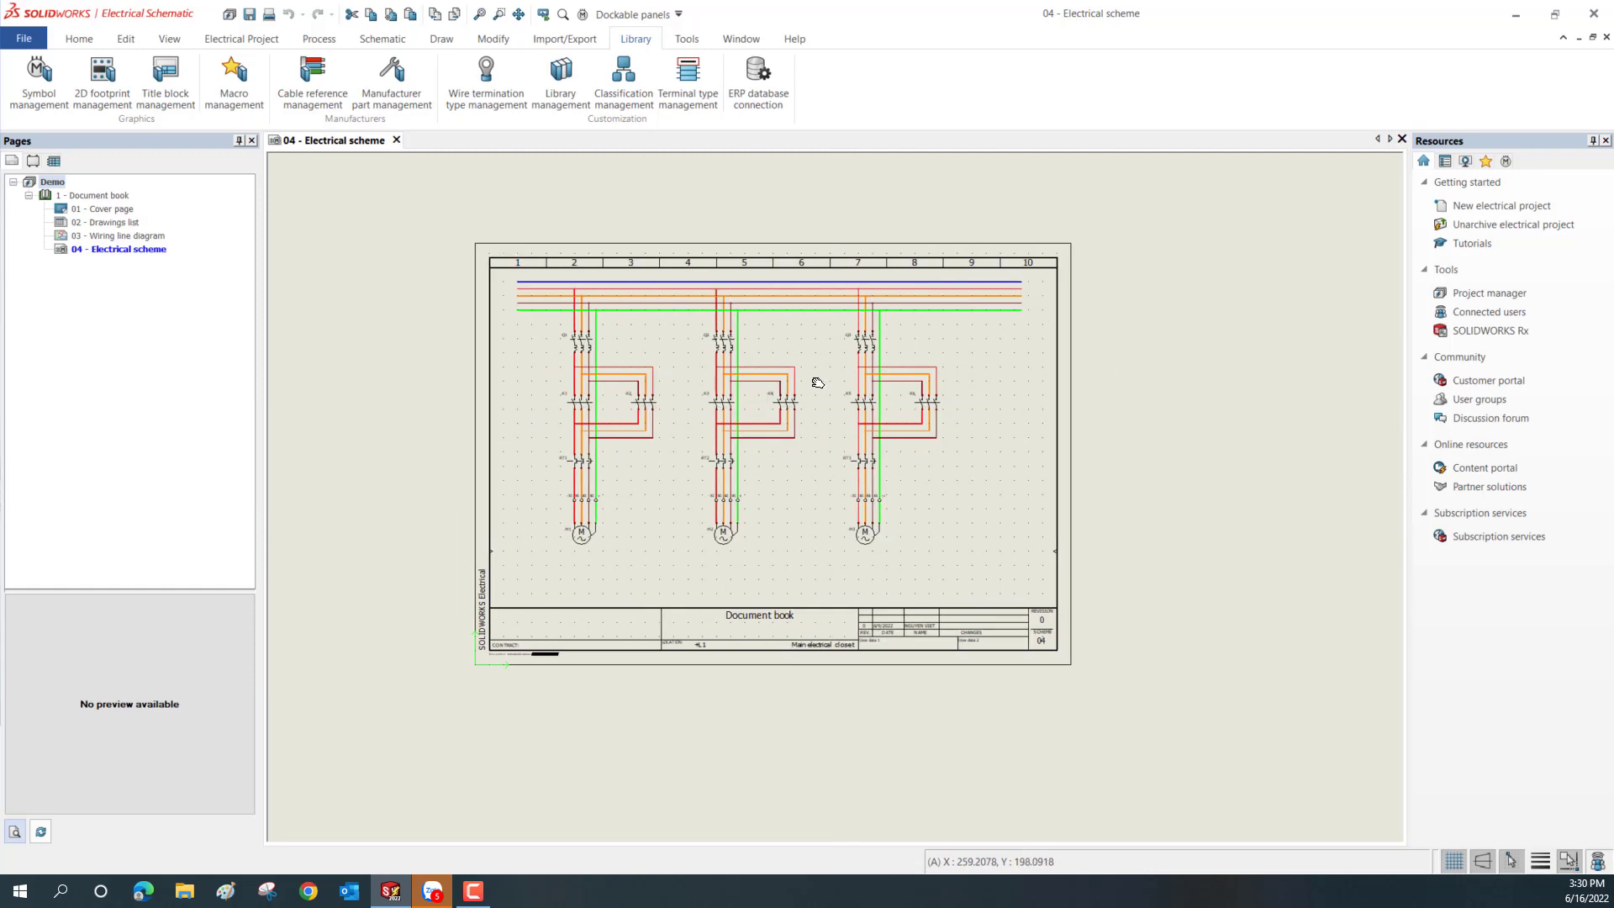
{"action": "scroll", "coordinate": [757, 353], "scroll_direction": "up", "scroll_amount": 1}
{"action": "scroll", "coordinate": [700, 332], "scroll_direction": "up", "scroll_amount": 1}
{"action": "scroll", "coordinate": [701, 332], "scroll_direction": "up", "scroll_amount": 2}
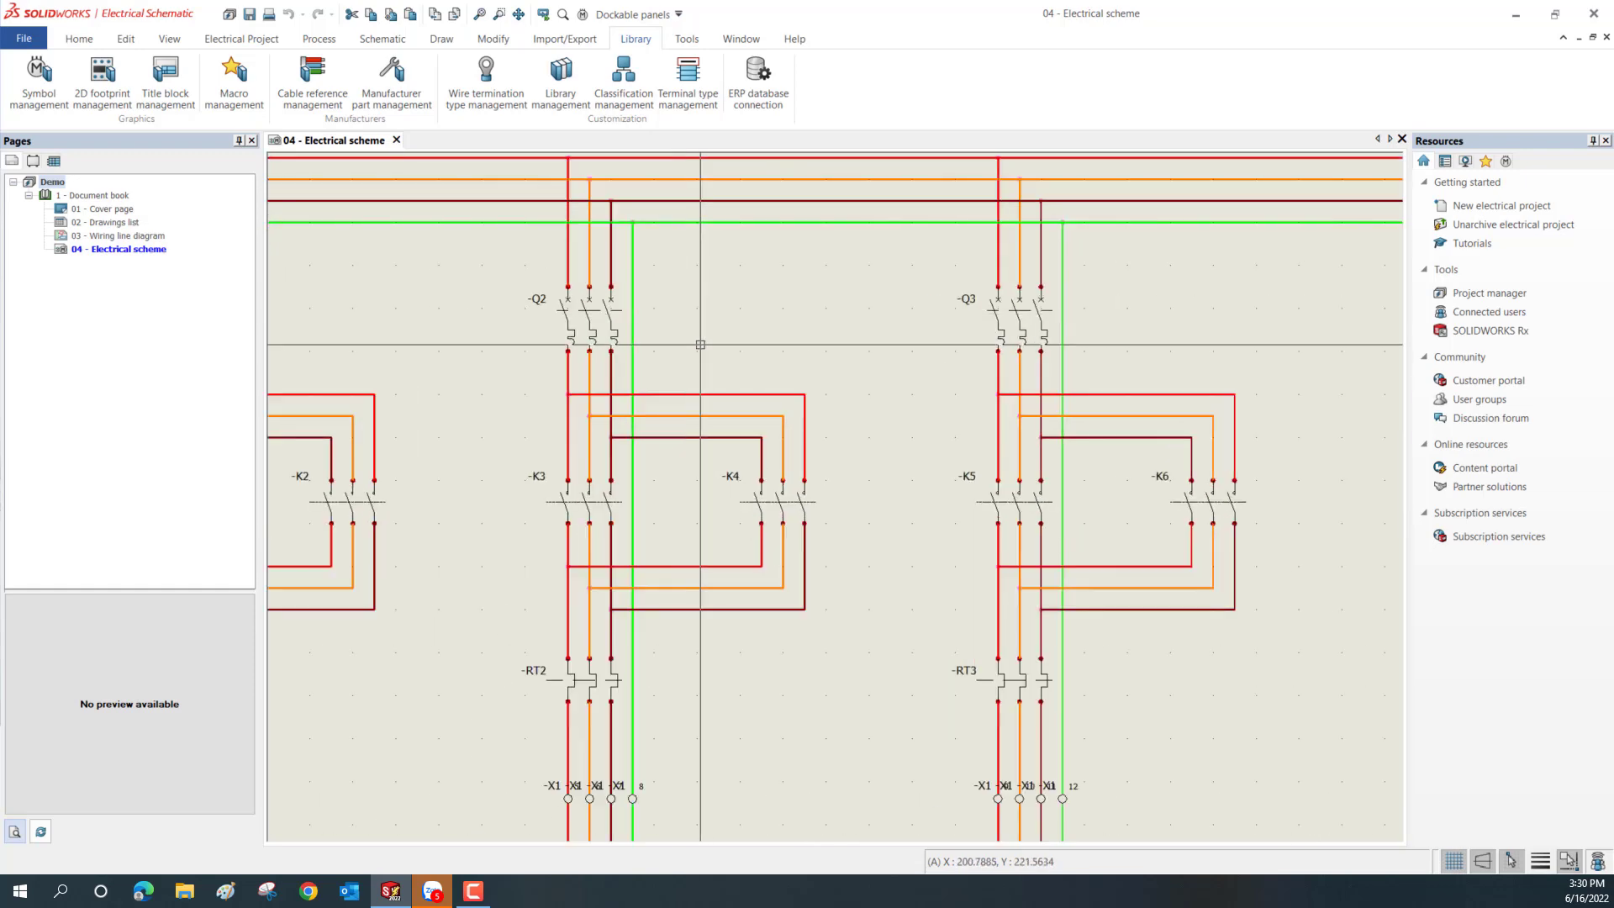
{"action": "scroll", "coordinate": [769, 413], "scroll_direction": "down", "scroll_amount": 2}
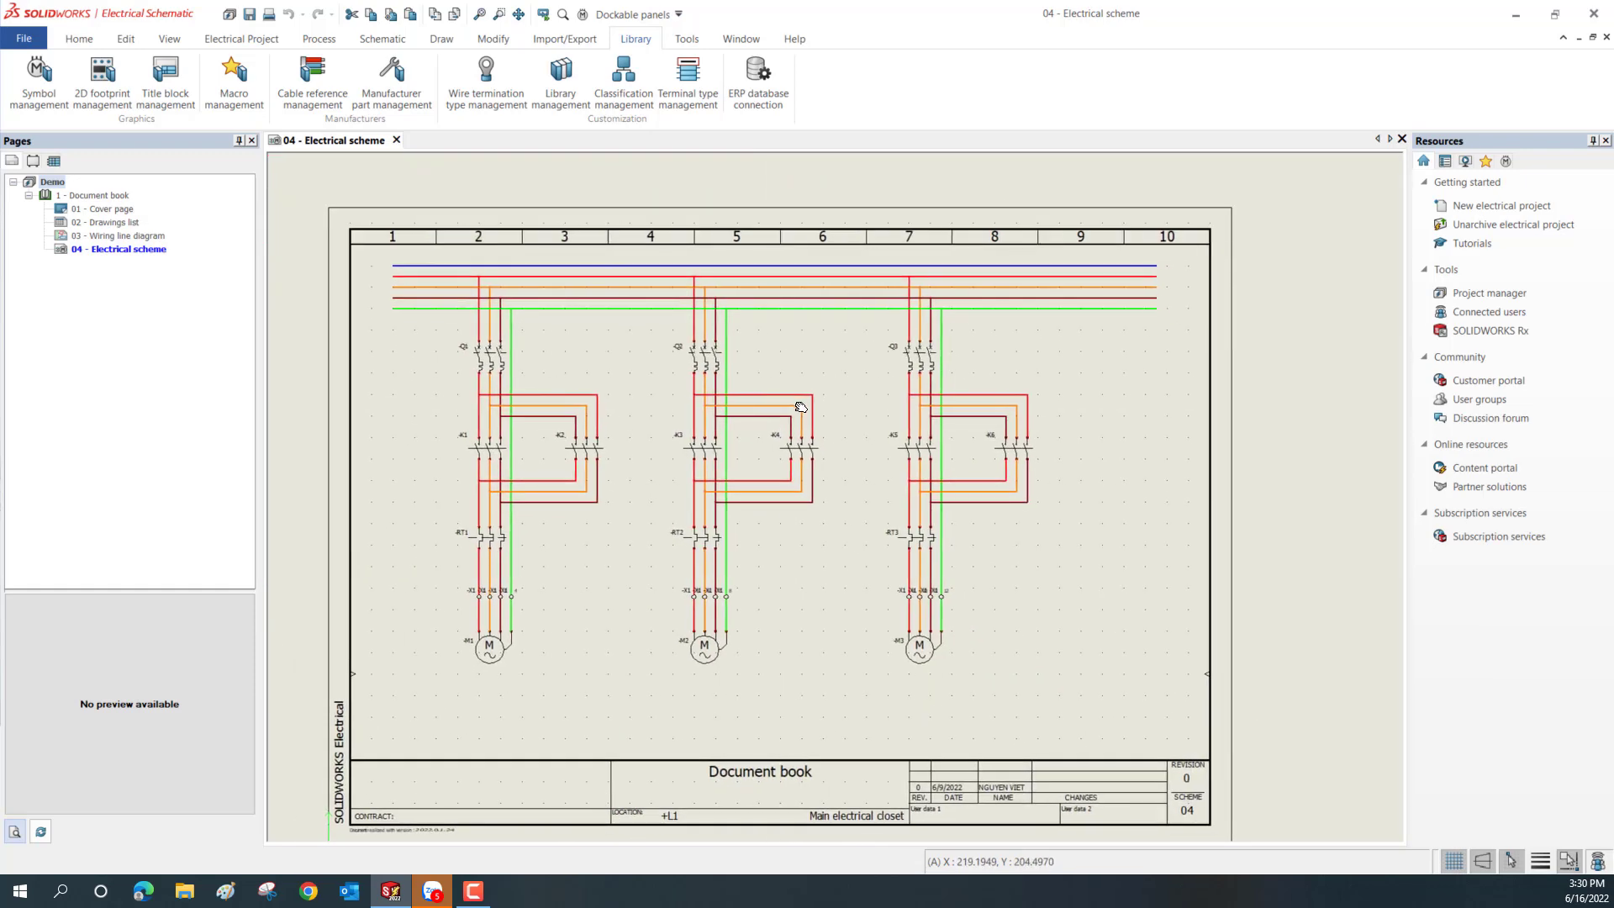
Duplicate the Button NO symbol as Button NO+1 and open it for editing.
{"action": "left_click", "coordinate": [29, 98]}
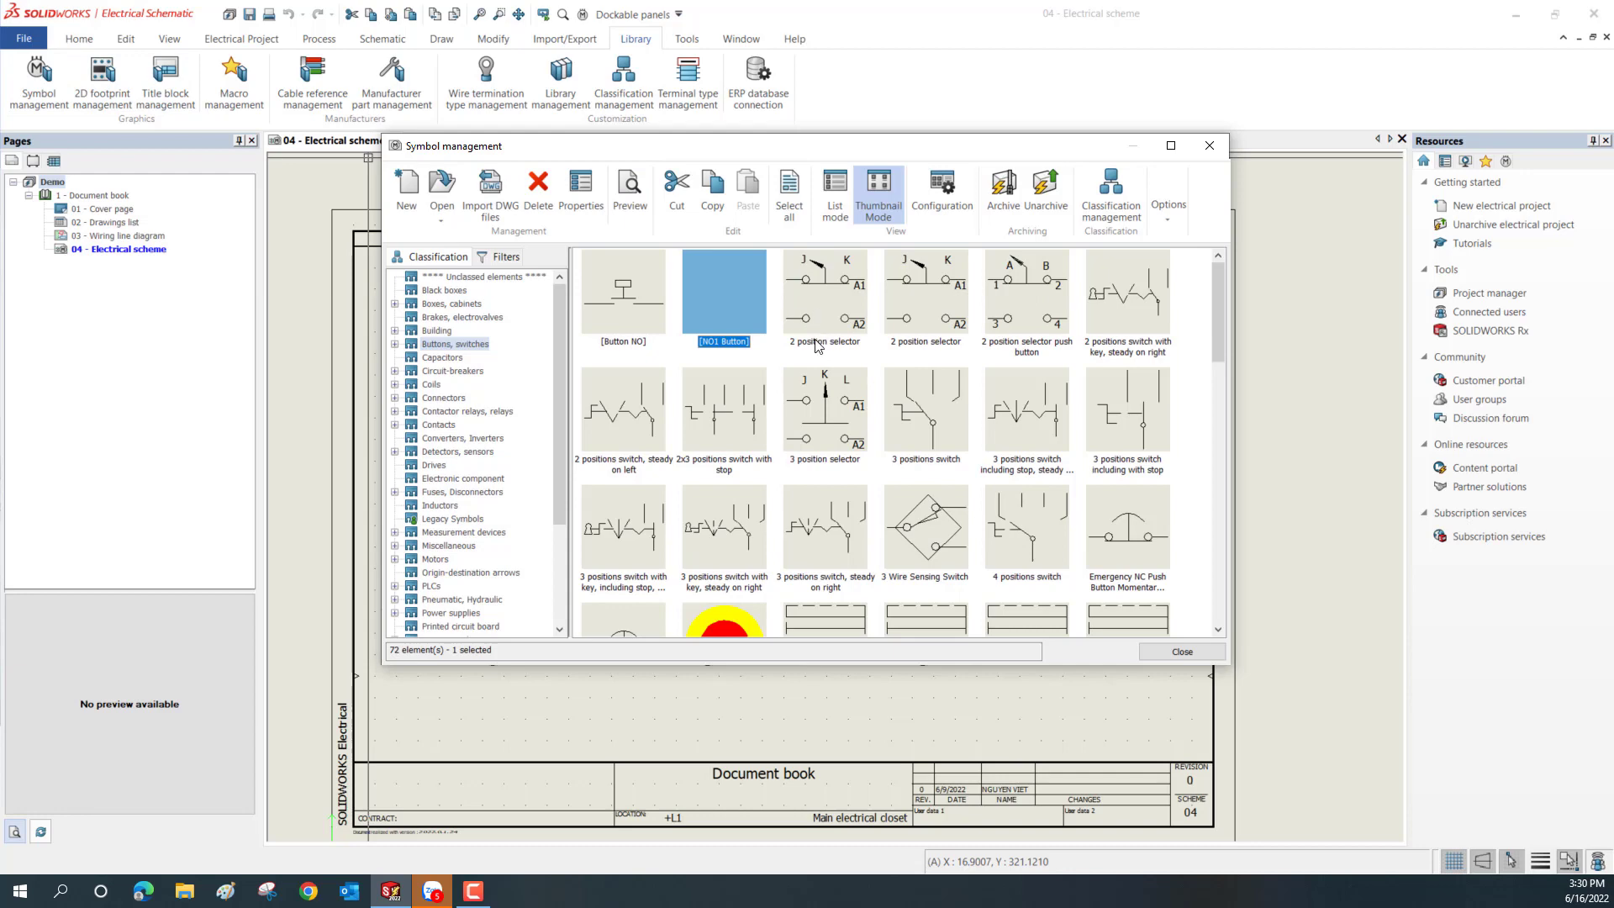
{"action": "scroll", "coordinate": [735, 338], "scroll_direction": "down", "scroll_amount": 3}
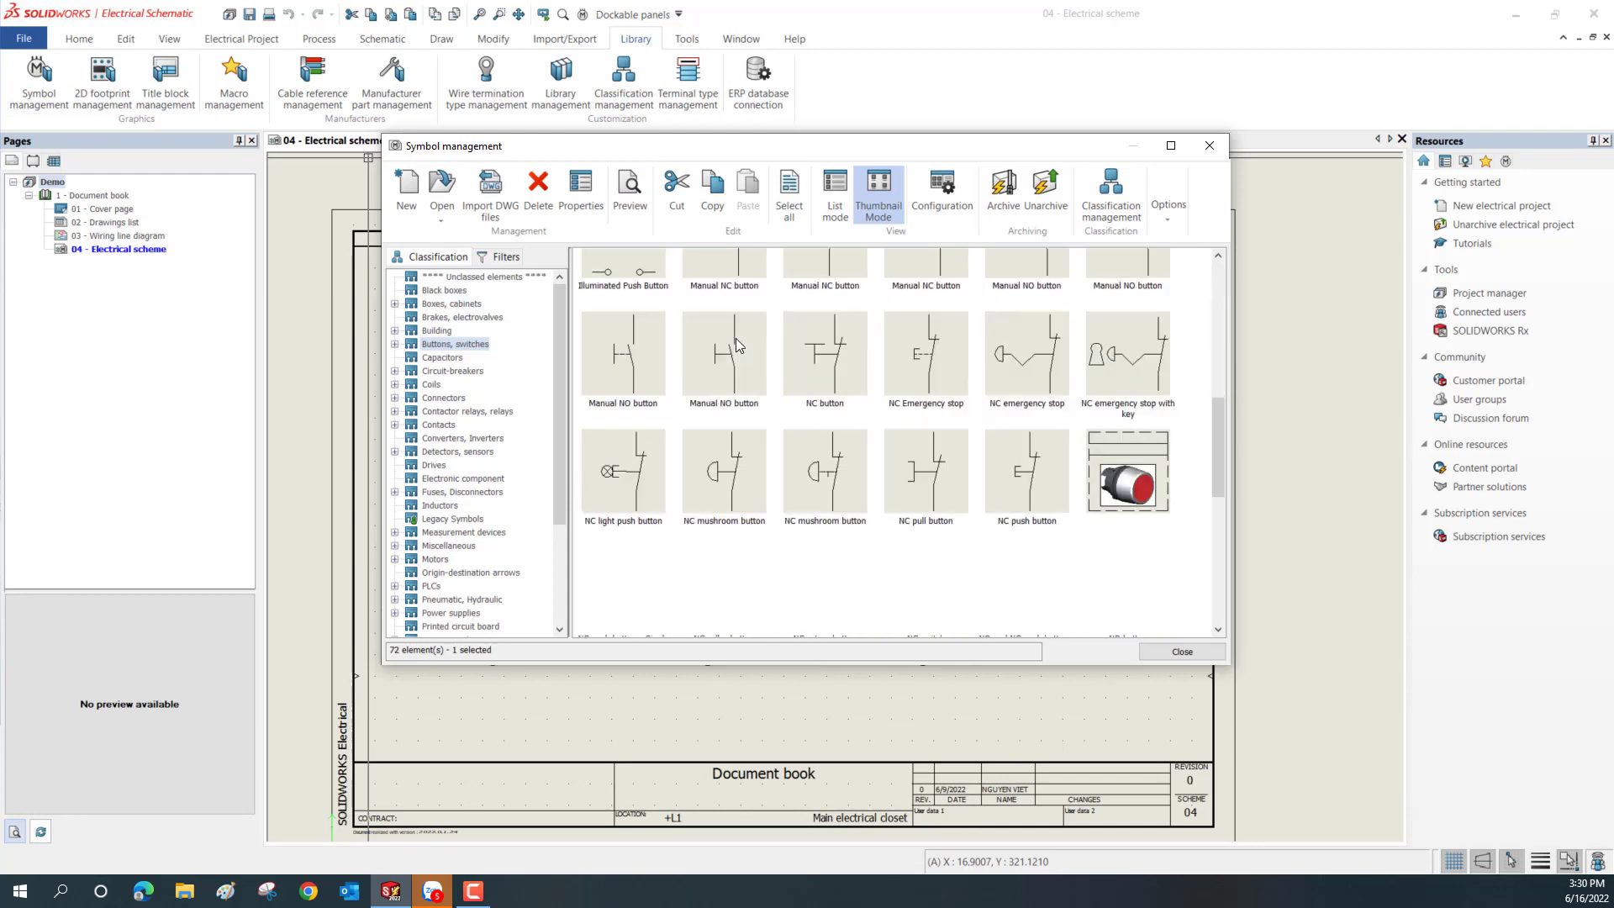
{"action": "scroll", "coordinate": [735, 338], "scroll_direction": "up", "scroll_amount": 3}
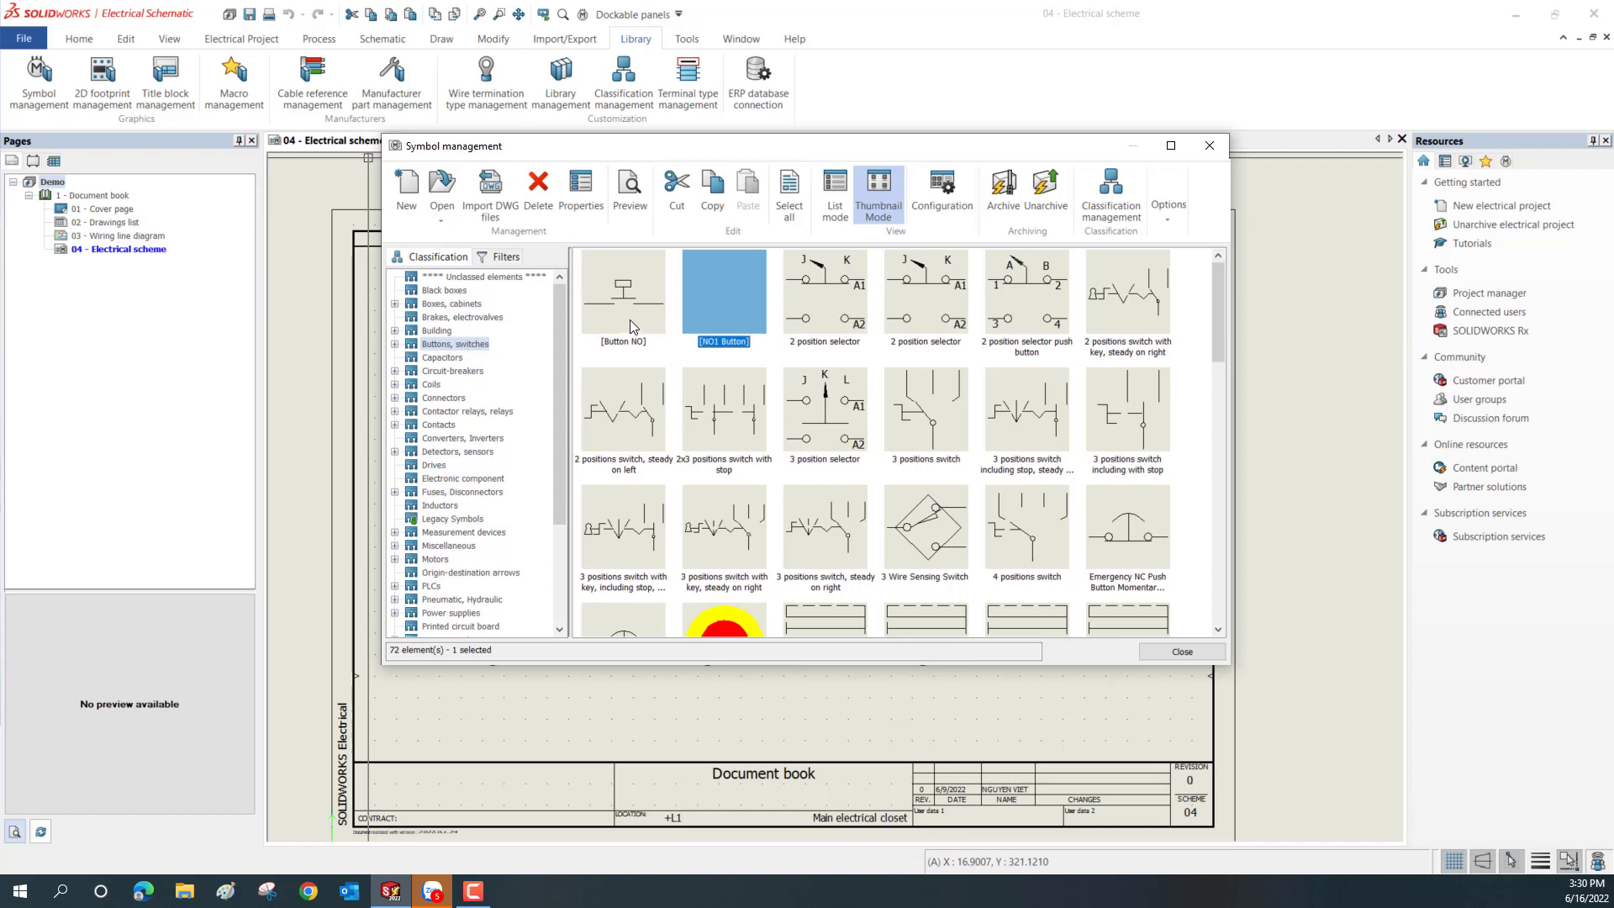
{"action": "left_click", "coordinate": [628, 304]}
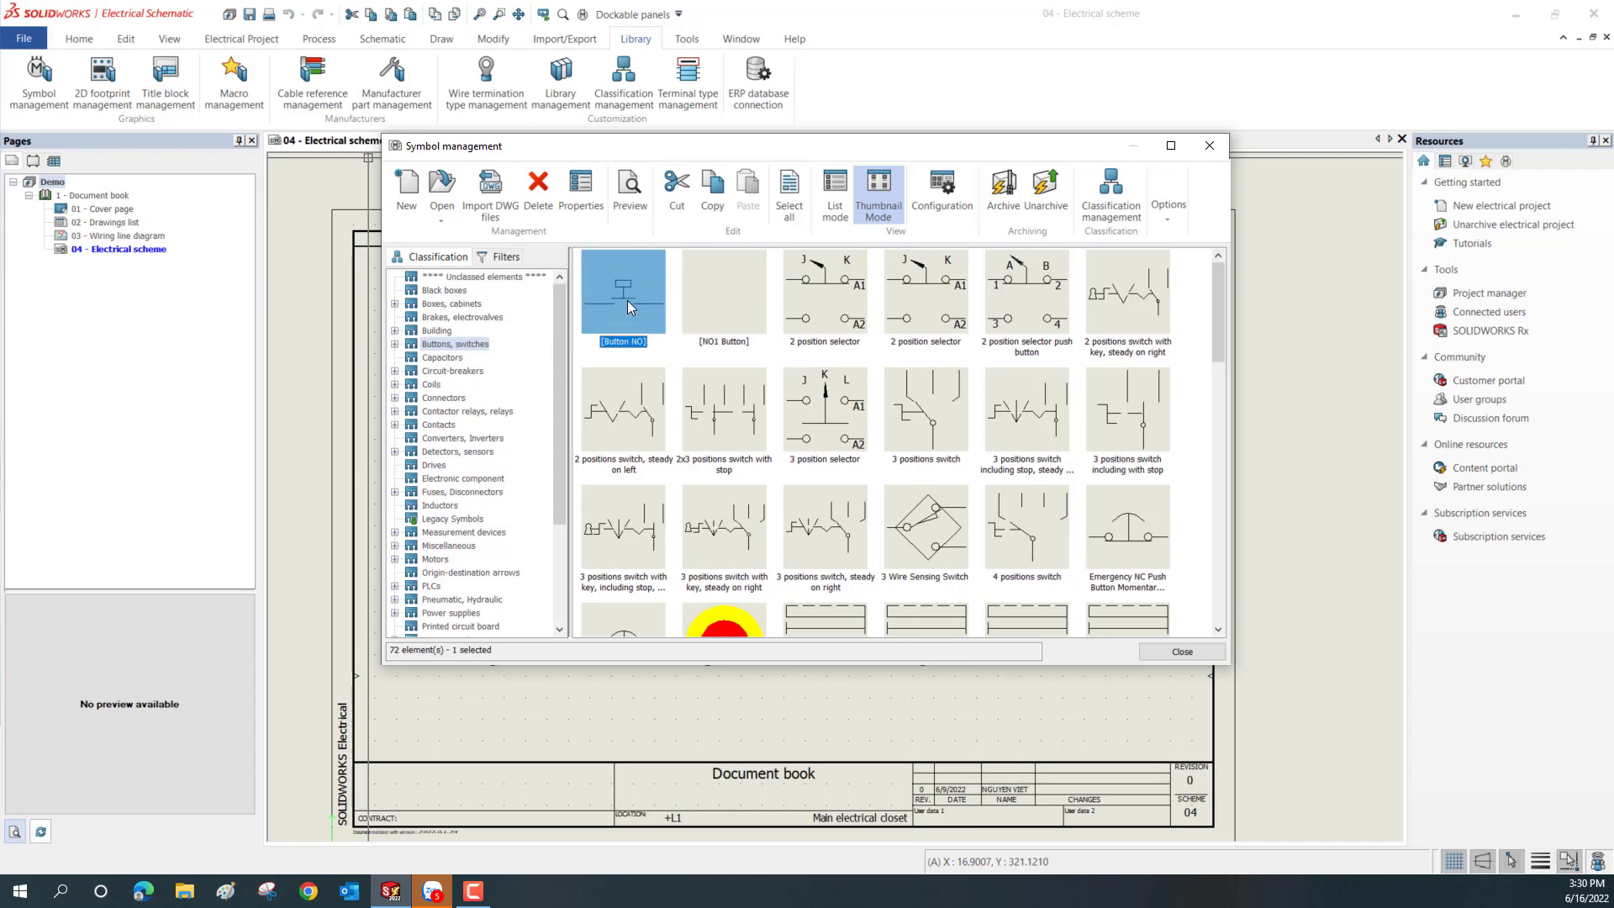
{"action": "left_click", "coordinate": [707, 202]}
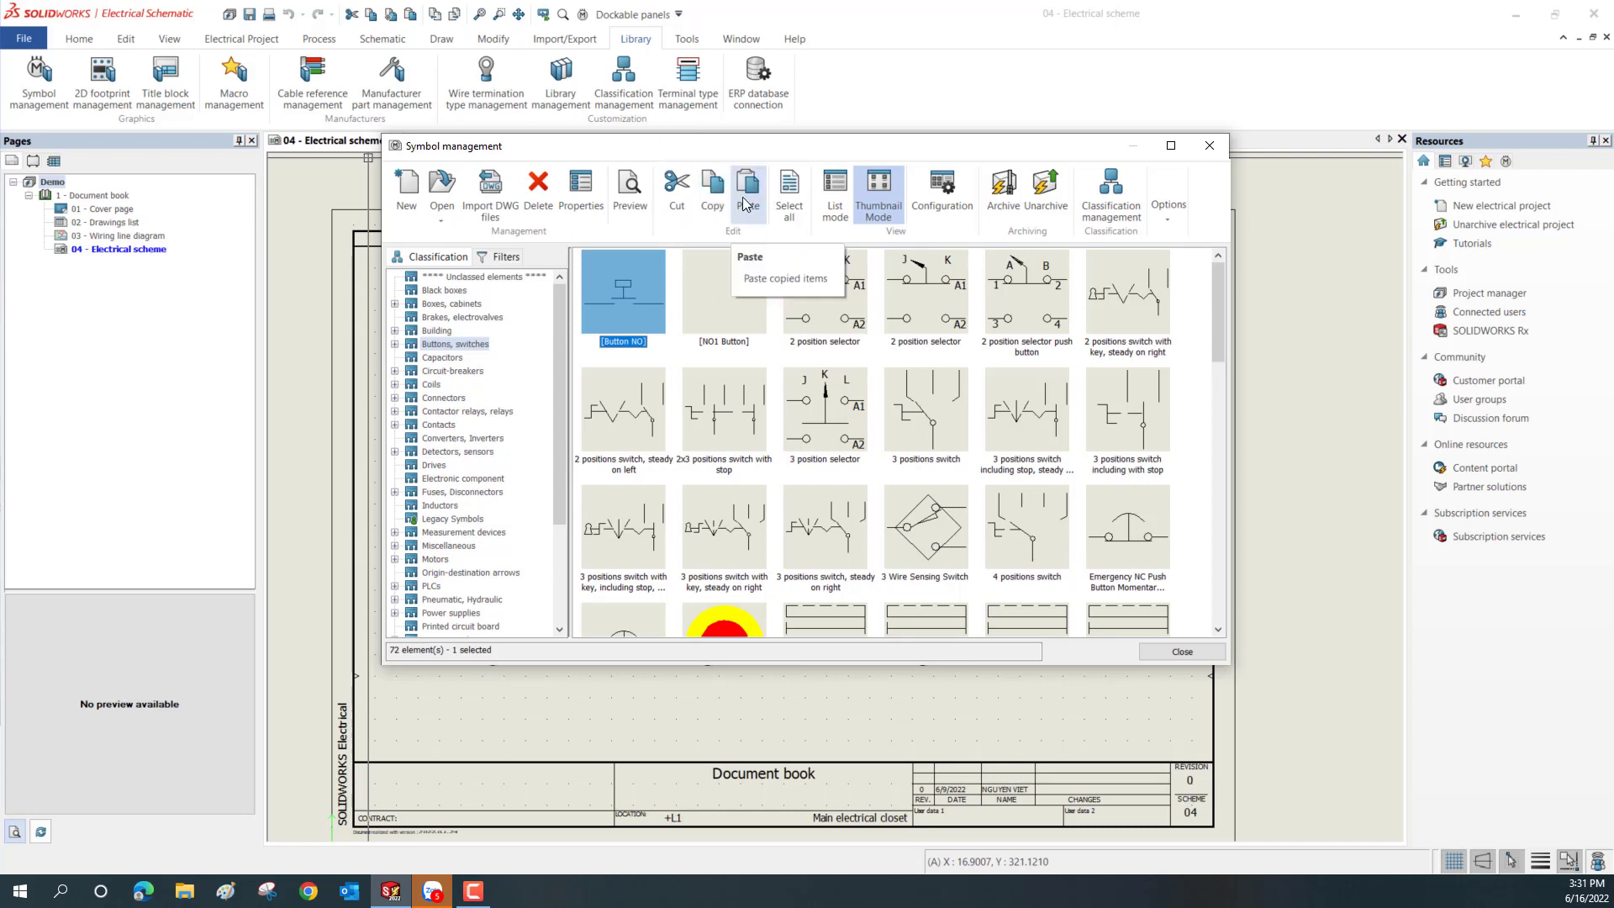
{"action": "left_click", "coordinate": [746, 204]}
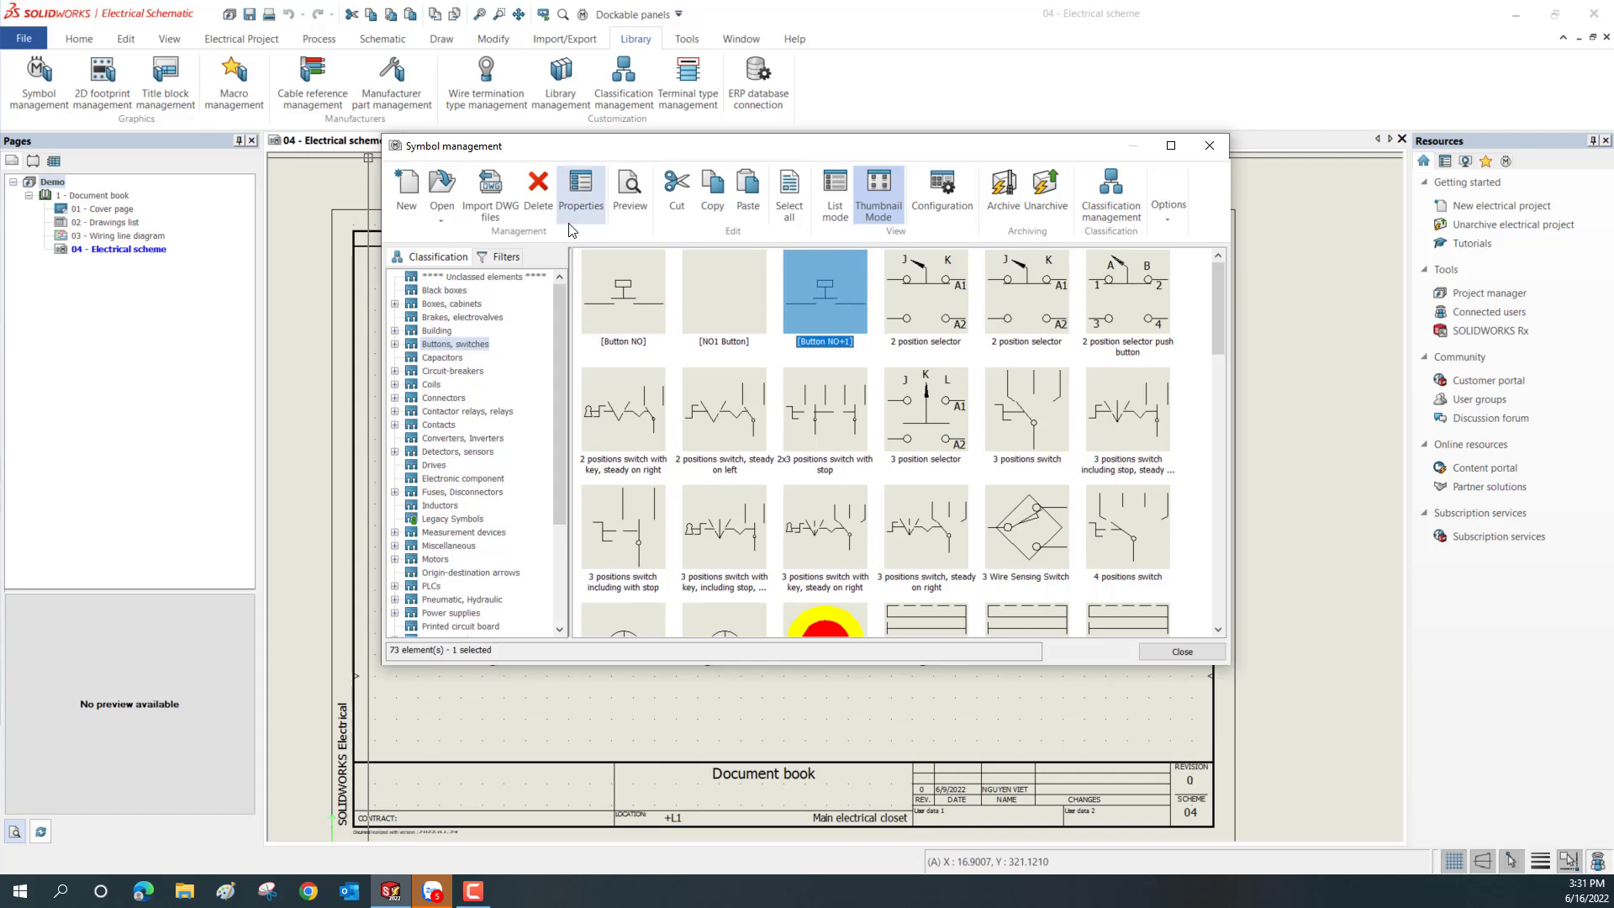
{"action": "left_click", "coordinate": [441, 186]}
{"action": "scroll", "coordinate": [846, 400], "scroll_direction": "down", "scroll_amount": 3}
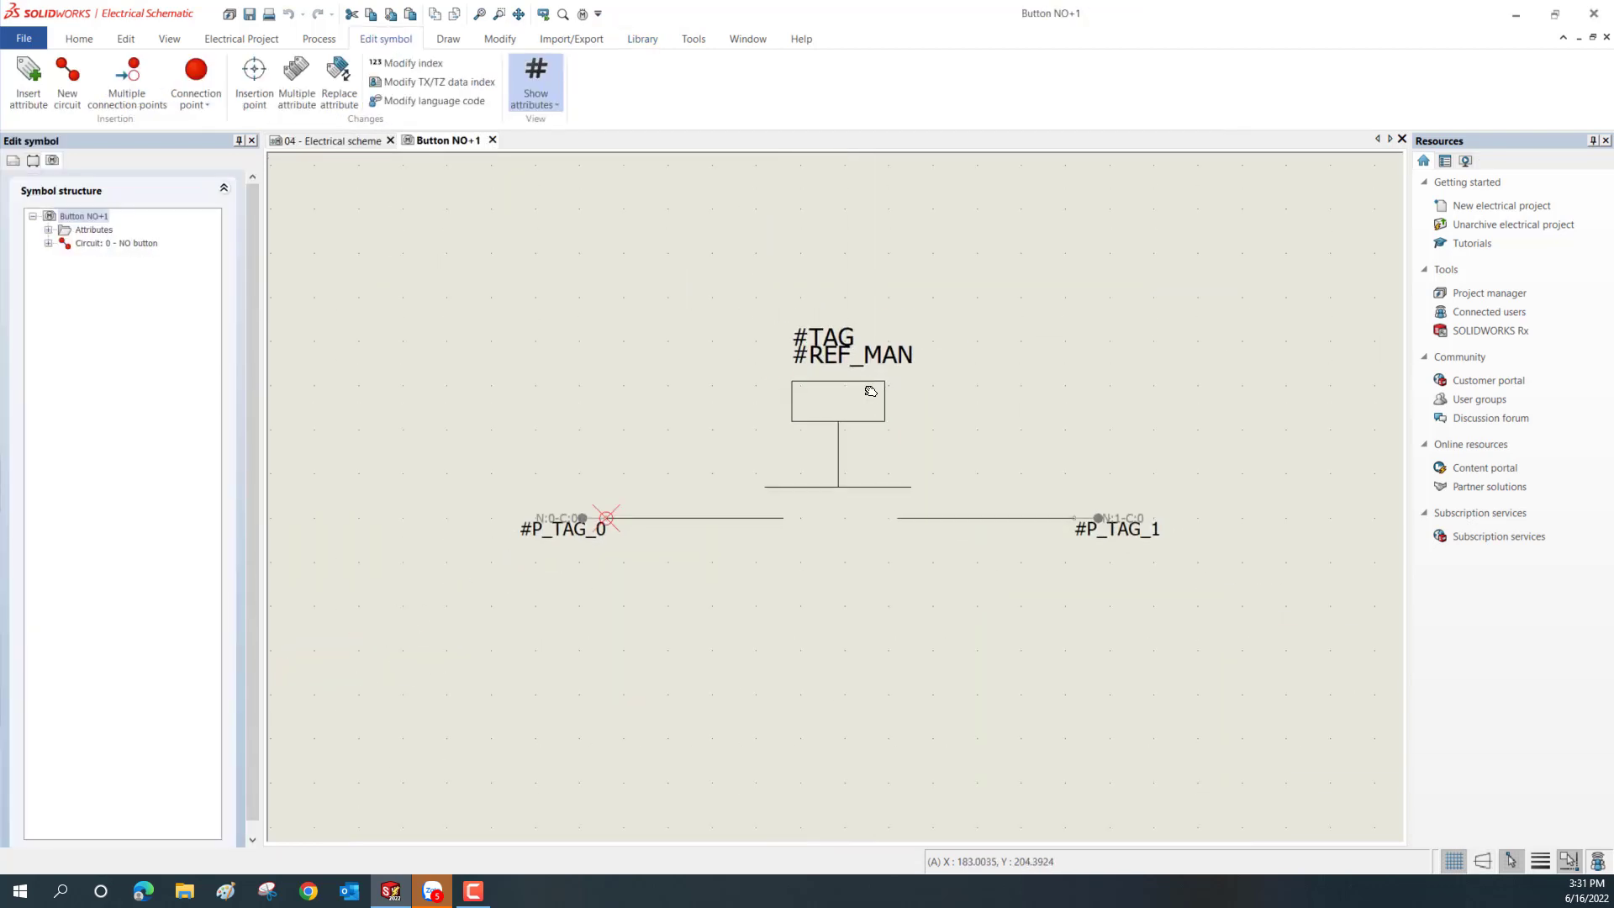
{"action": "scroll", "coordinate": [868, 403], "scroll_direction": "up", "scroll_amount": 1}
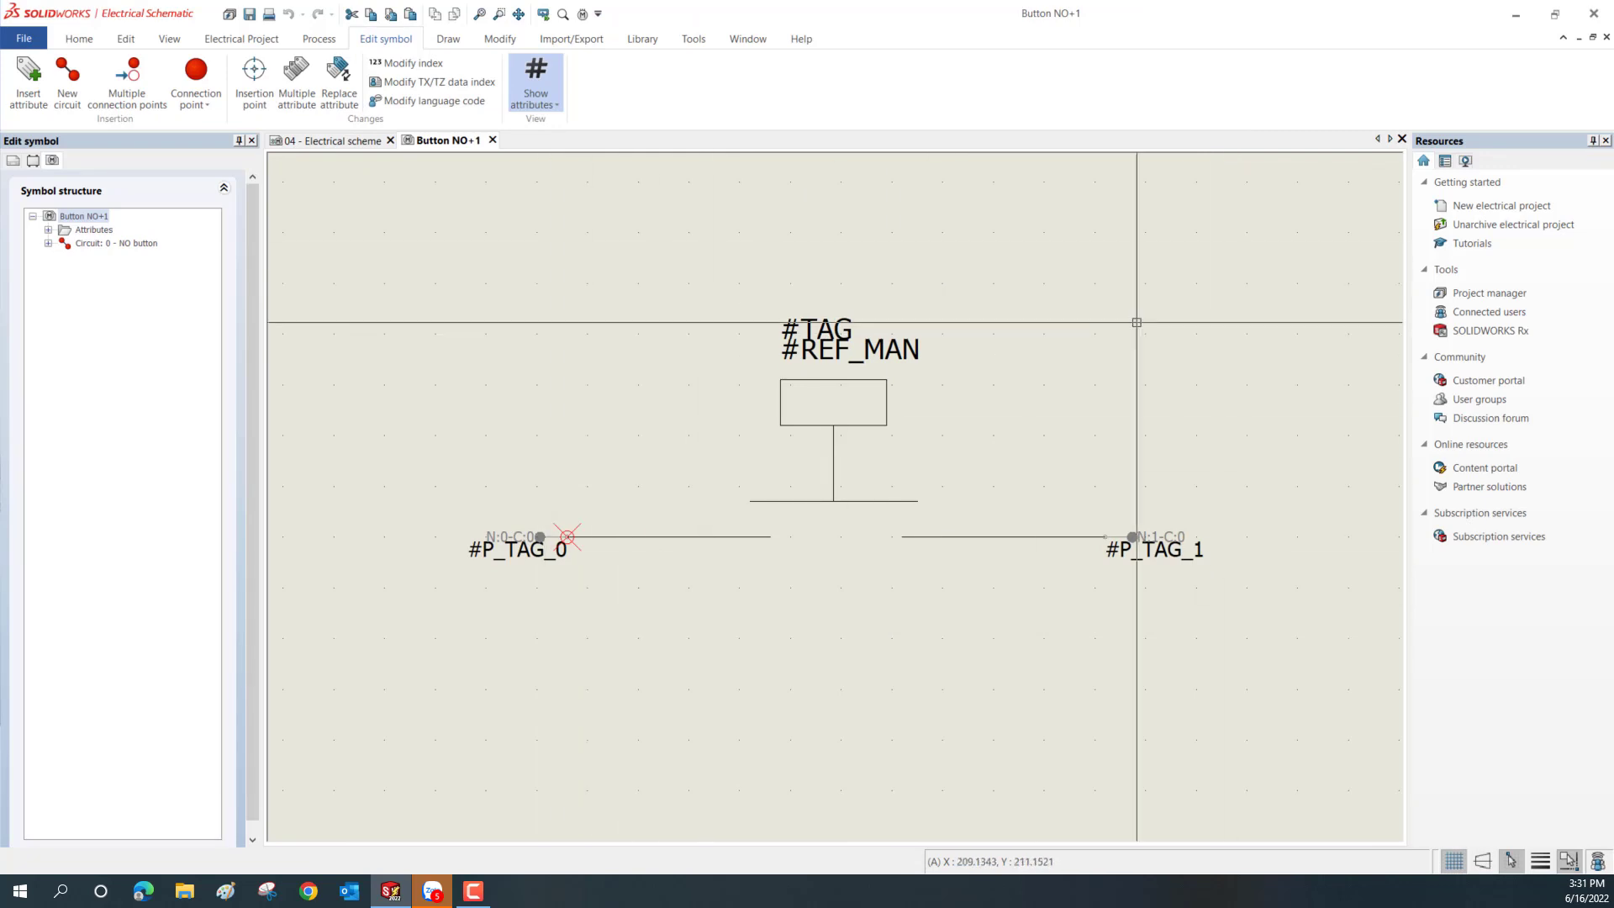
{"action": "scroll", "coordinate": [698, 278], "scroll_direction": "down", "scroll_amount": 1}
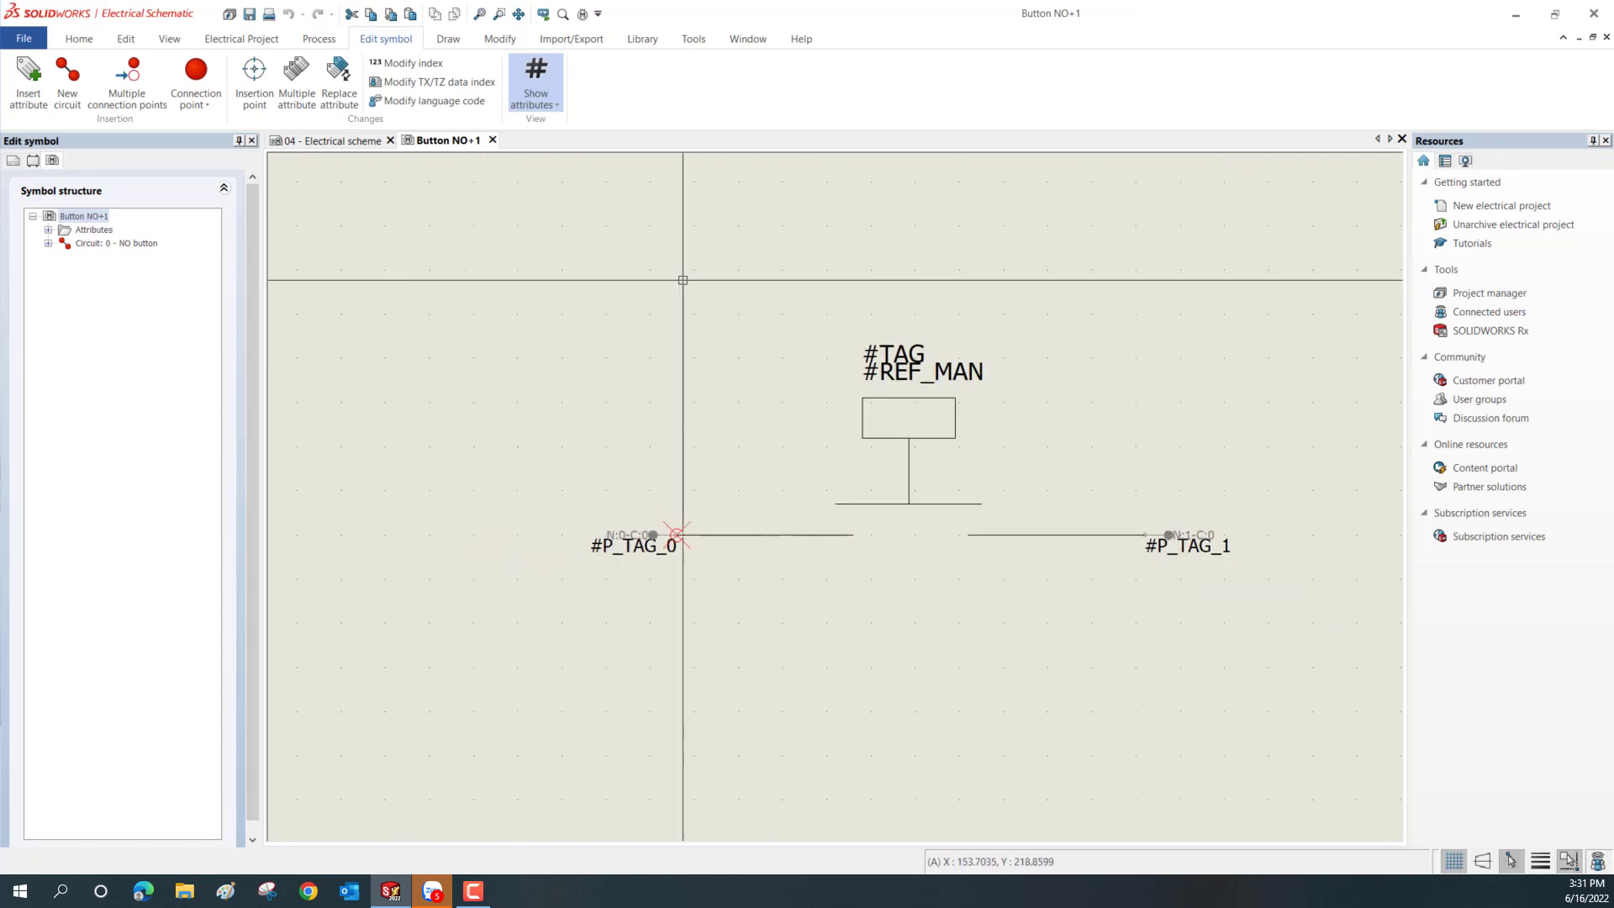
{"action": "middle_click_drag", "start_coordinate": [929, 281], "coordinate": [857, 252]}
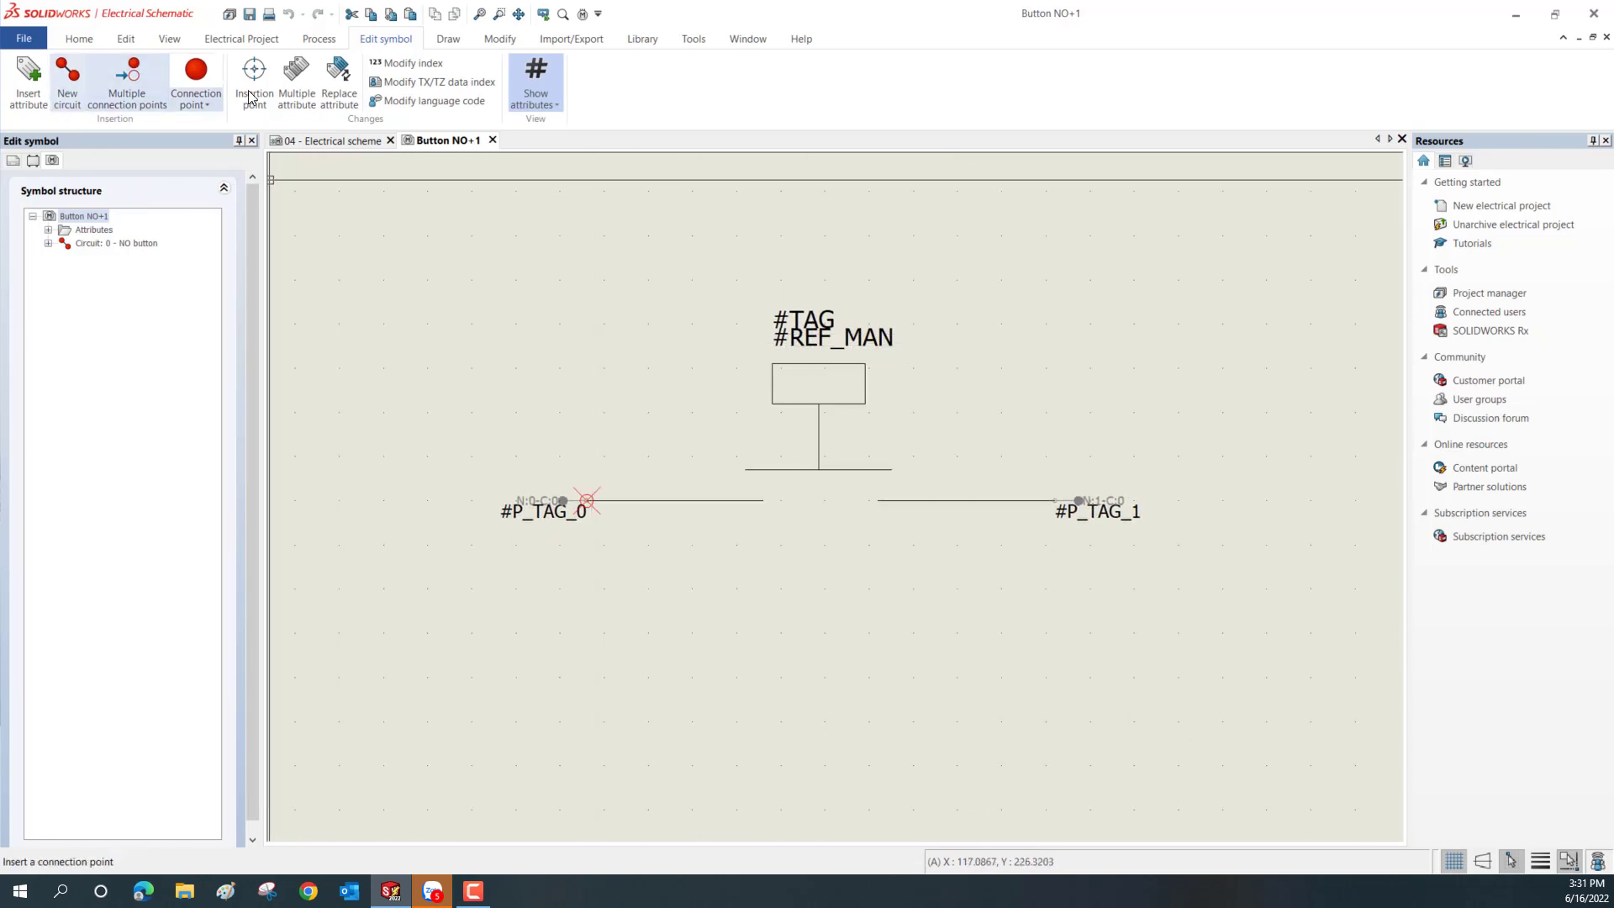
{"action": "left_click", "coordinate": [501, 39]}
{"action": "left_click", "coordinate": [445, 40]}
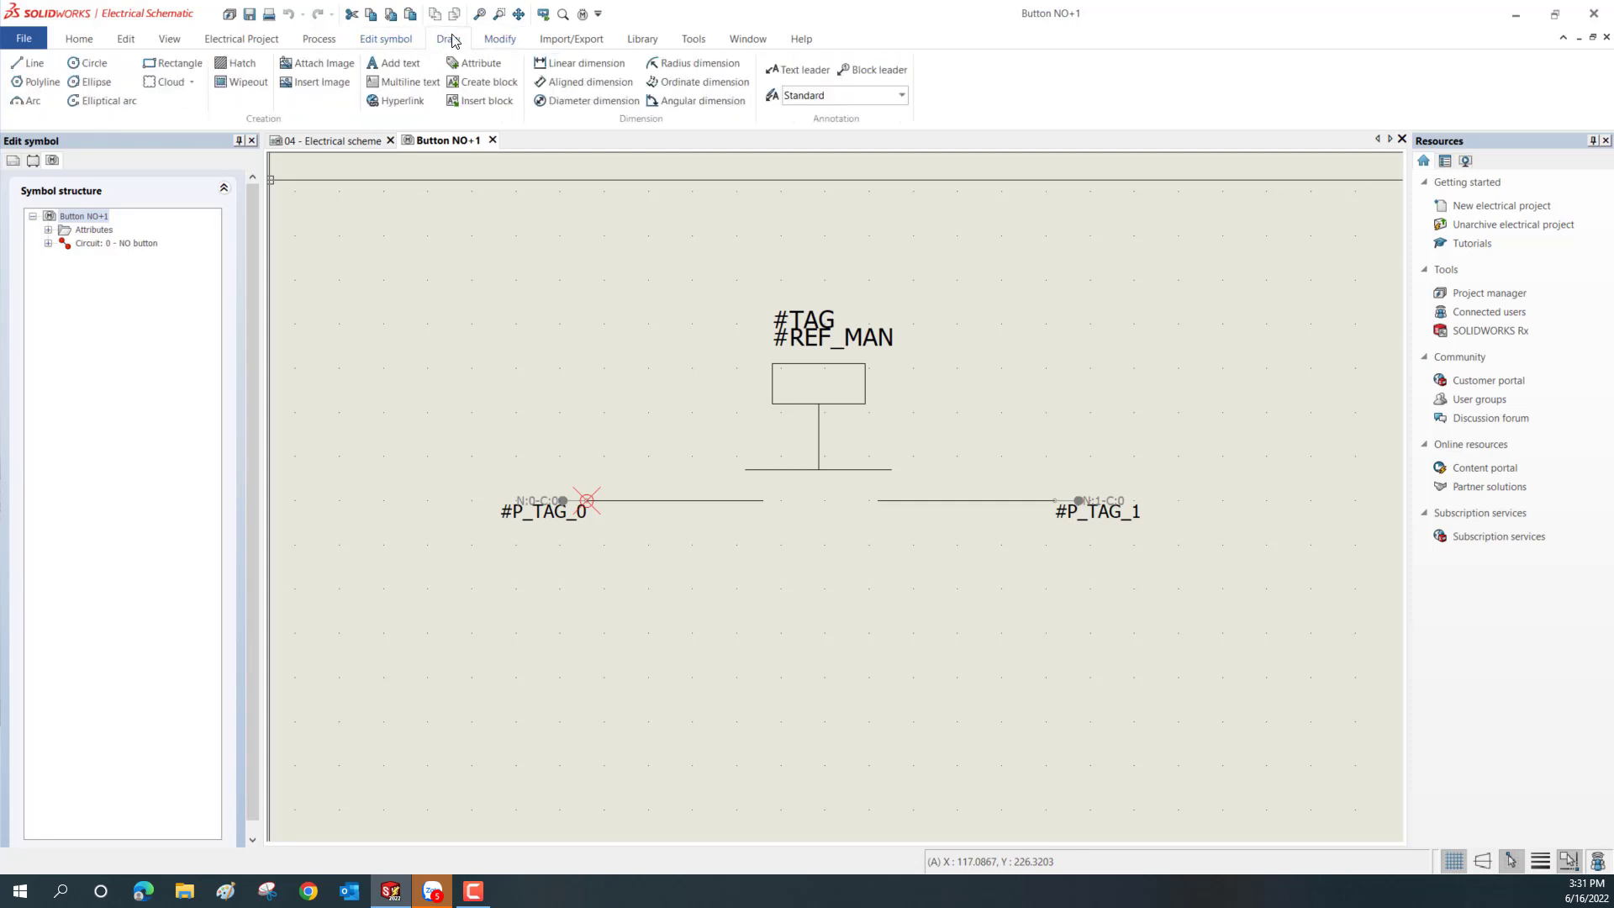
{"action": "left_click", "coordinate": [495, 42]}
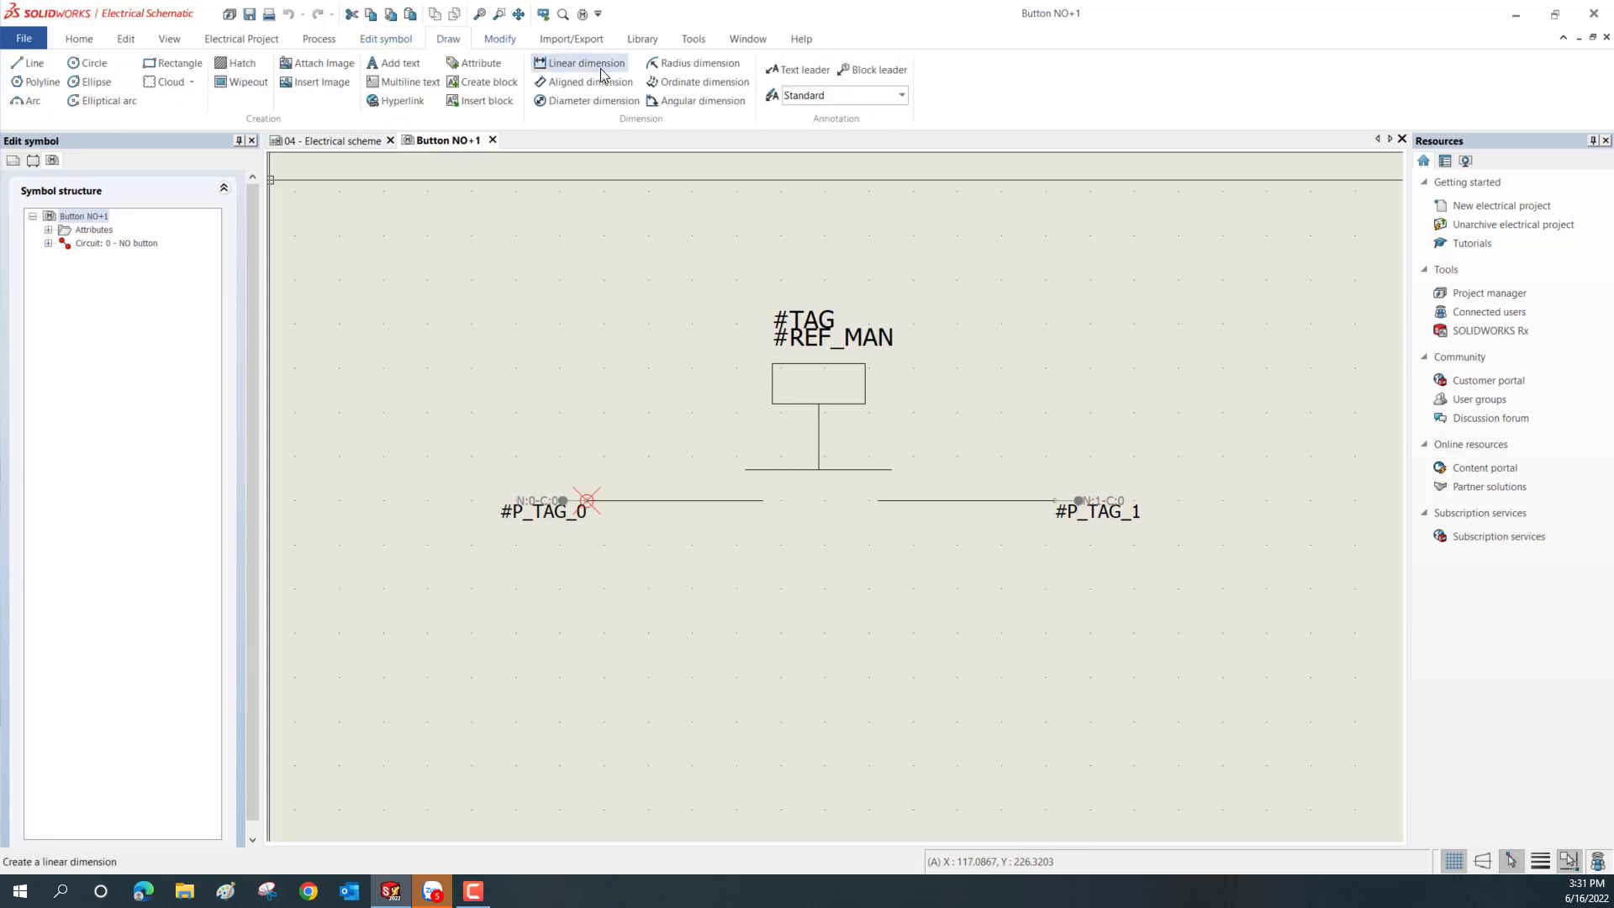
{"action": "left_click", "coordinate": [504, 38]}
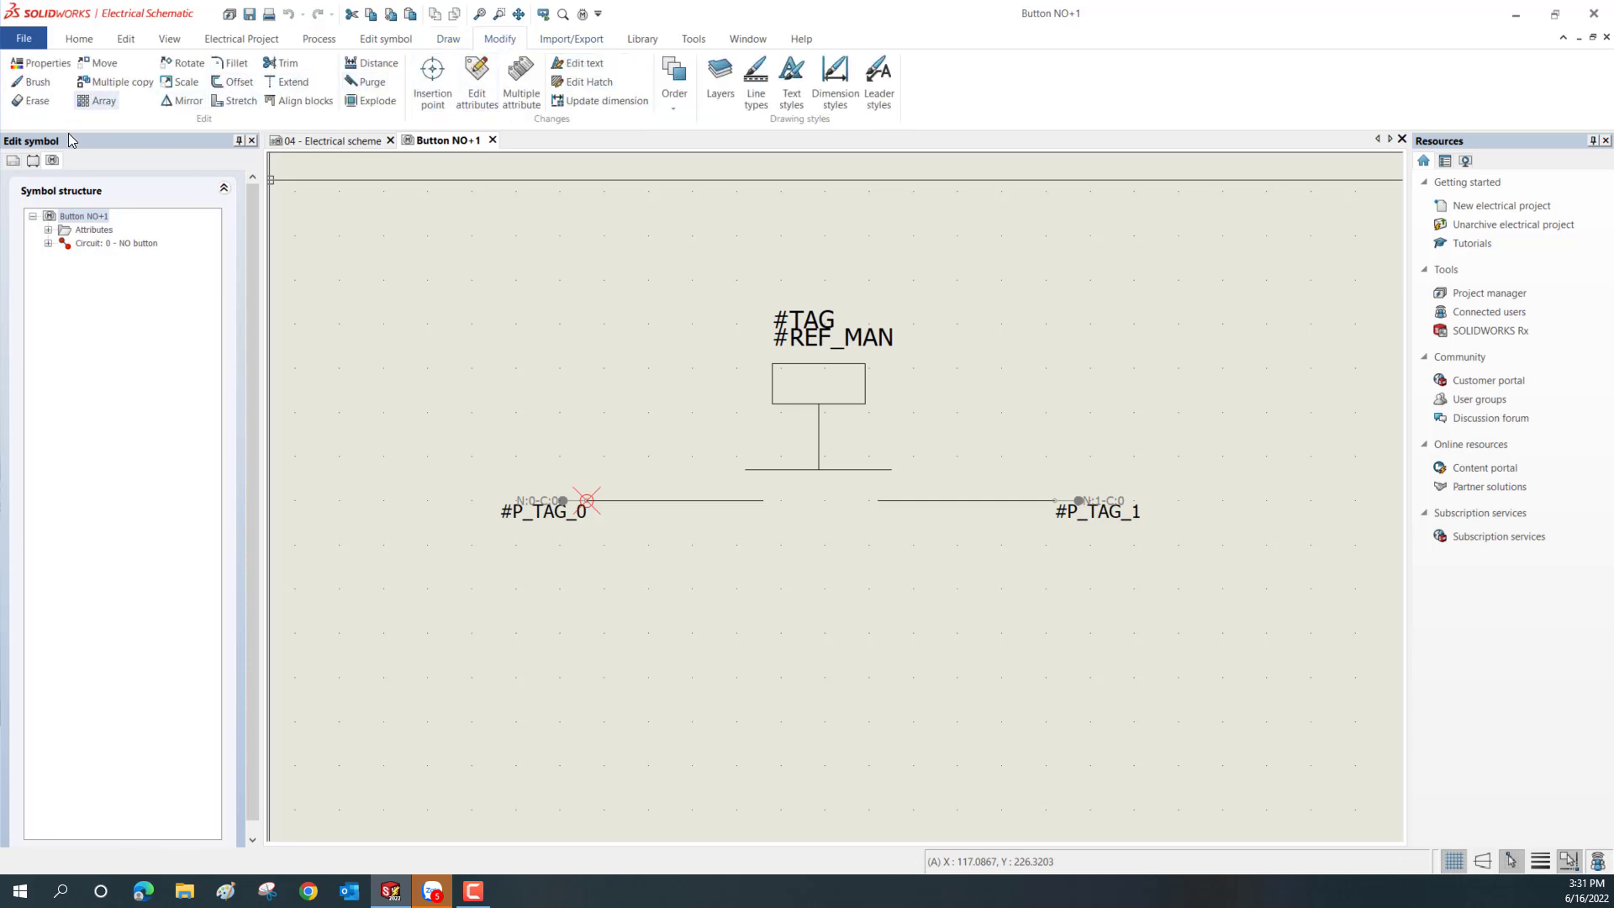
Close the Button NO+1 symbol and look around the 04 - Electrical scheme page.
{"action": "left_click", "coordinate": [492, 141]}
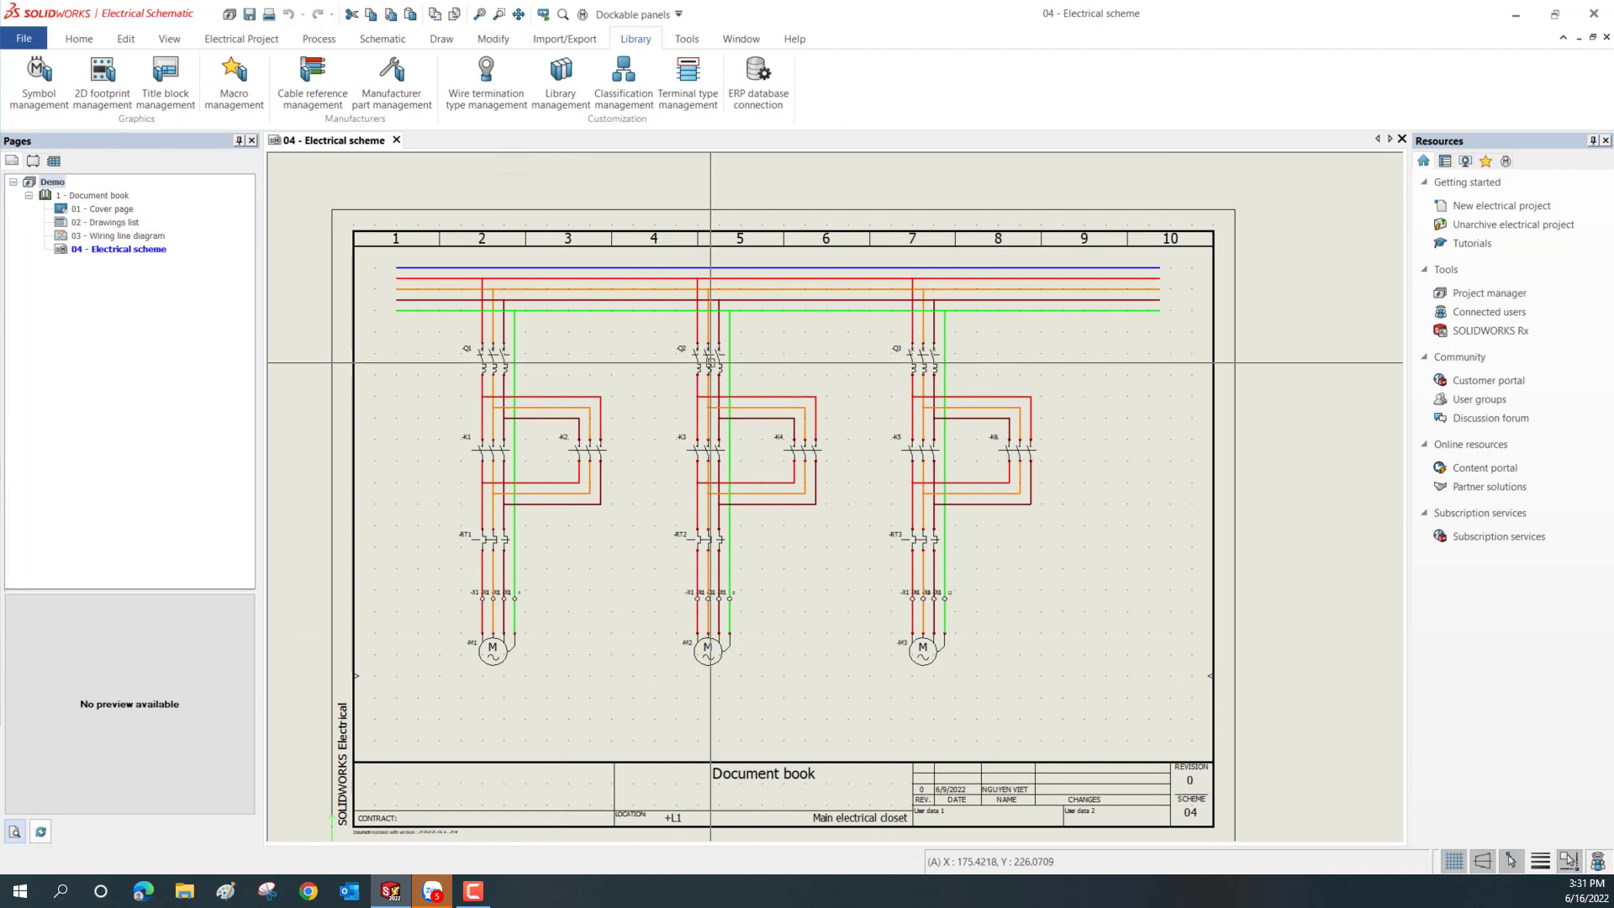
{"action": "scroll", "coordinate": [757, 353], "scroll_direction": "up", "scroll_amount": 2}
{"action": "scroll", "coordinate": [804, 344], "scroll_direction": "down", "scroll_amount": 3}
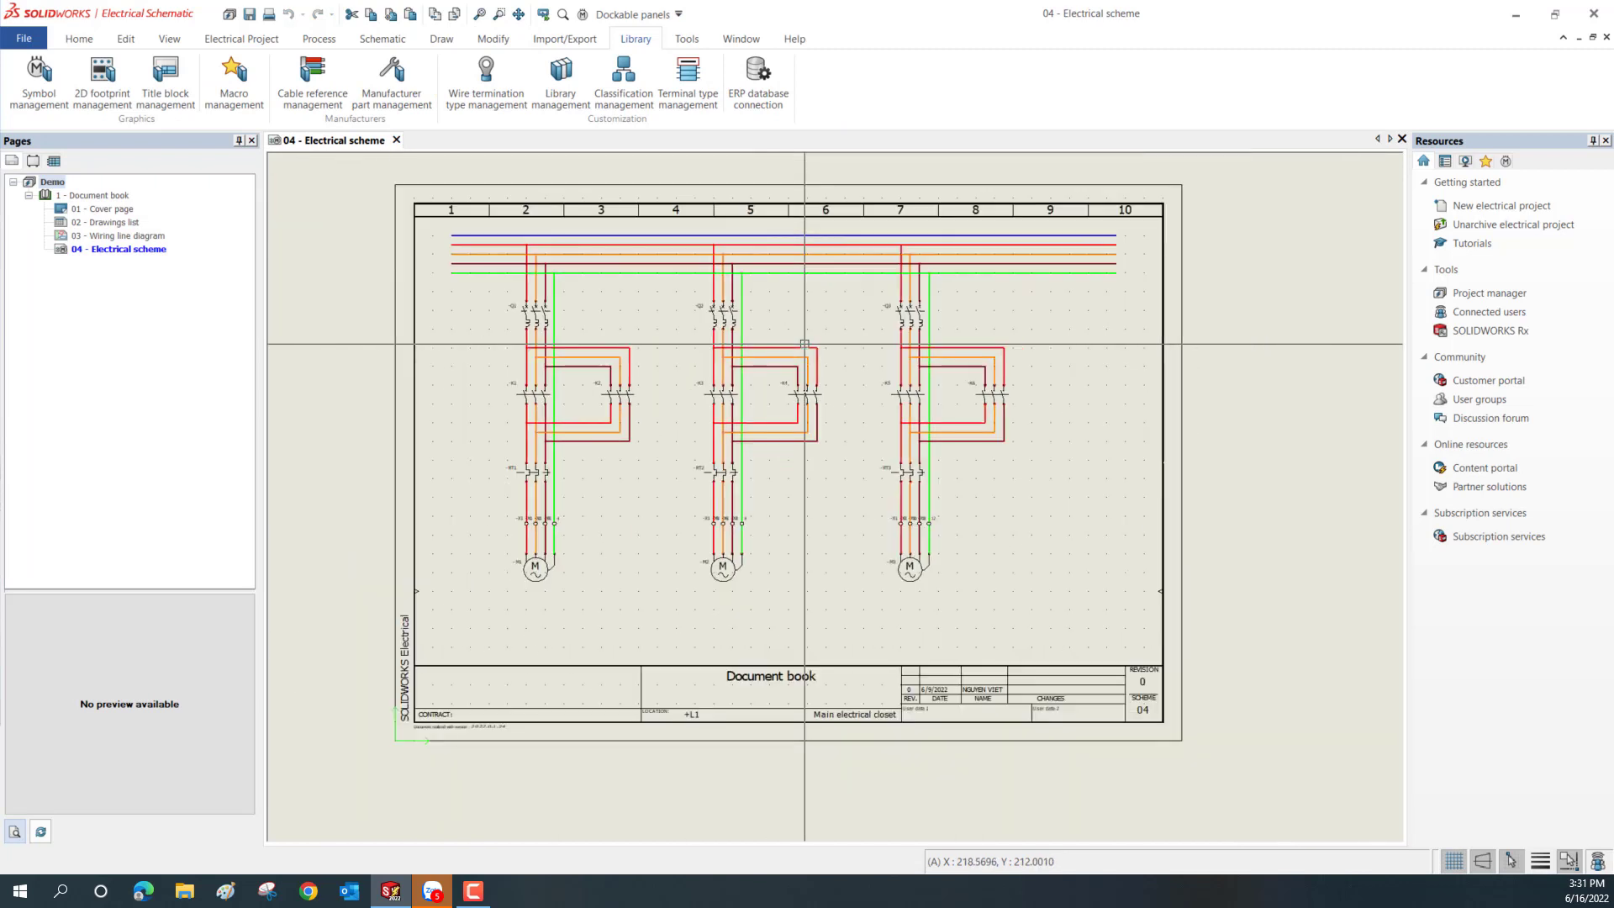
{"action": "middle_click_drag", "start_coordinate": [774, 303], "coordinate": [749, 306]}
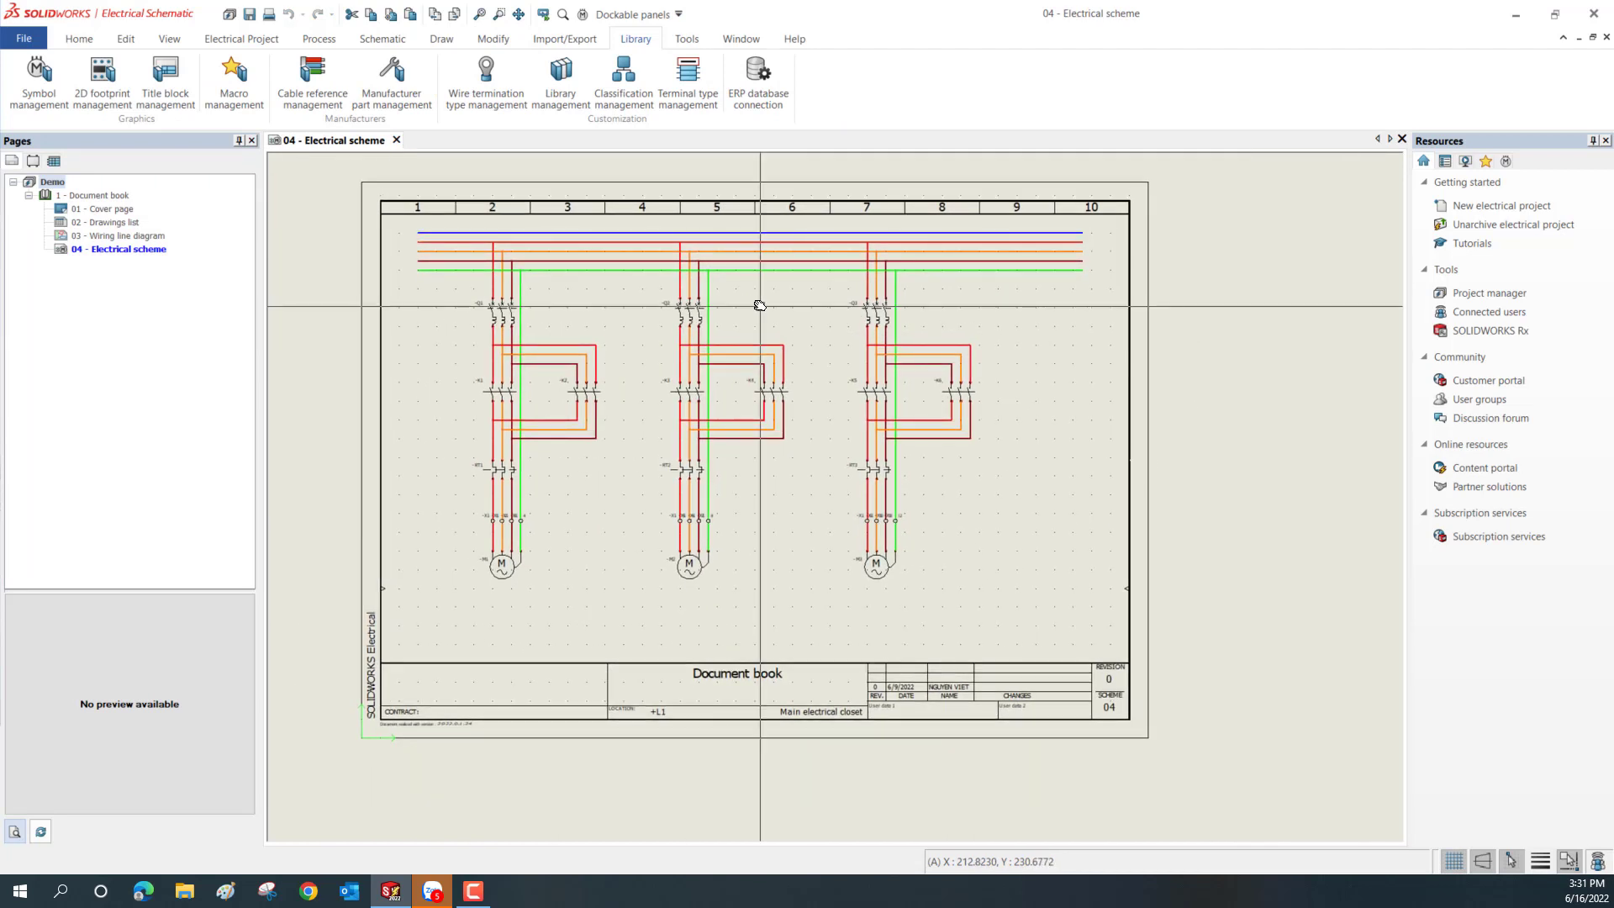
{"action": "scroll", "coordinate": [760, 305], "scroll_direction": "up", "scroll_amount": 1}
{"action": "scroll", "coordinate": [786, 360], "scroll_direction": "down", "scroll_amount": 1}
{"action": "scroll", "coordinate": [840, 379], "scroll_direction": "up", "scroll_amount": 1}
{"action": "scroll", "coordinate": [869, 392], "scroll_direction": "up", "scroll_amount": 1}
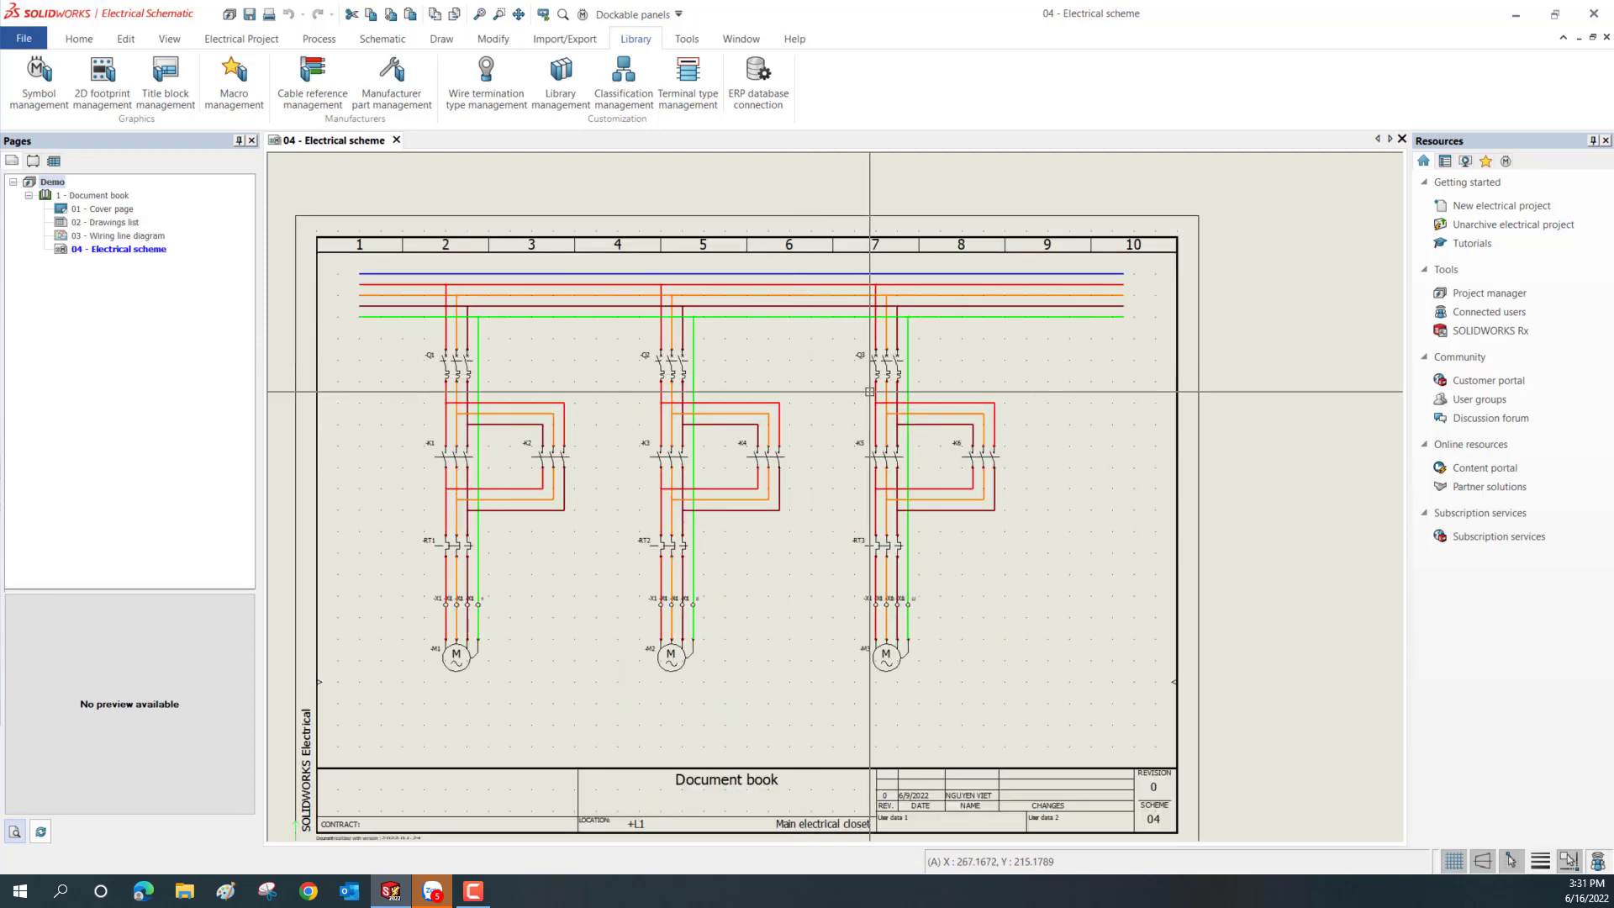
{"action": "scroll", "coordinate": [870, 392], "scroll_direction": "down", "scroll_amount": 2}
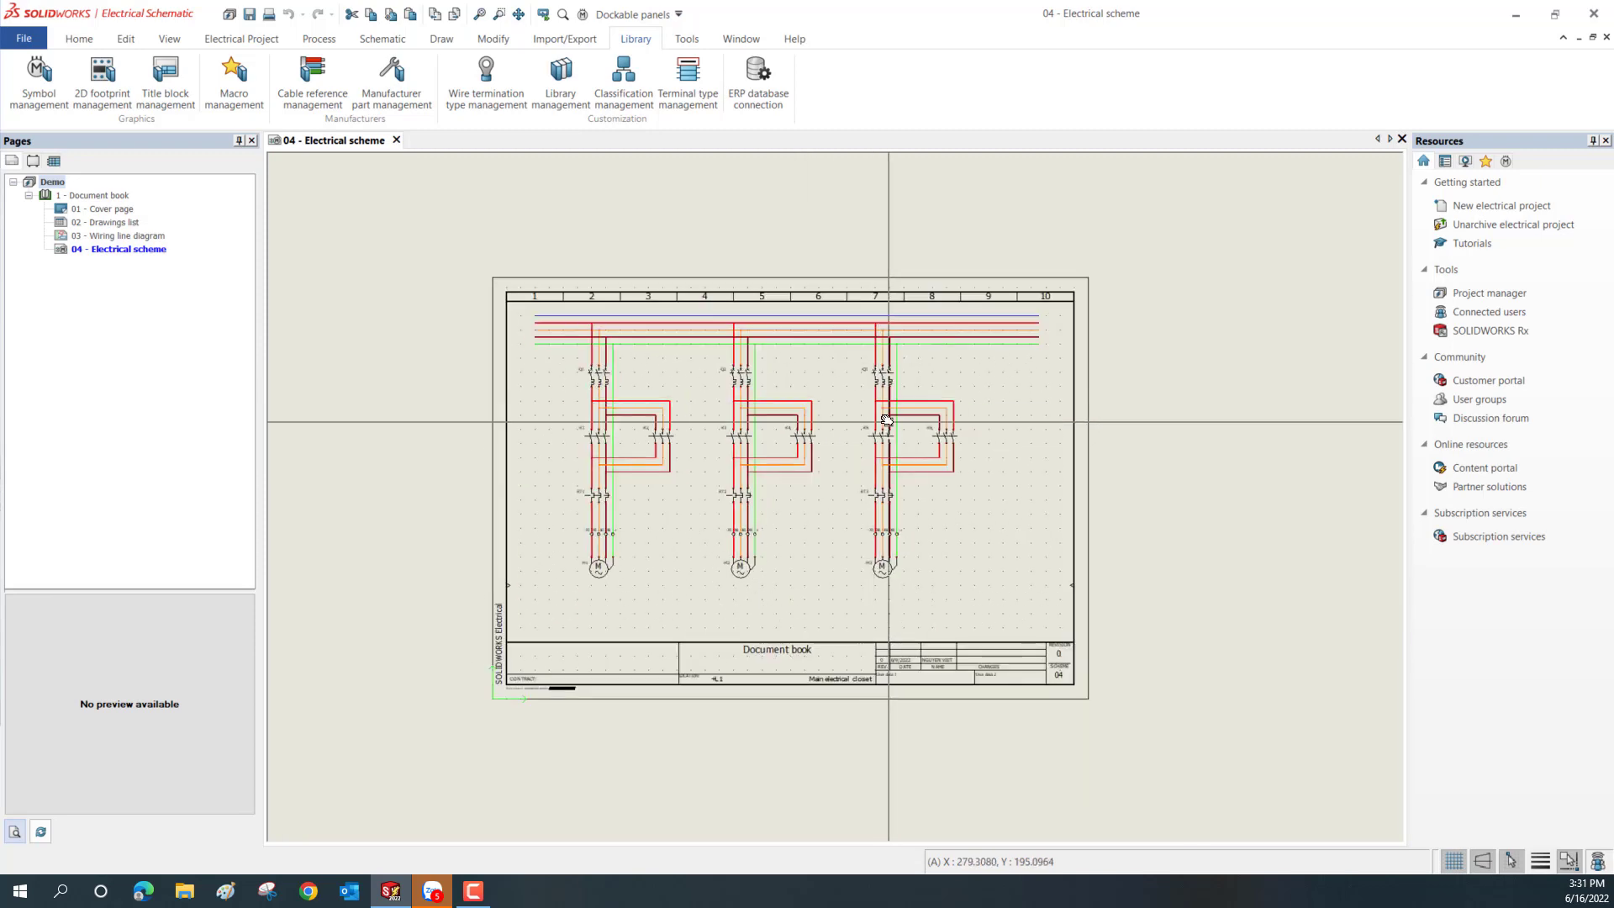
Briefly open and dismiss the symbol library, then start Insert symbol from the Schematic tab.
{"action": "left_click", "coordinate": [47, 102]}
{"action": "left_click", "coordinate": [1203, 144]}
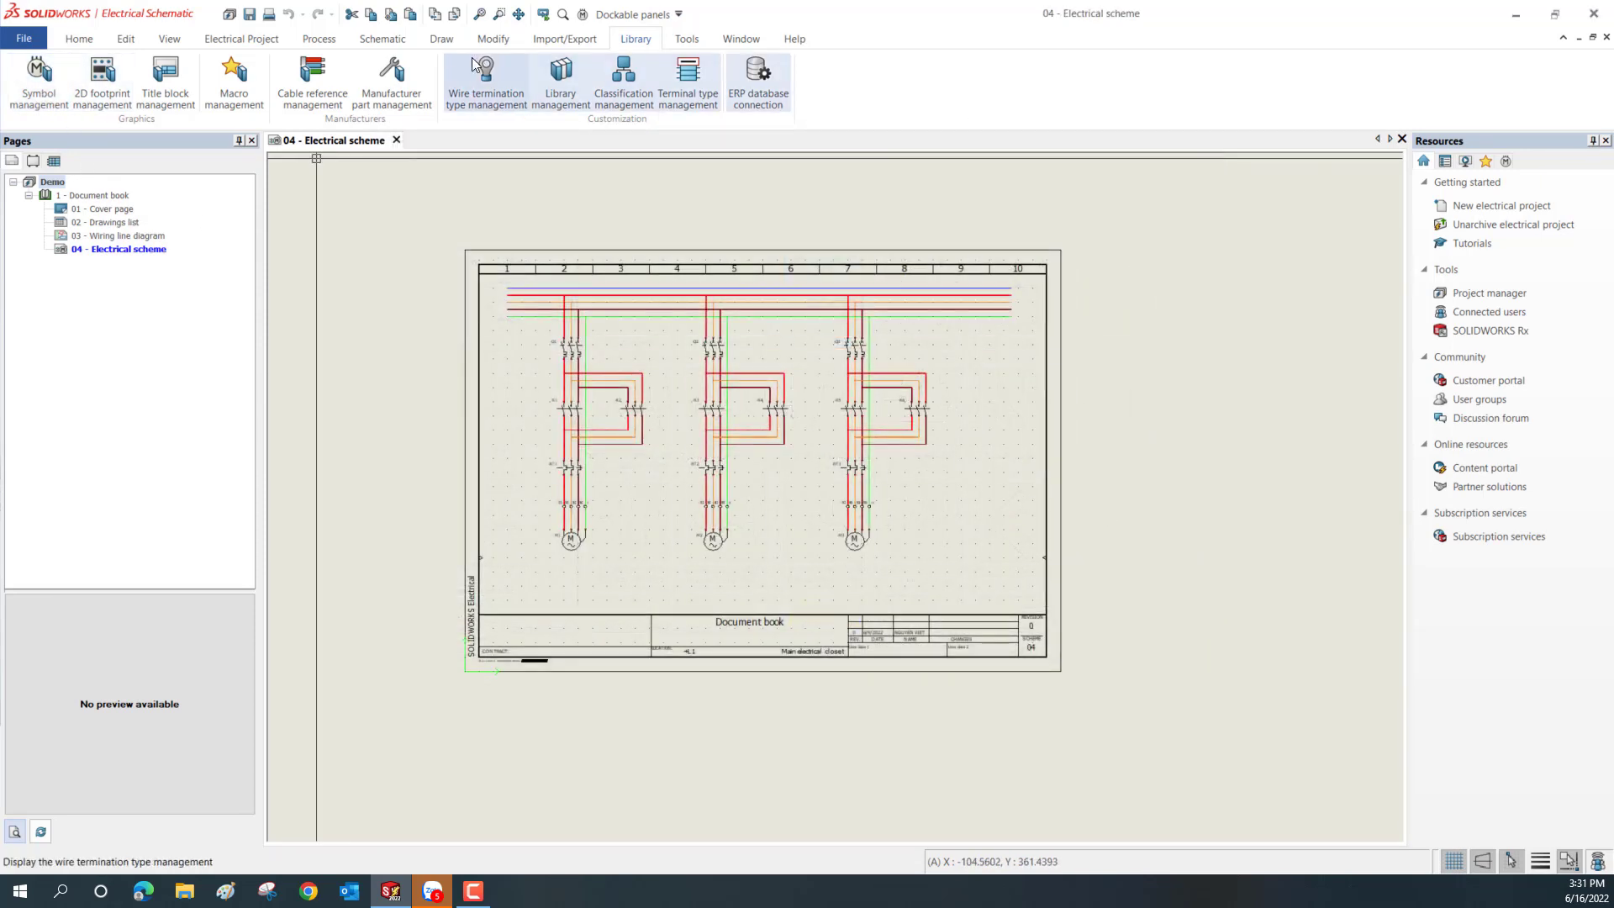
{"action": "left_click", "coordinate": [382, 38]}
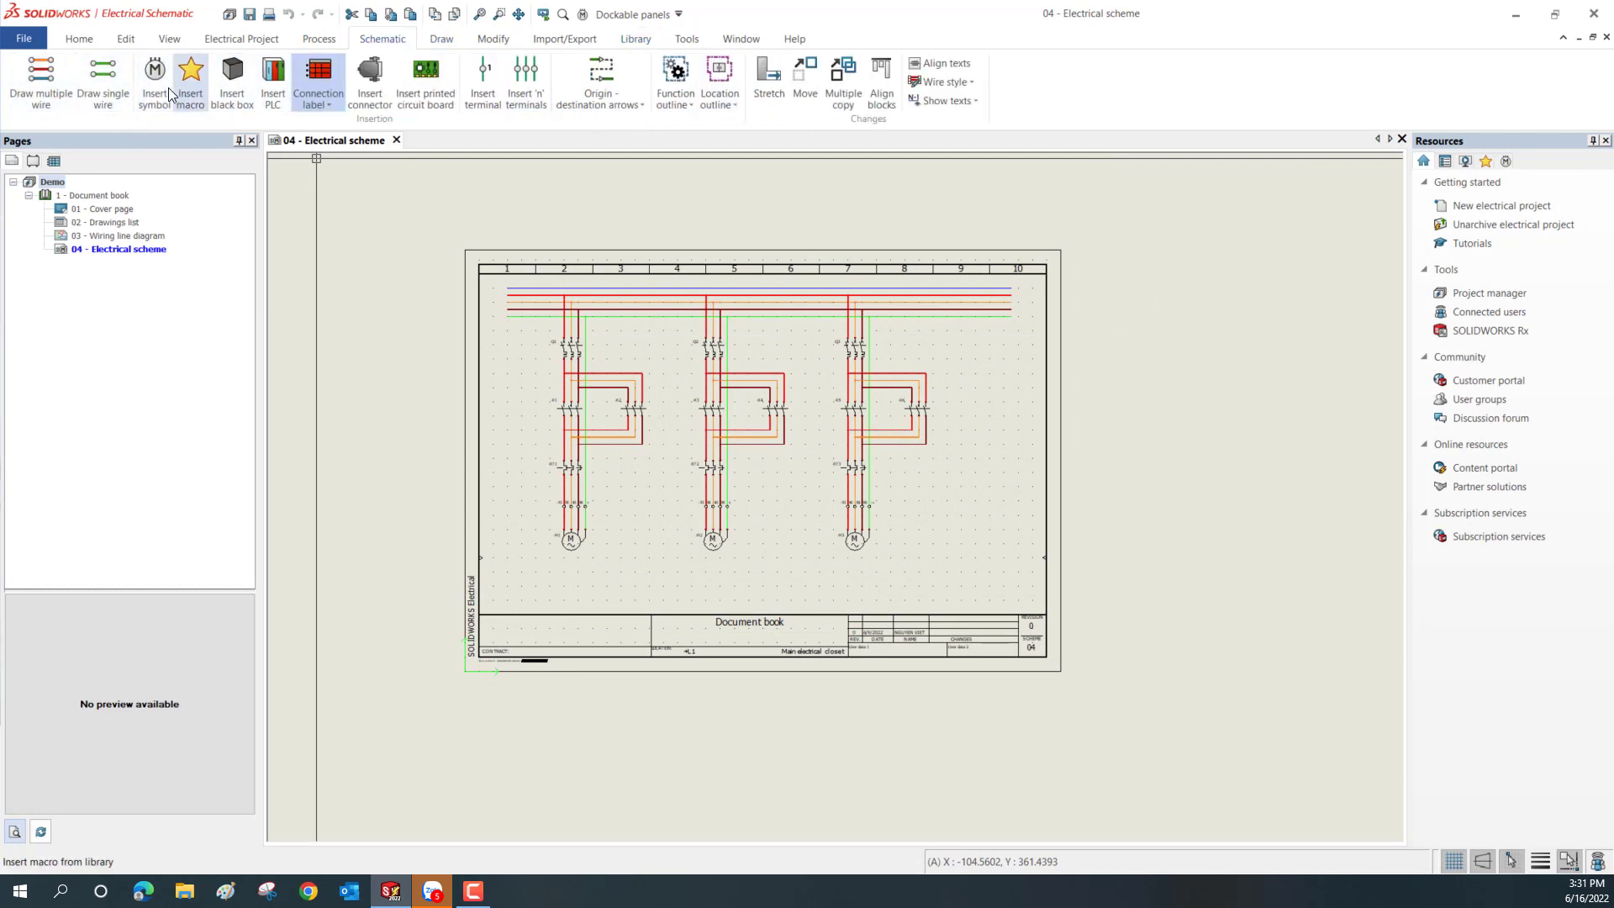
{"action": "left_click", "coordinate": [157, 84]}
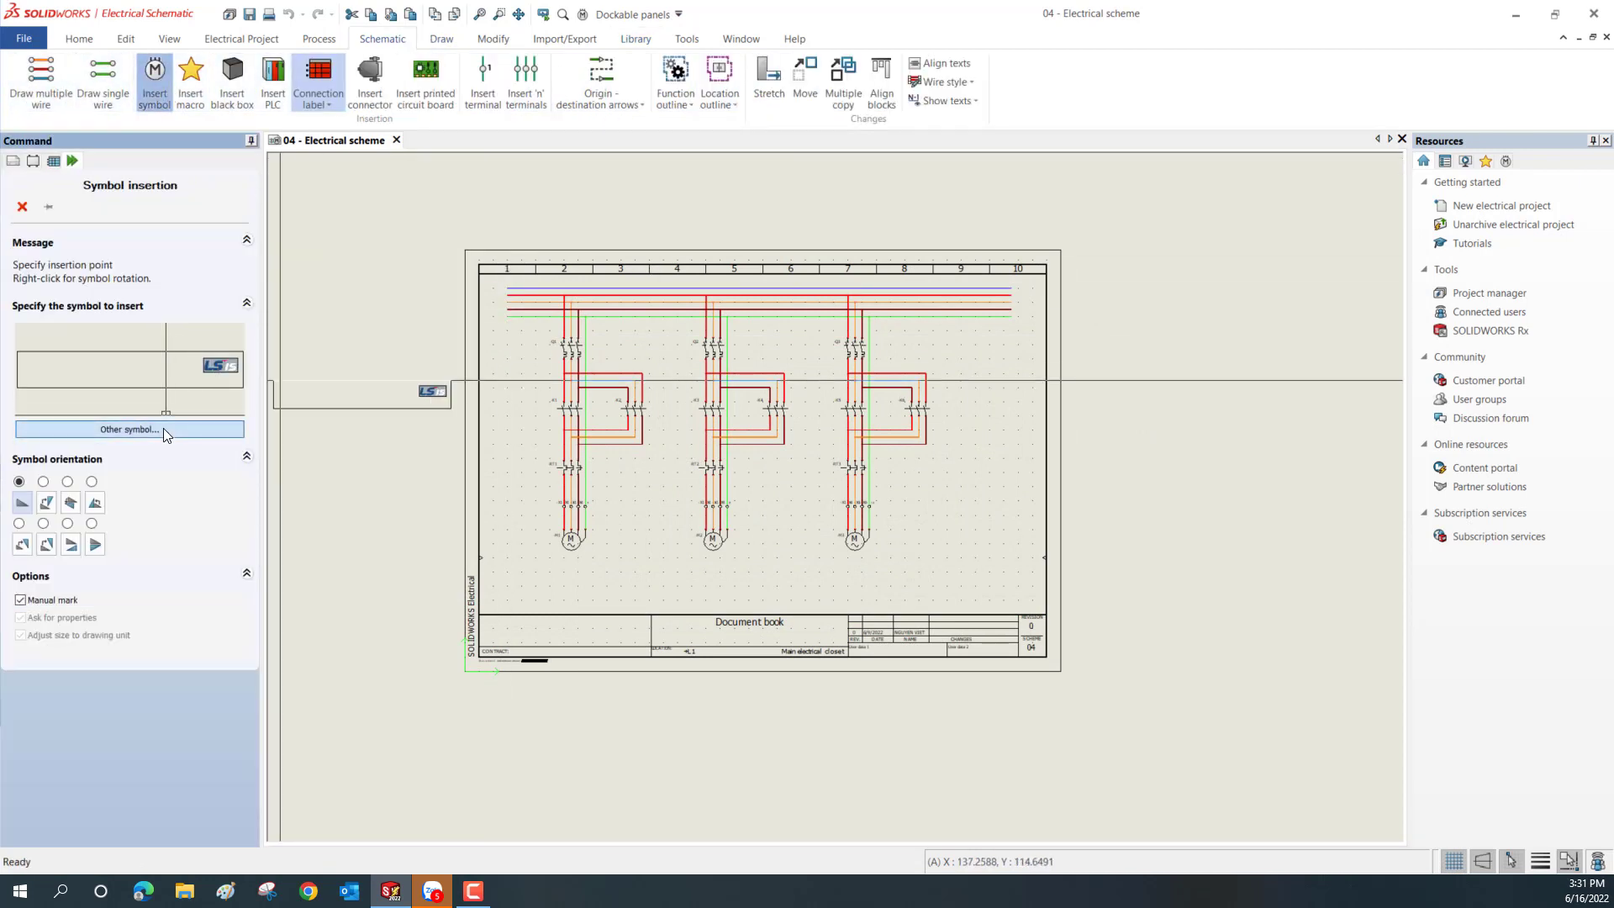
Place the Button NO+1 symbol from Buttons, switches as S1 near column 9.
{"action": "left_click", "coordinate": [163, 429]}
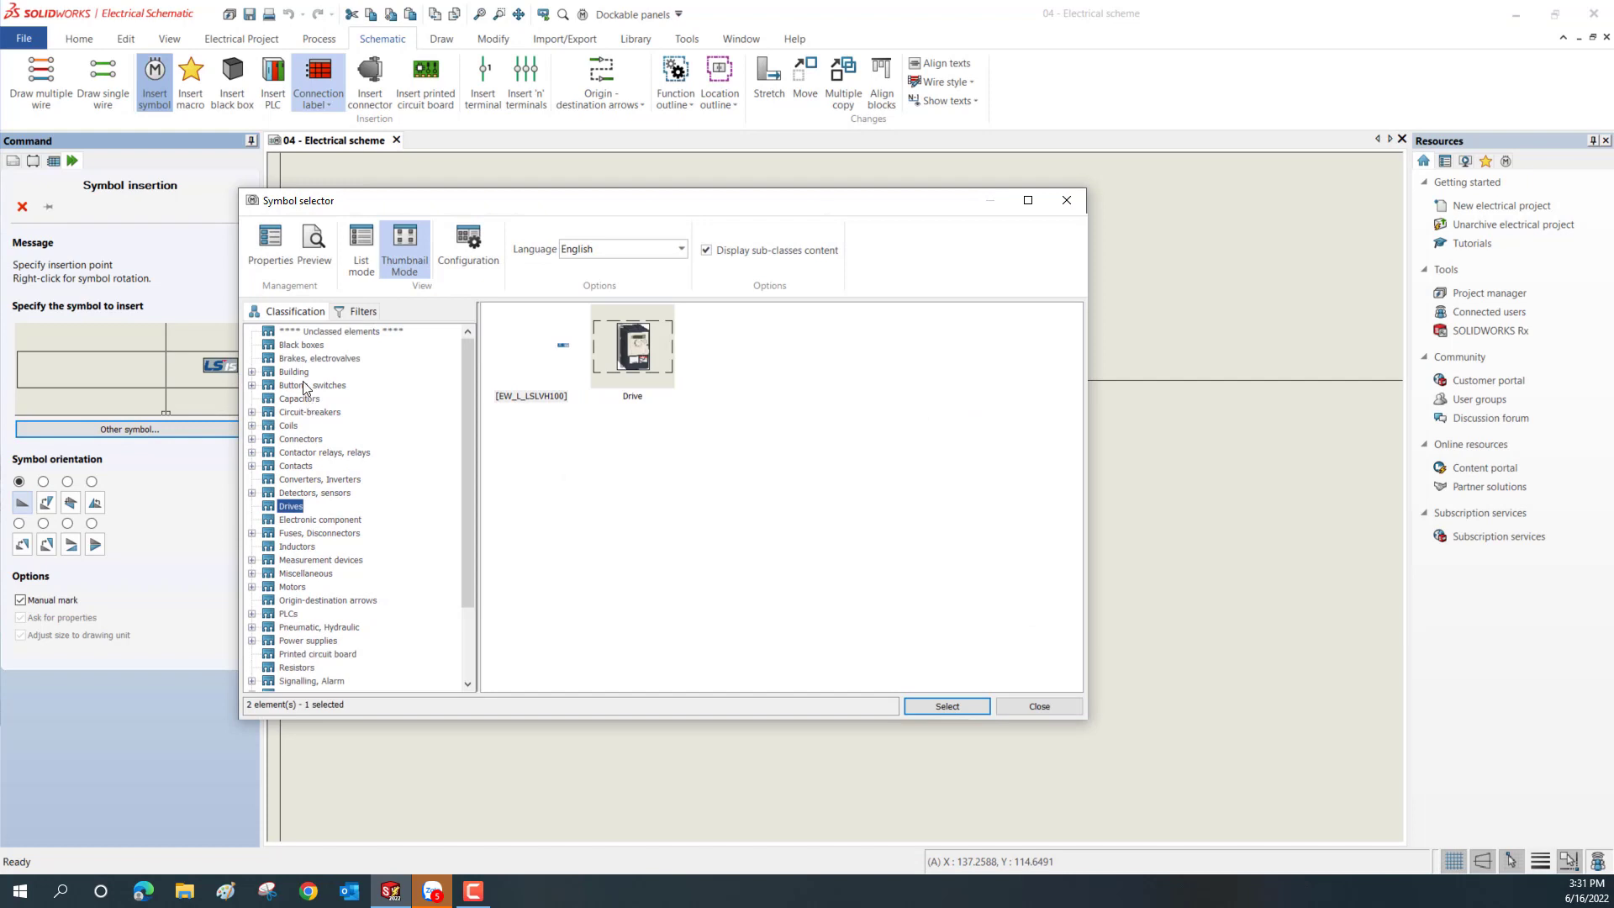
{"action": "left_click", "coordinate": [305, 386]}
{"action": "left_click", "coordinate": [740, 360]}
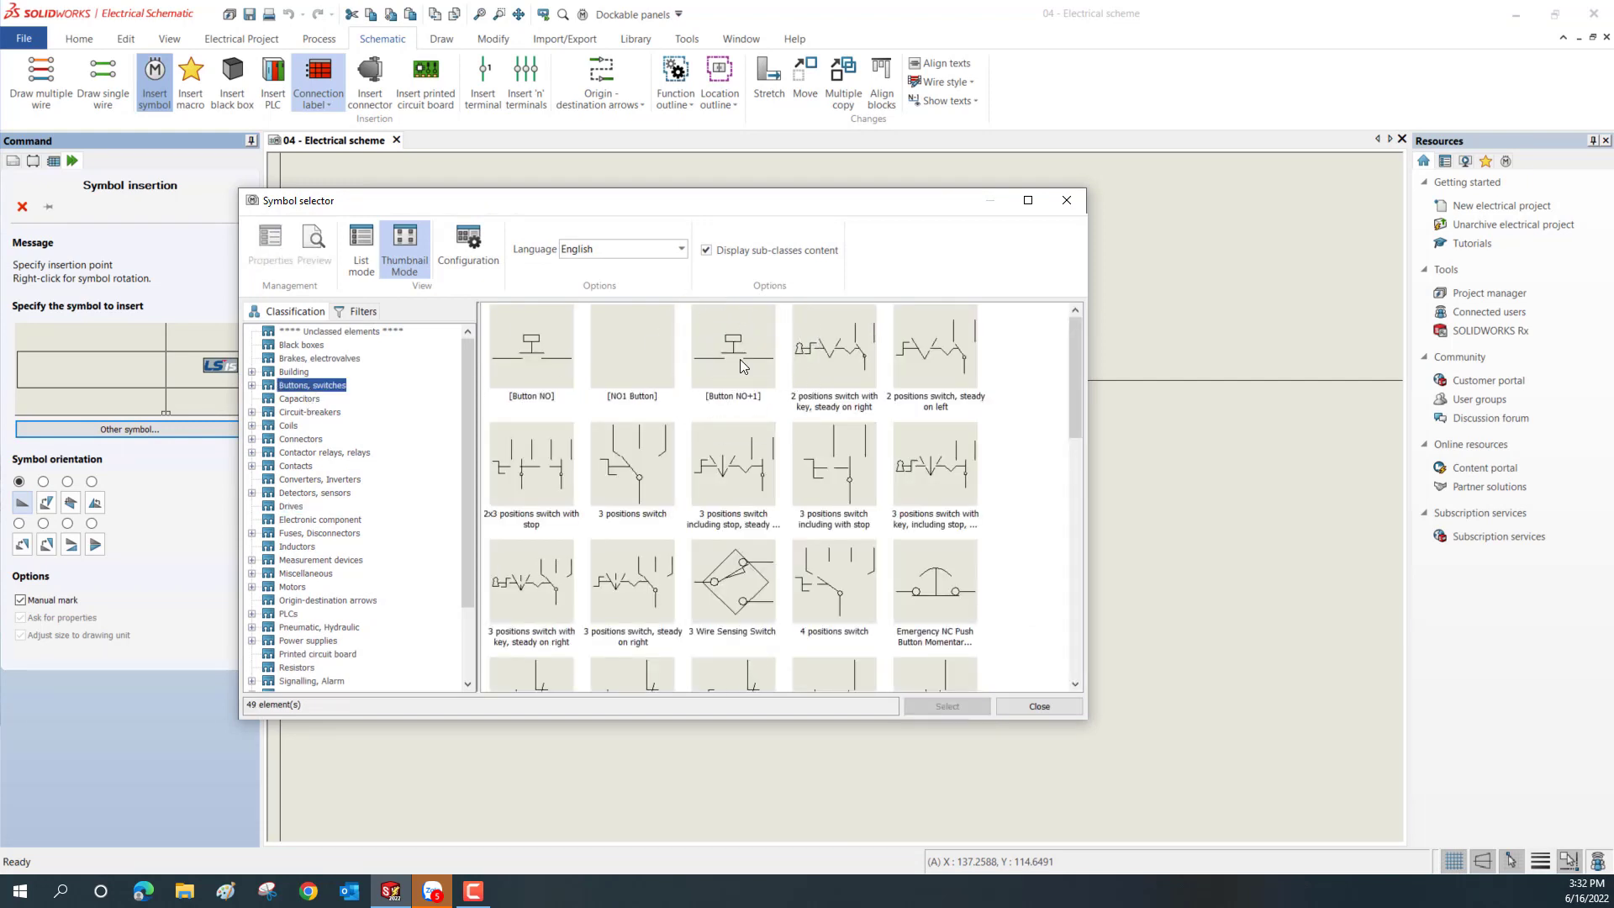
{"action": "left_click", "coordinate": [740, 359]}
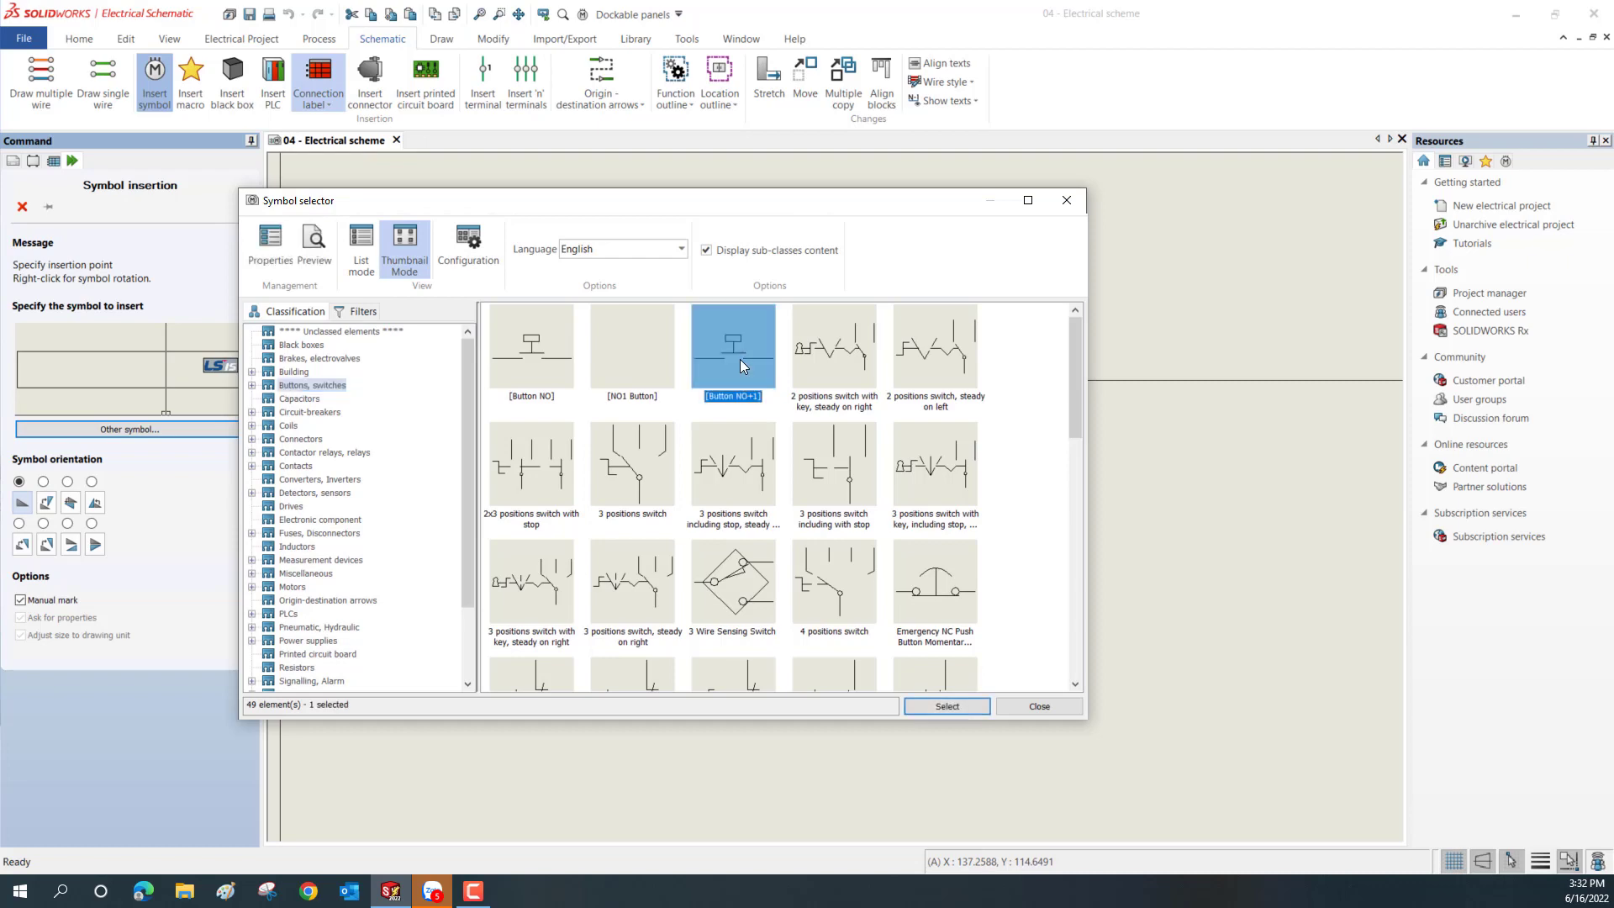
{"action": "left_click", "coordinate": [946, 706]}
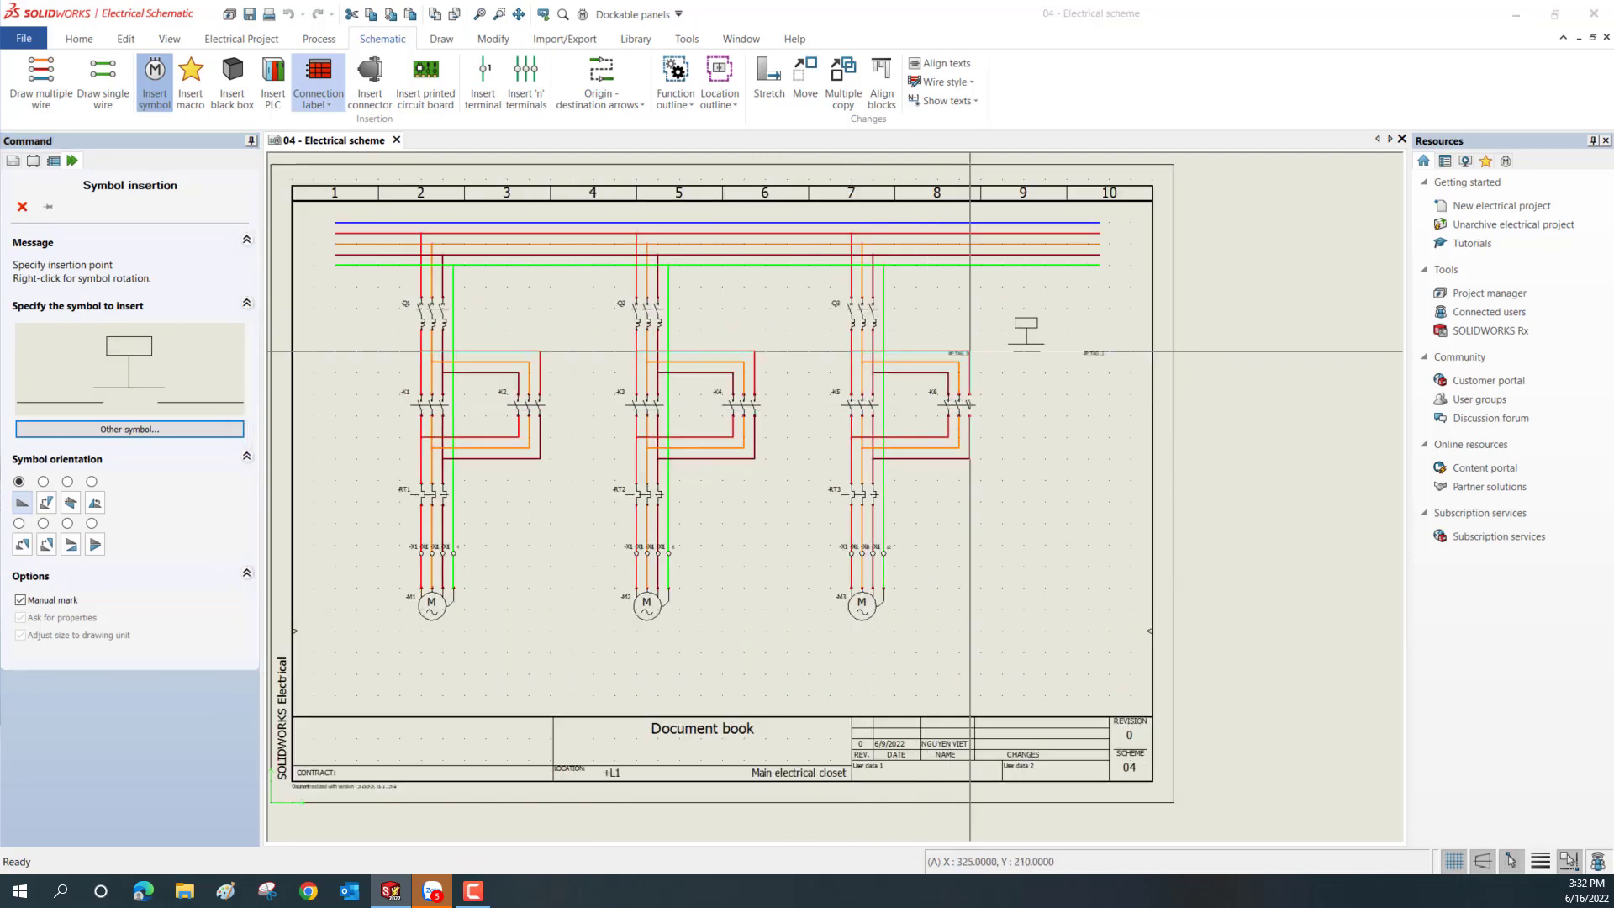
{"action": "left_click", "coordinate": [970, 351]}
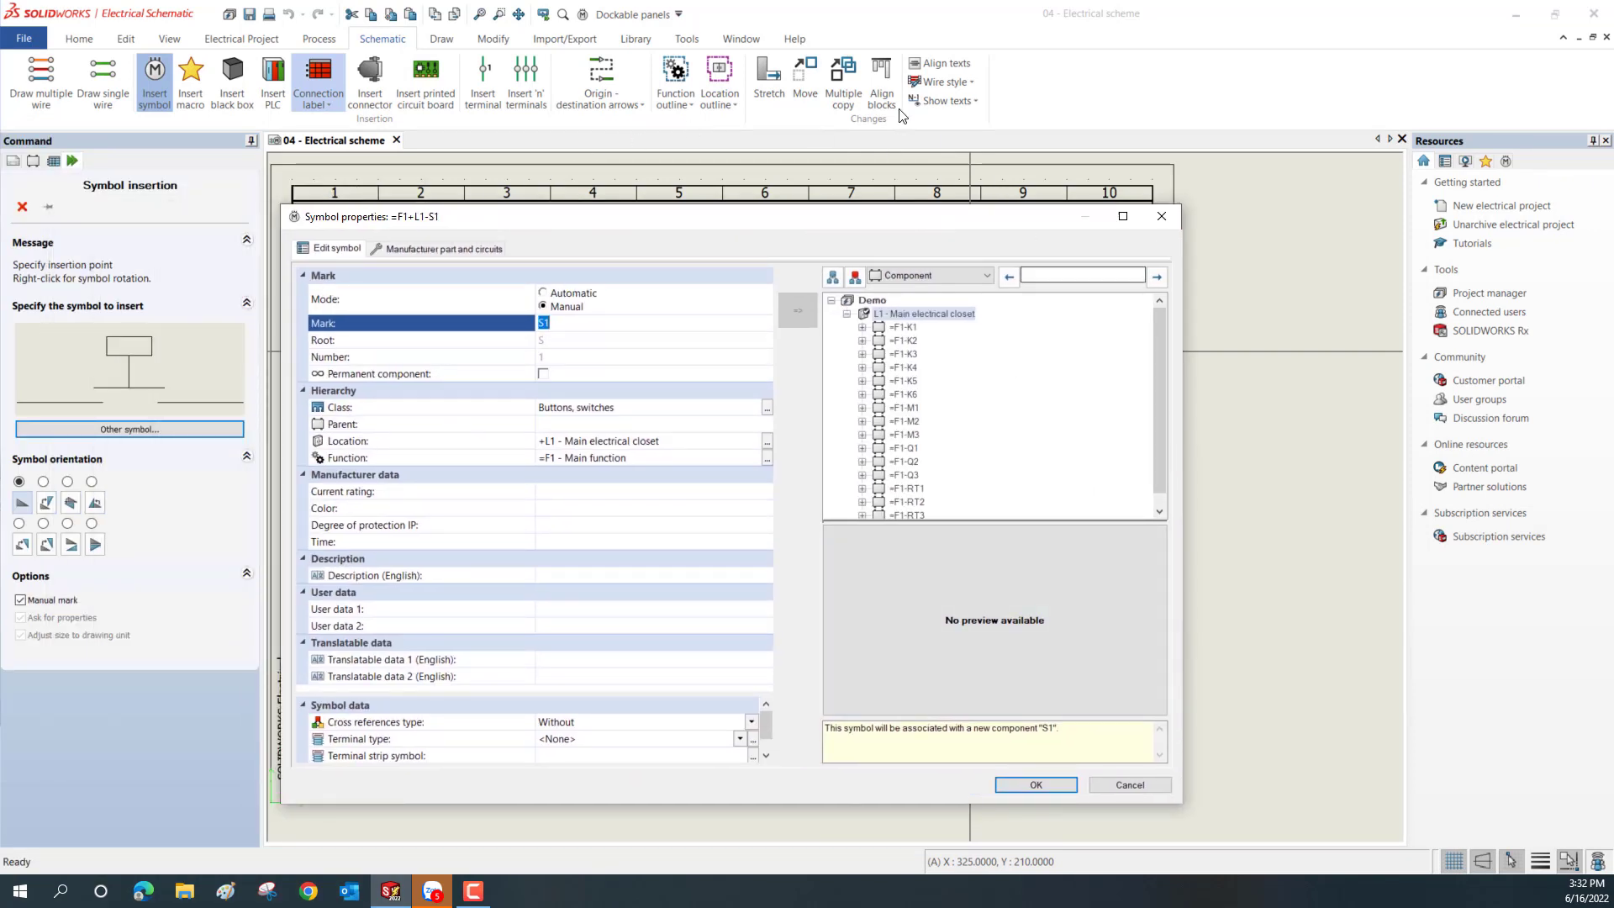
{"action": "left_click_drag", "start_coordinate": [624, 223], "coordinate": [619, 183]}
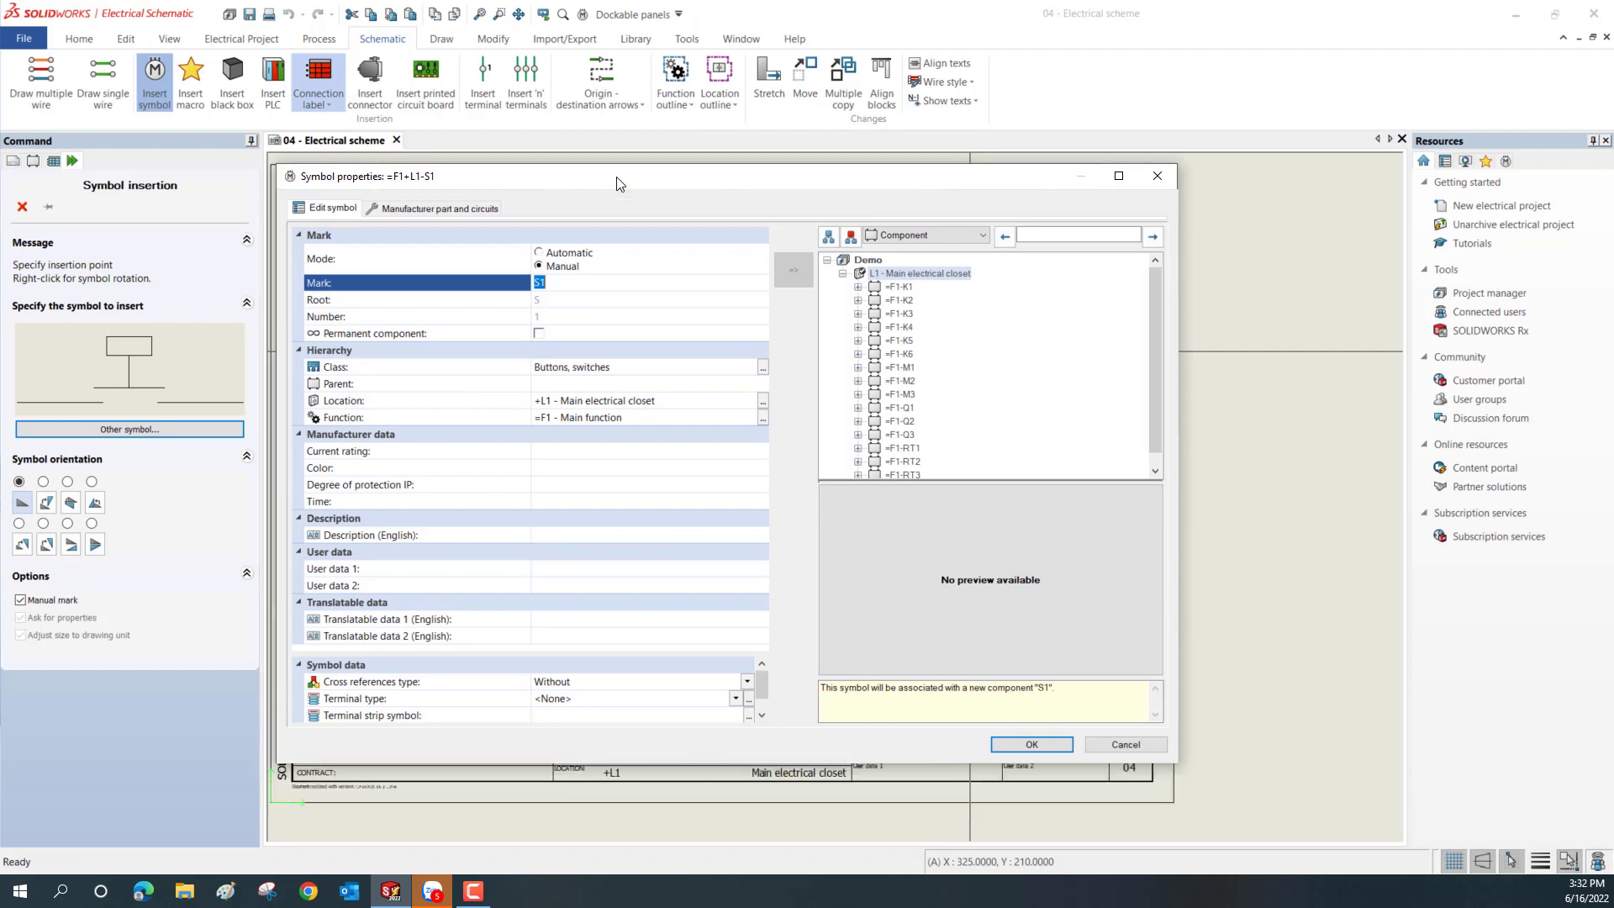
{"action": "left_click", "coordinate": [1102, 742]}
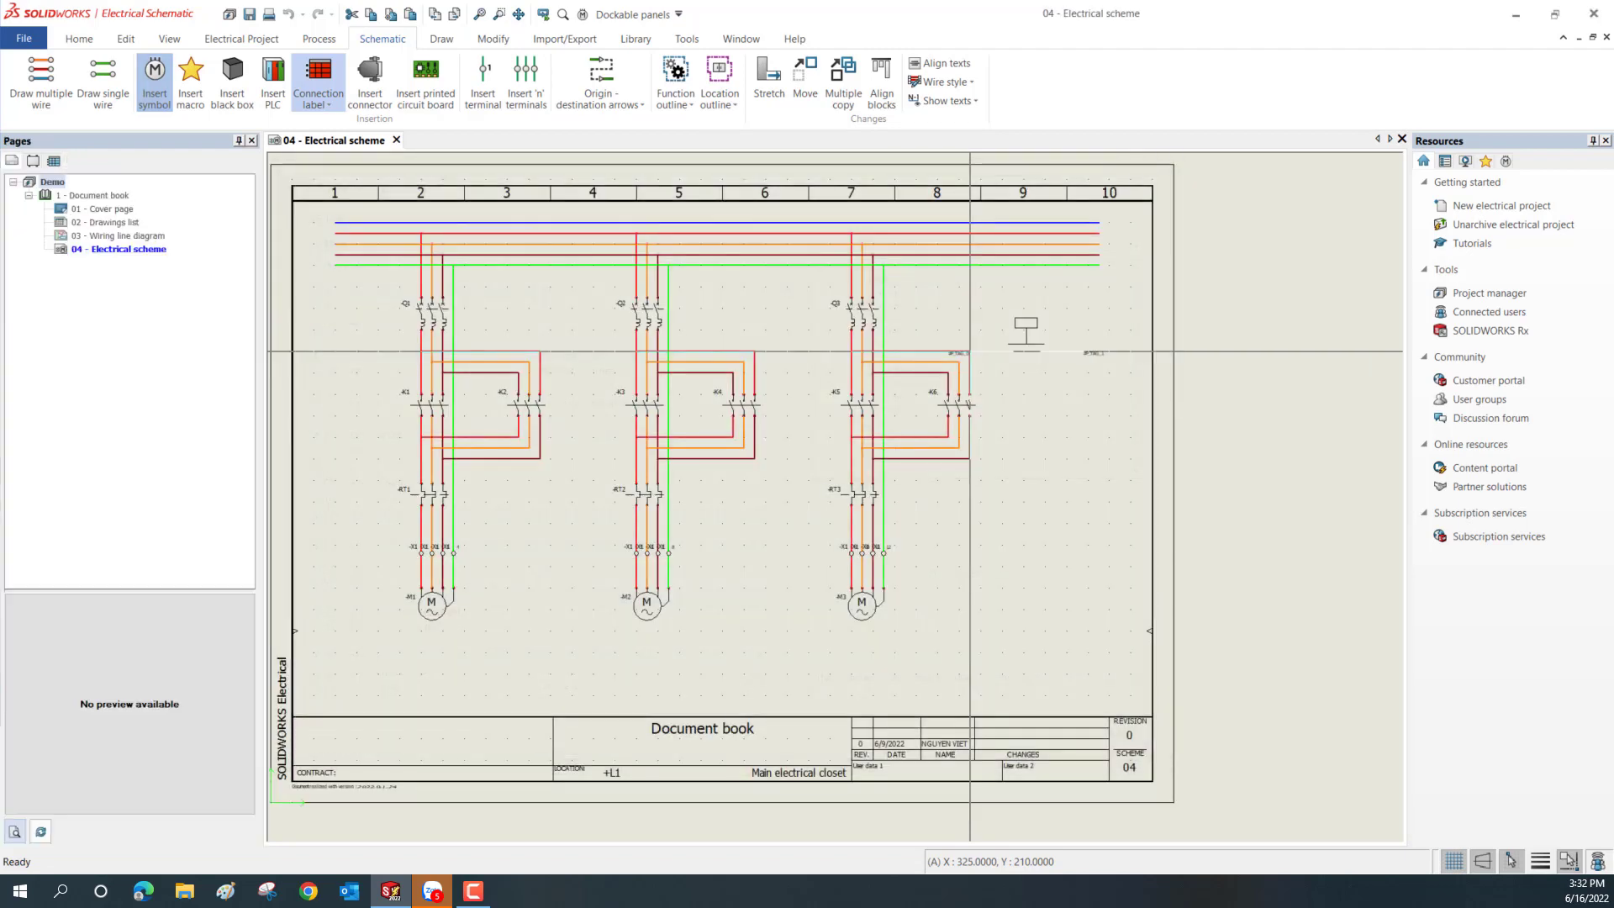
{"action": "scroll", "coordinate": [1045, 362], "scroll_direction": "up", "scroll_amount": 2}
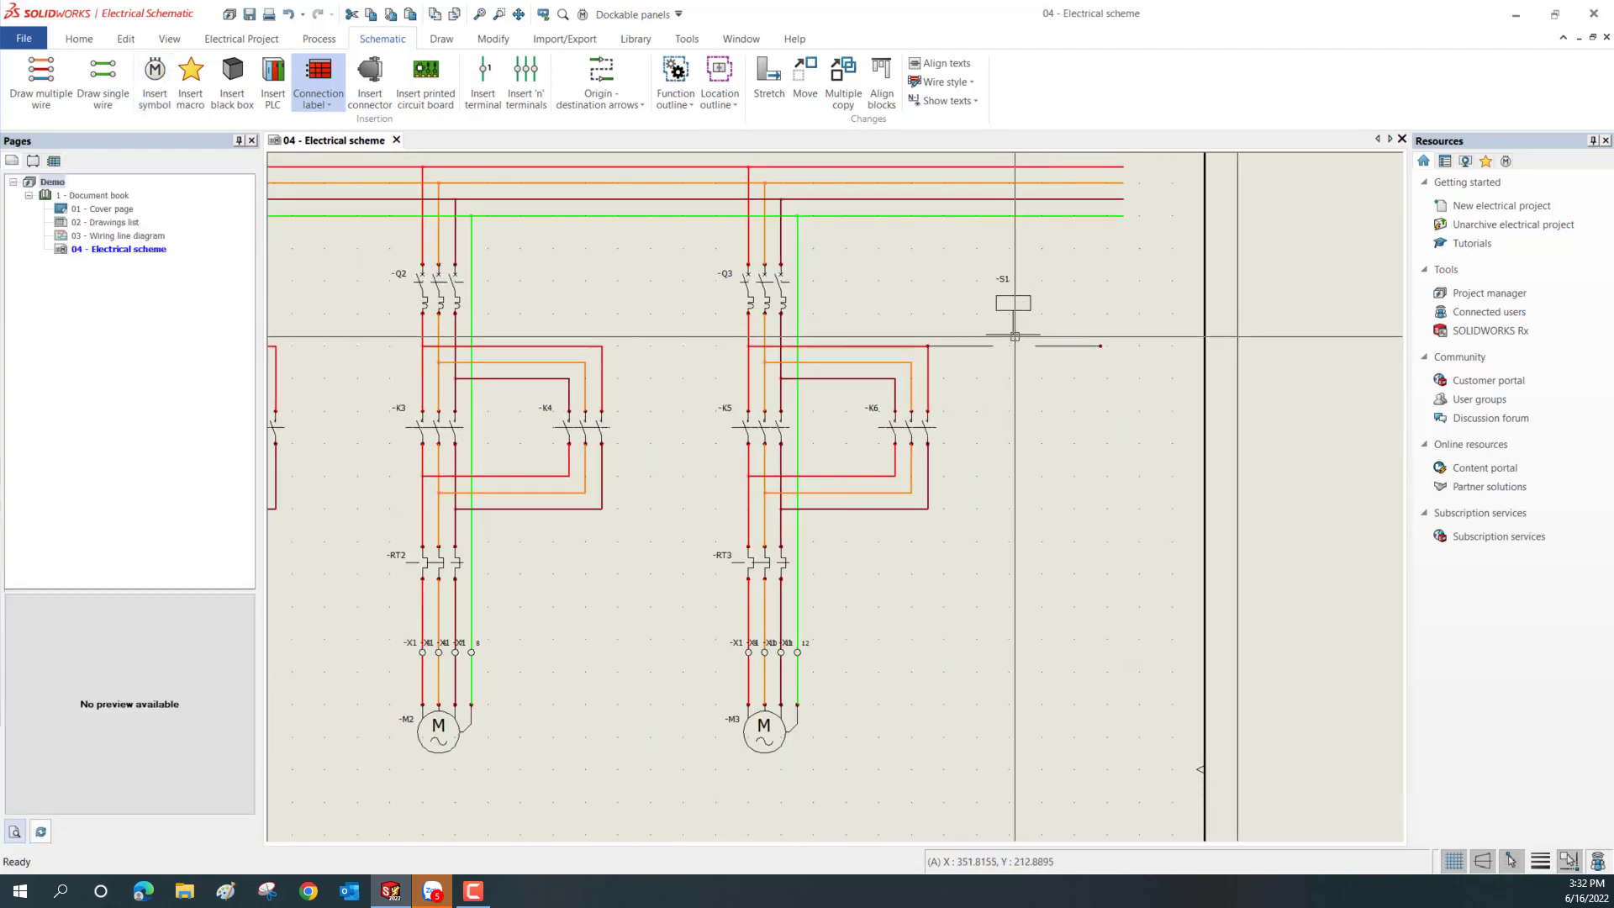
{"action": "left_click", "coordinate": [1024, 280]}
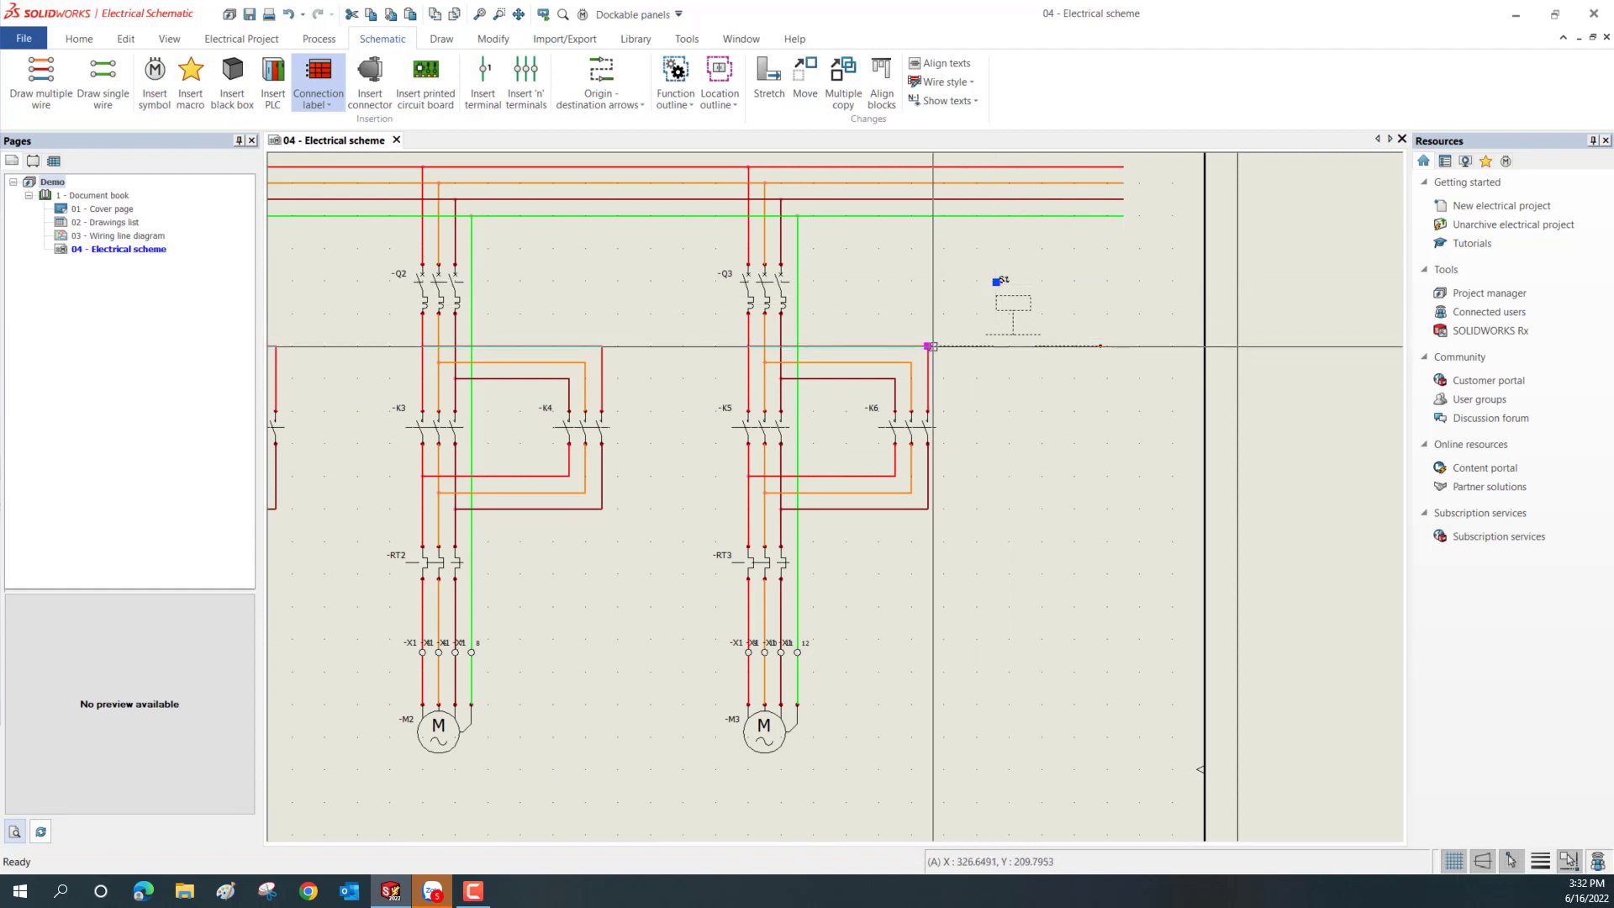
{"action": "left_click_drag", "start_coordinate": [929, 345], "coordinate": [986, 335]}
{"action": "left_click", "coordinate": [986, 335]}
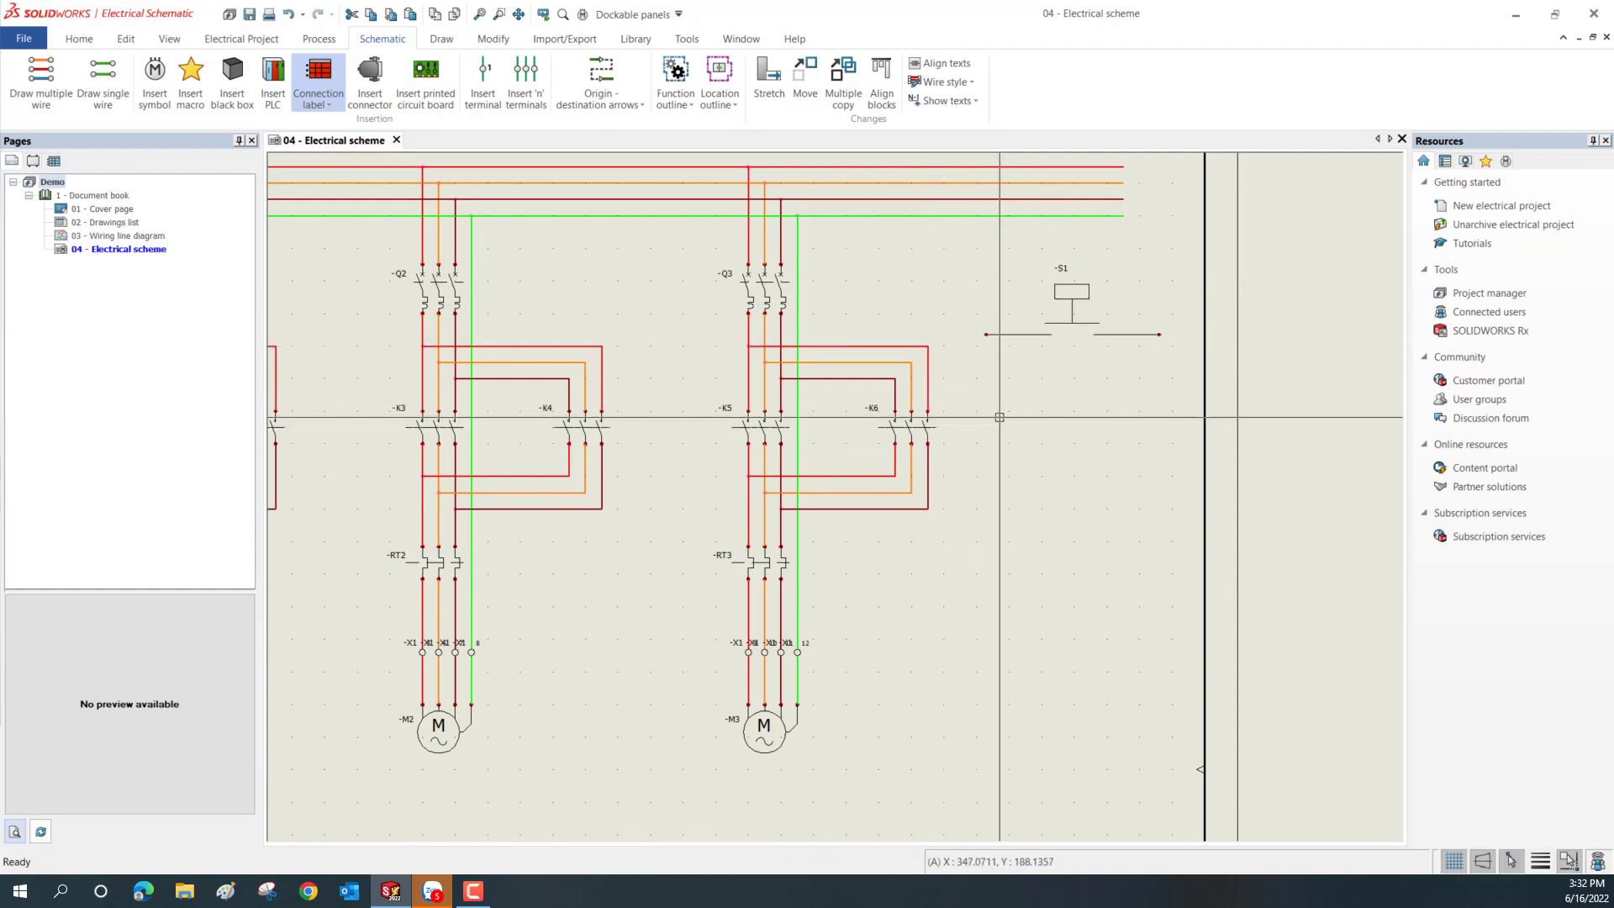
{"action": "scroll", "coordinate": [1000, 417], "scroll_direction": "up", "scroll_amount": 3}
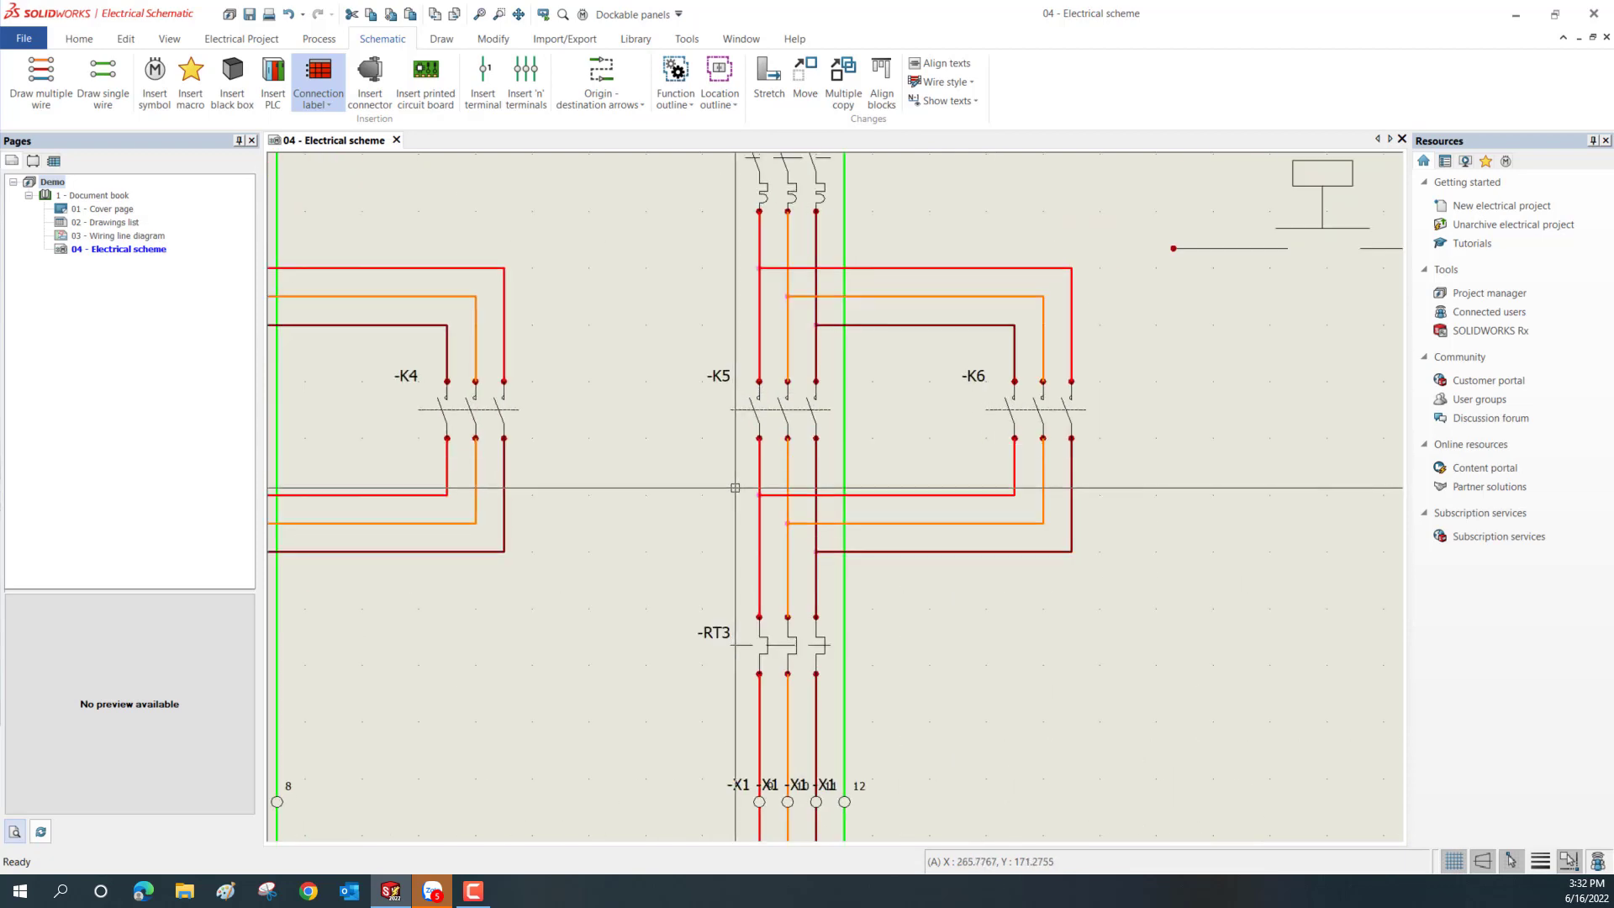
{"action": "scroll", "coordinate": [841, 446], "scroll_direction": "down", "scroll_amount": 2}
{"action": "middle_click_drag", "start_coordinate": [677, 468], "coordinate": [711, 463]}
{"action": "scroll", "coordinate": [711, 463], "scroll_direction": "down", "scroll_amount": 2}
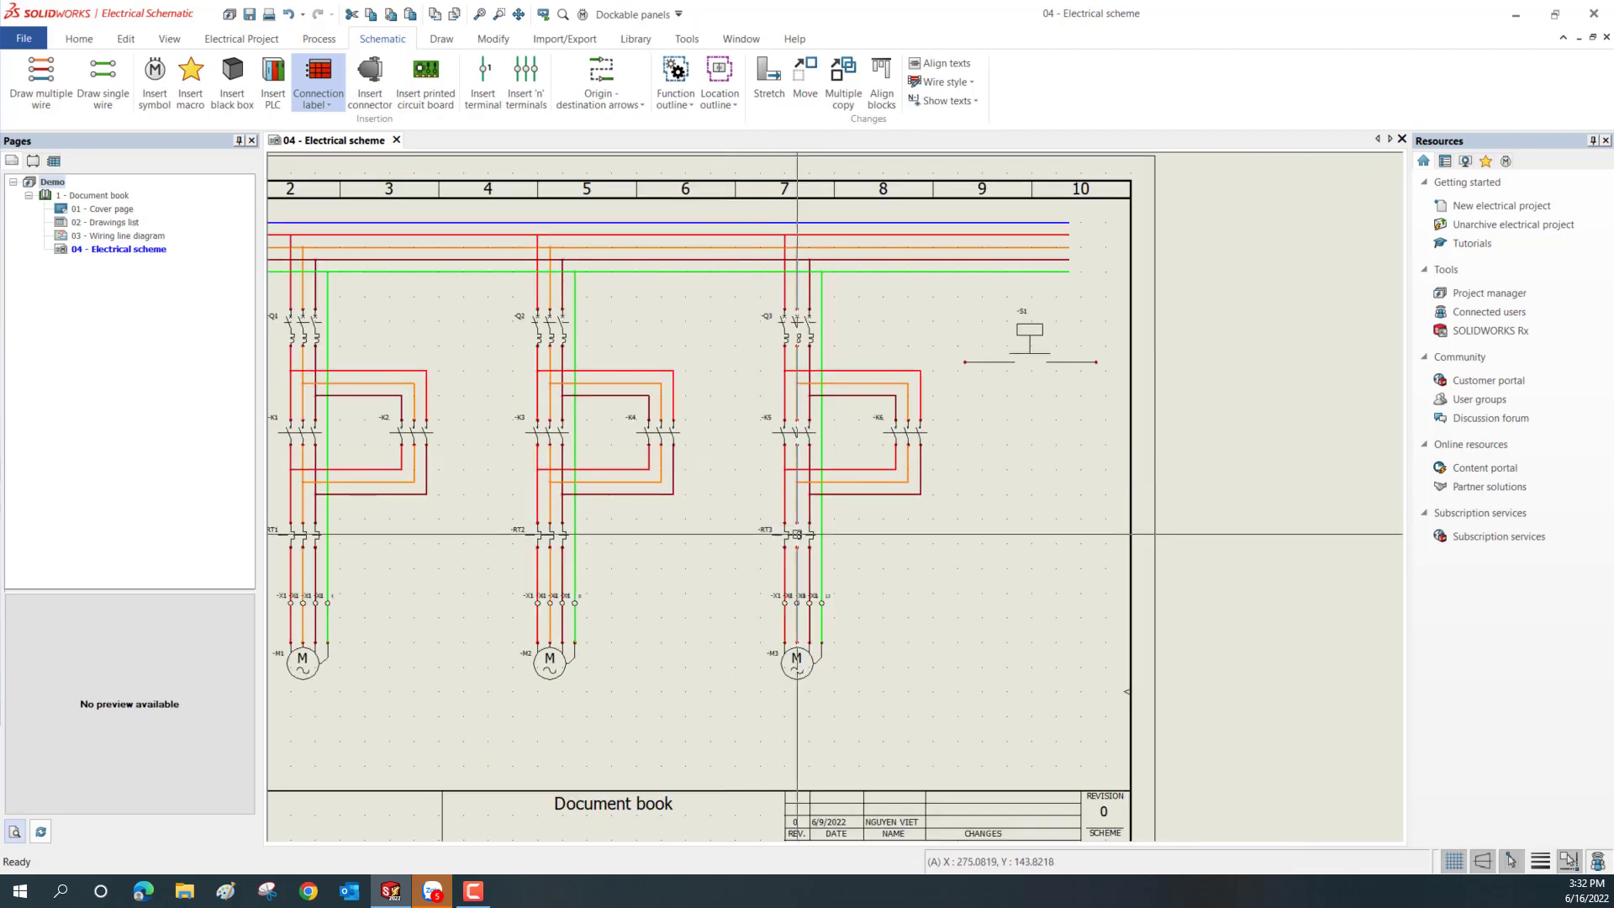
{"action": "scroll", "coordinate": [746, 589], "scroll_direction": "up", "scroll_amount": 1}
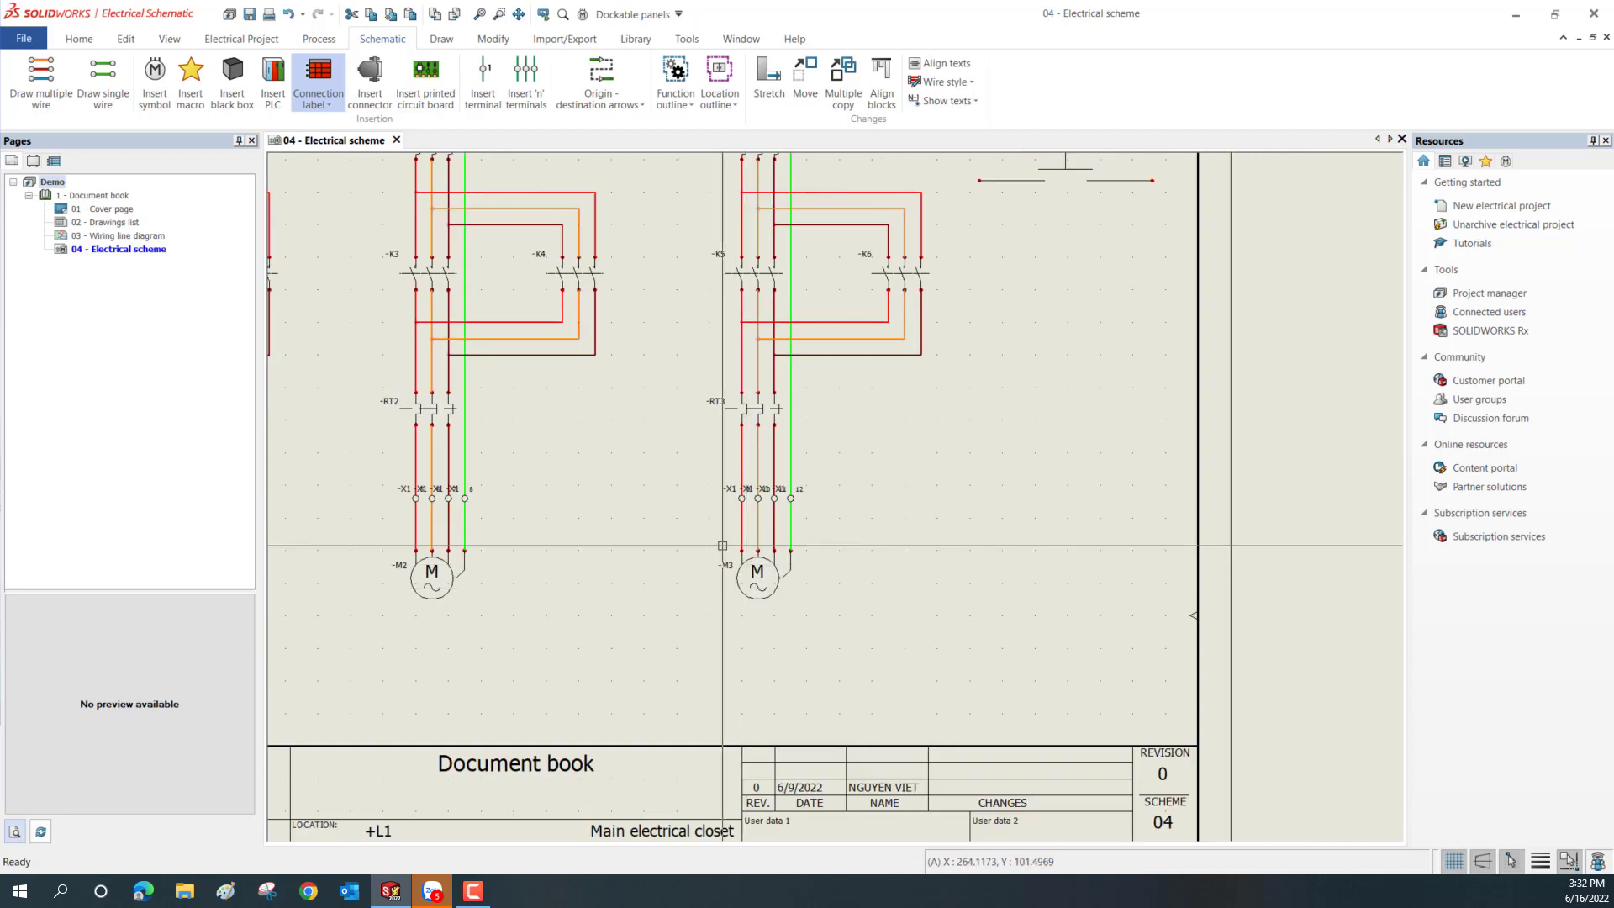
{"action": "scroll", "coordinate": [673, 538], "scroll_direction": "up", "scroll_amount": 1}
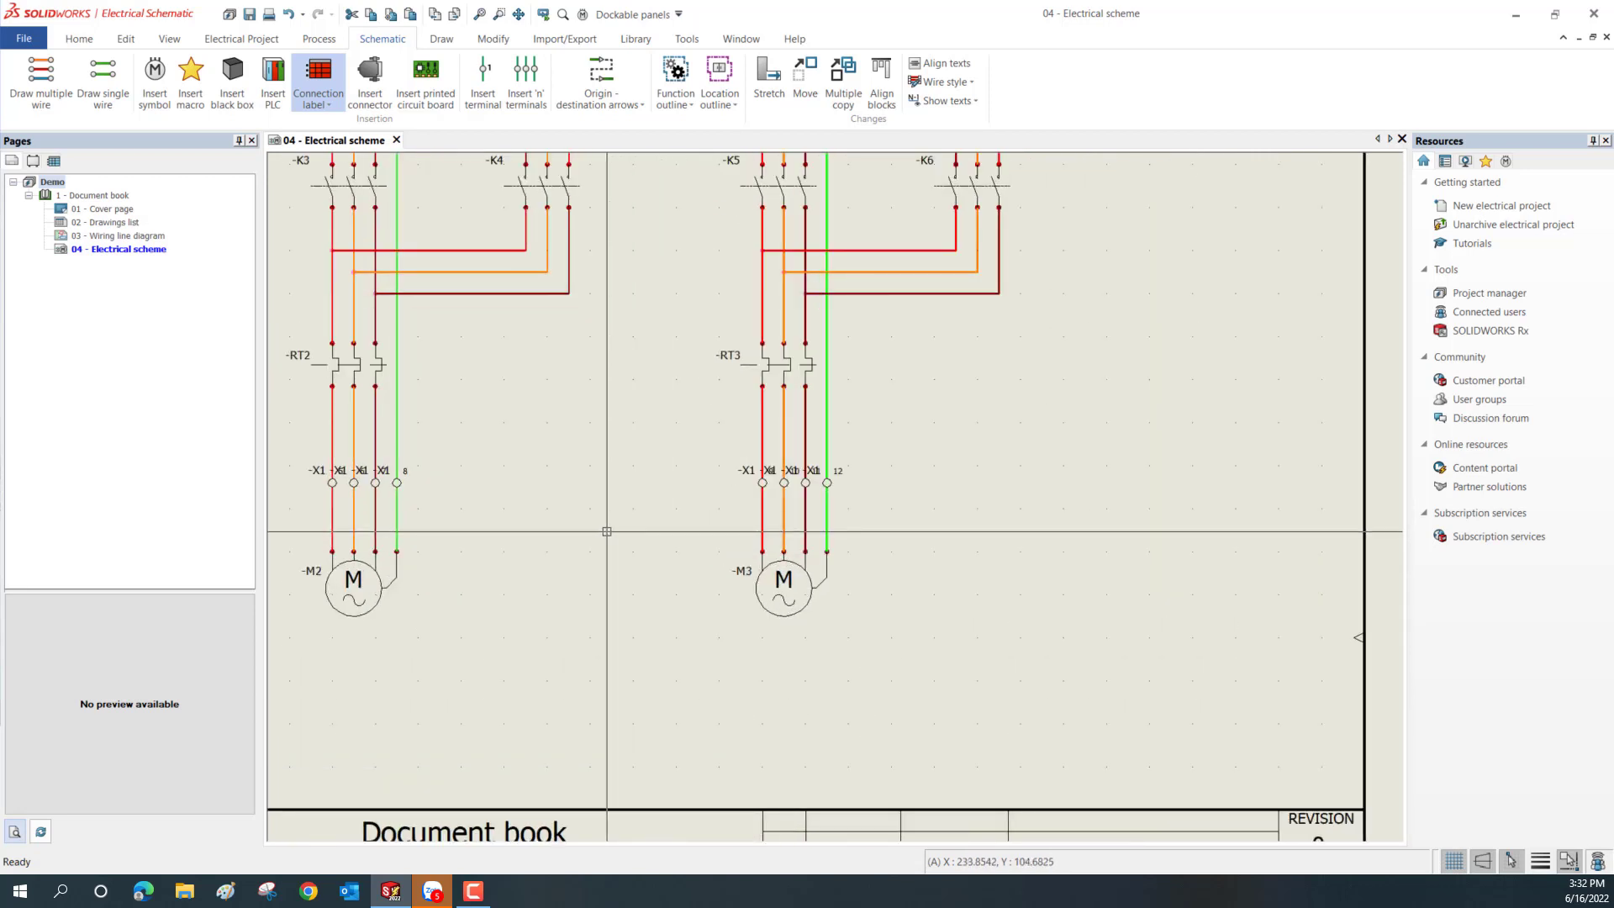
{"action": "middle_click_drag", "start_coordinate": [607, 531], "coordinate": [685, 425]}
{"action": "scroll", "coordinate": [685, 425], "scroll_direction": "up", "scroll_amount": 2}
{"action": "scroll", "coordinate": [666, 365], "scroll_direction": "up", "scroll_amount": 1}
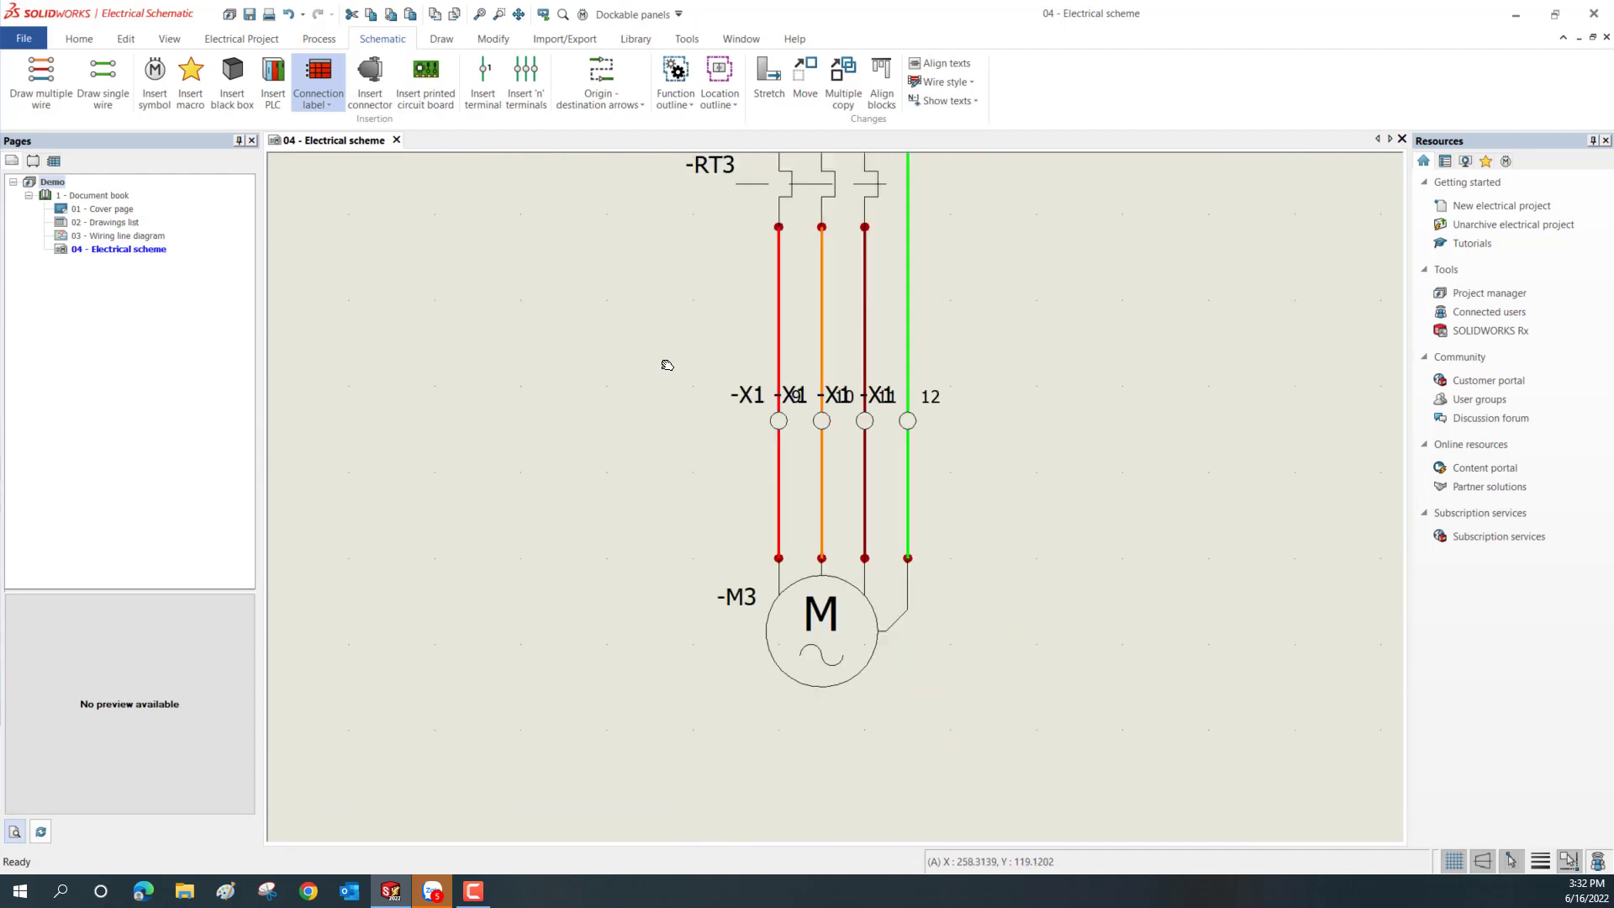
{"action": "scroll", "coordinate": [667, 365], "scroll_direction": "down", "scroll_amount": 1}
{"action": "scroll", "coordinate": [714, 421], "scroll_direction": "down", "scroll_amount": 1}
{"action": "scroll", "coordinate": [866, 509], "scroll_direction": "up", "scroll_amount": 1}
{"action": "scroll", "coordinate": [866, 510], "scroll_direction": "up", "scroll_amount": 1}
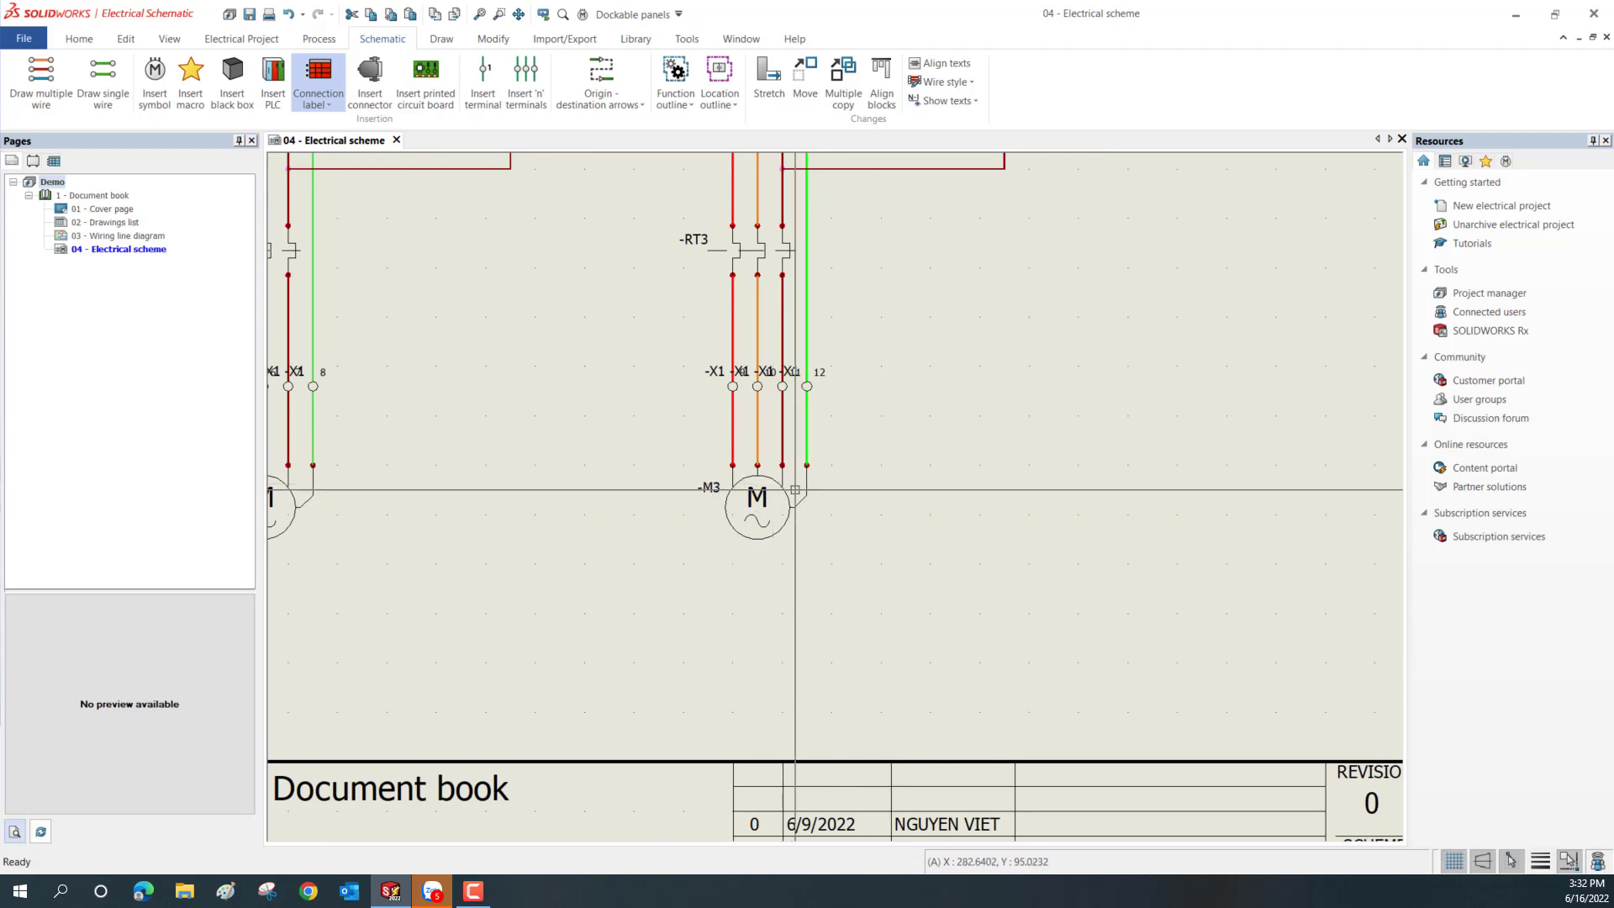
{"action": "scroll", "coordinate": [794, 489], "scroll_direction": "up", "scroll_amount": 1}
{"action": "left_click", "coordinate": [737, 570]}
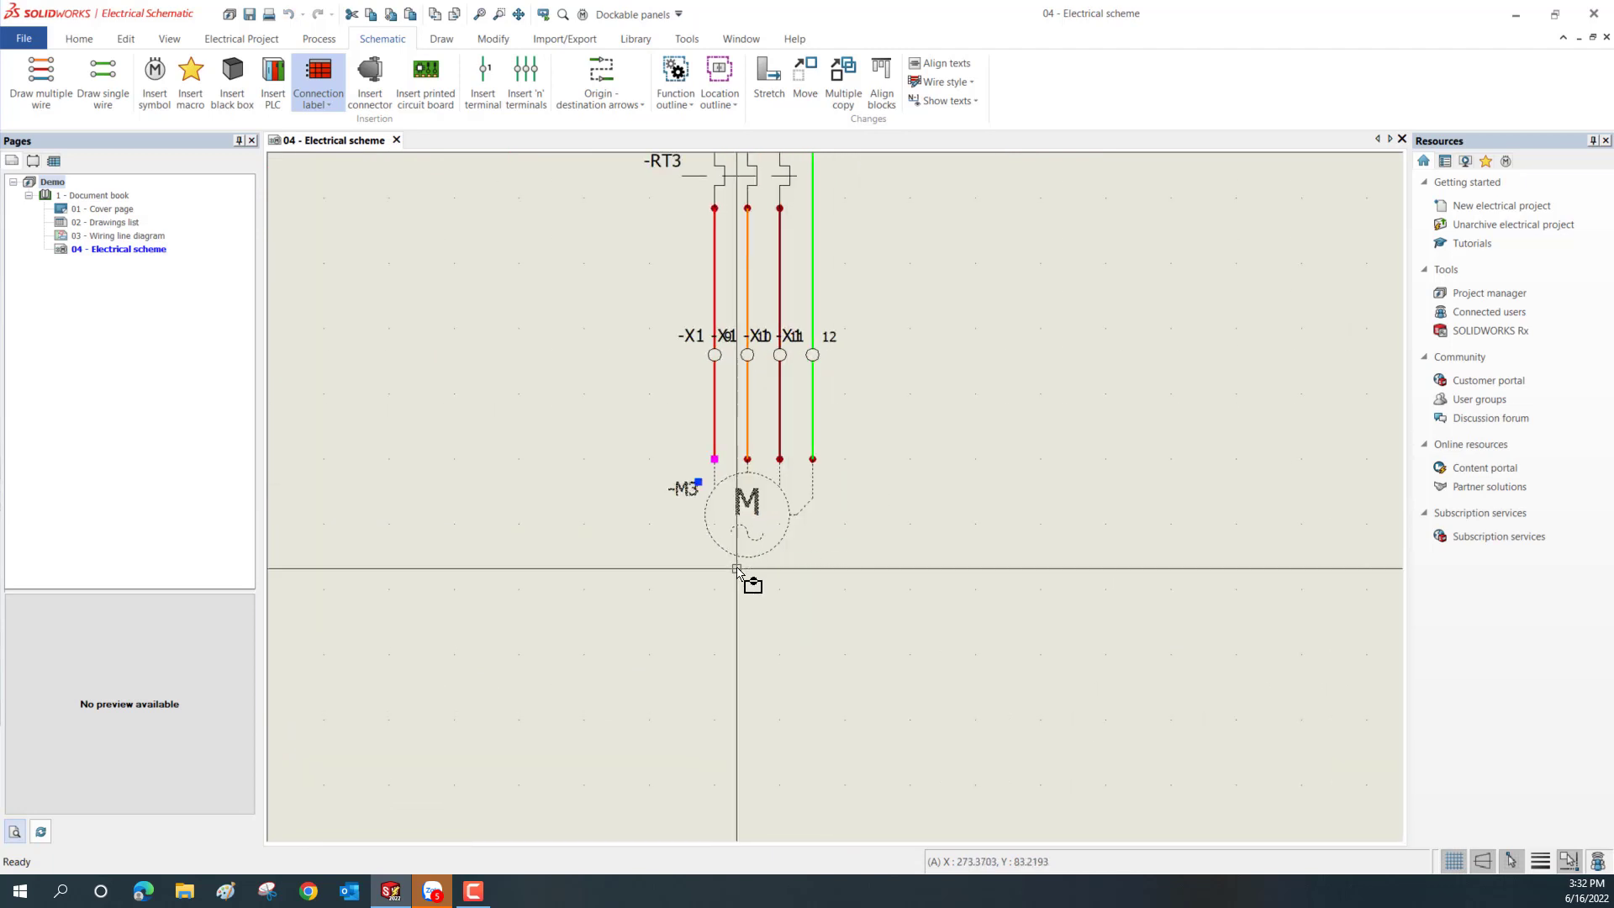
Add motor -M3 to the library as a new symbol and edit its title to TR-EL092T_10.
{"action": "right_click", "coordinate": [742, 505]}
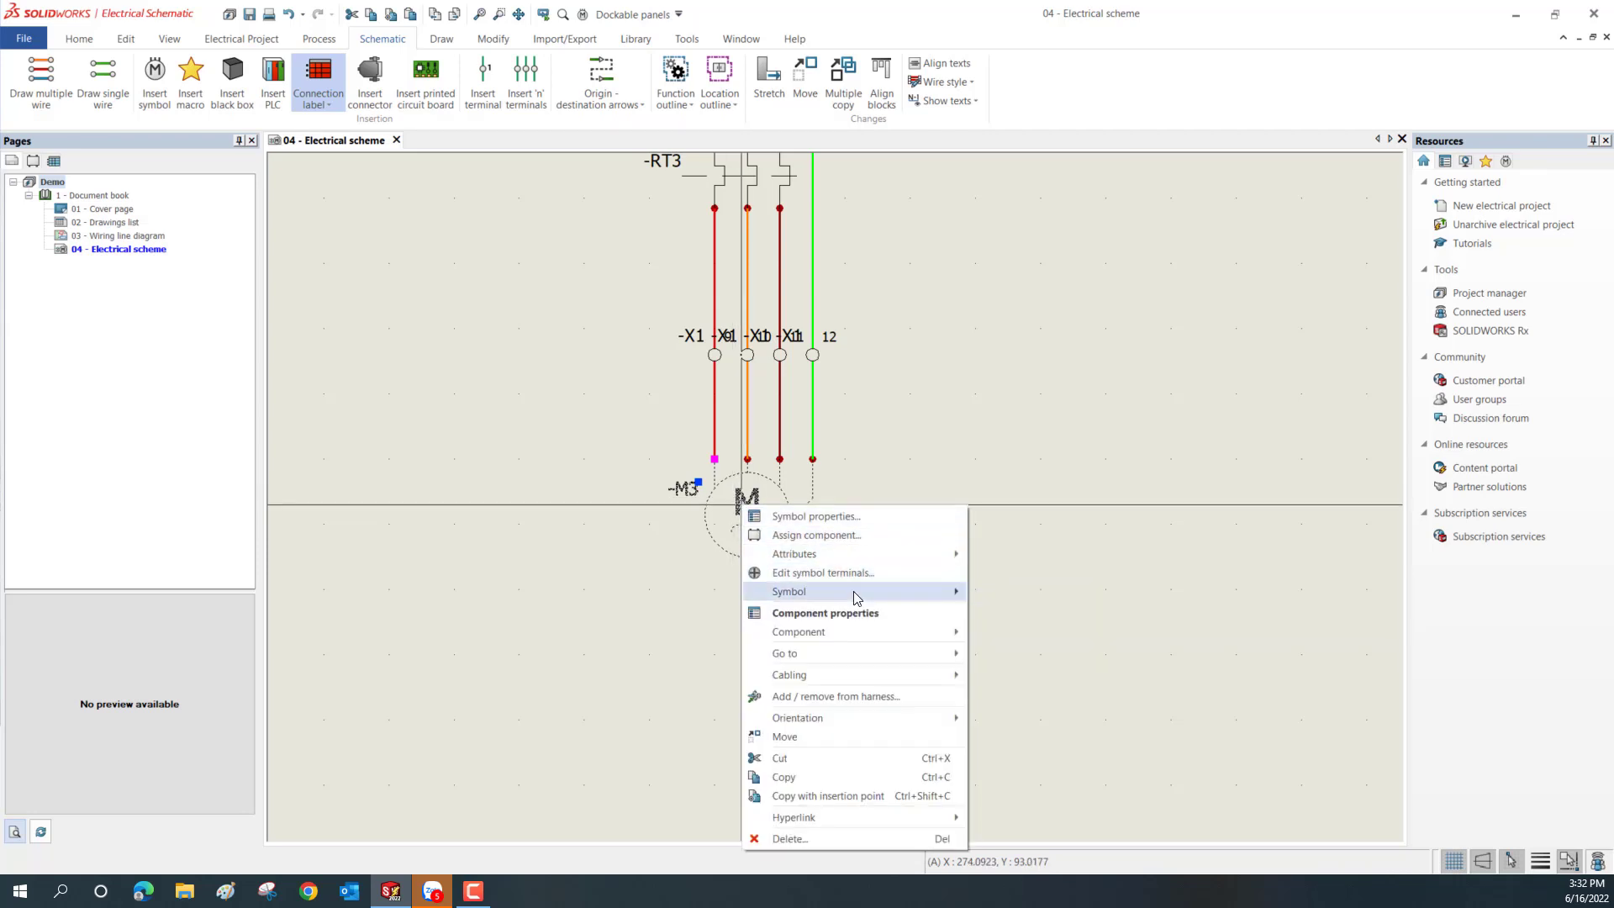
{"action": "mouse_move", "coordinate": [789, 592]}
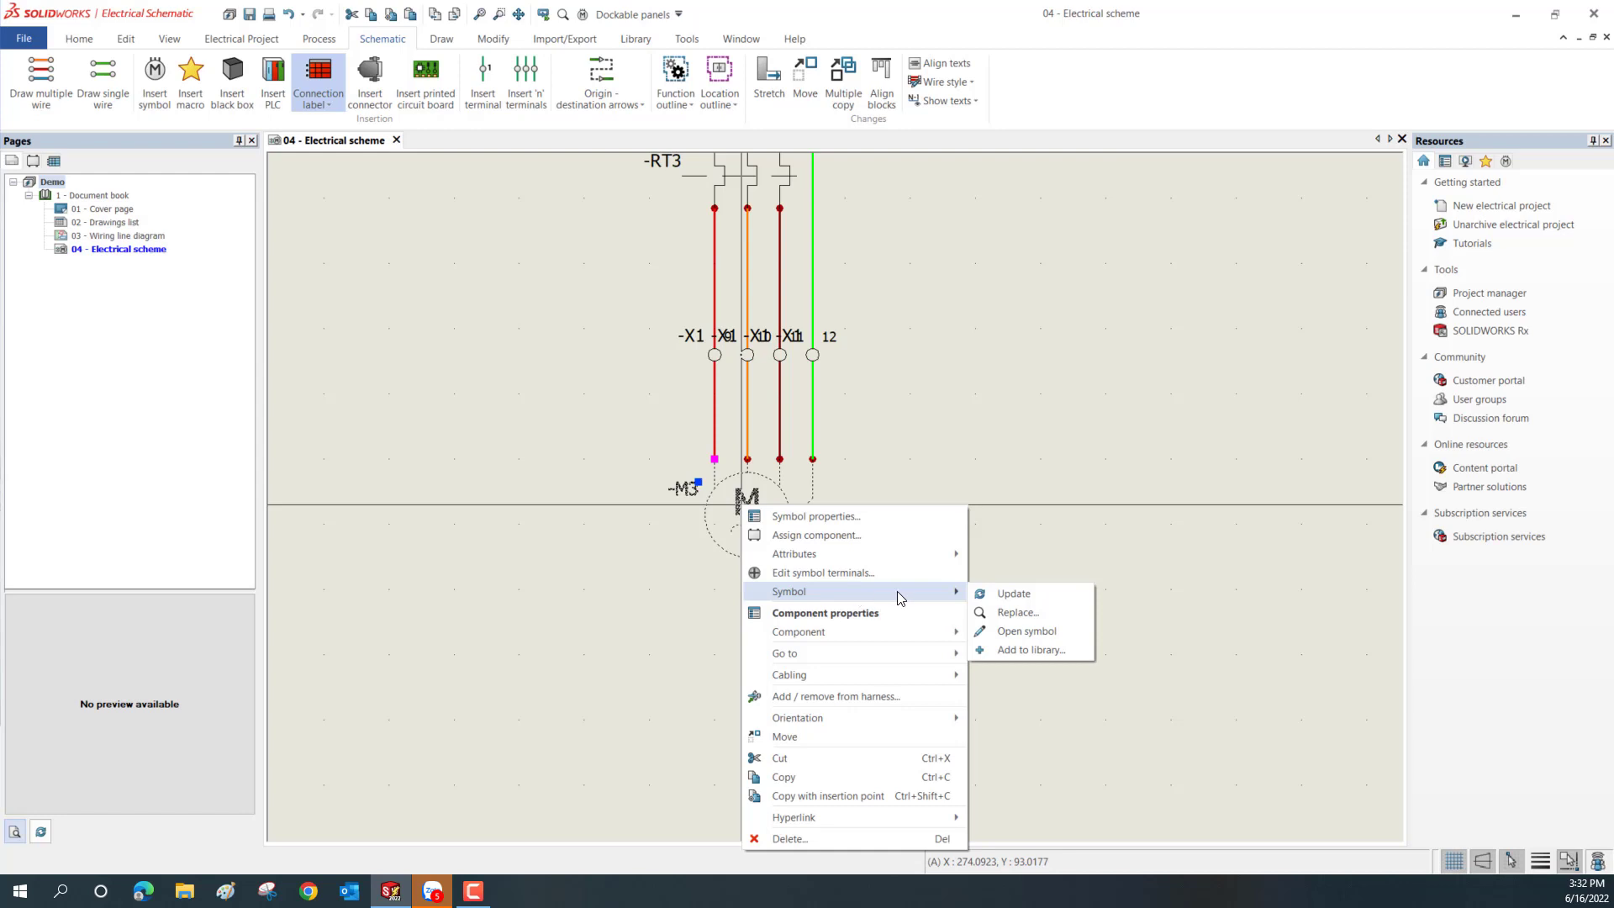
{"action": "left_click", "coordinate": [1023, 652]}
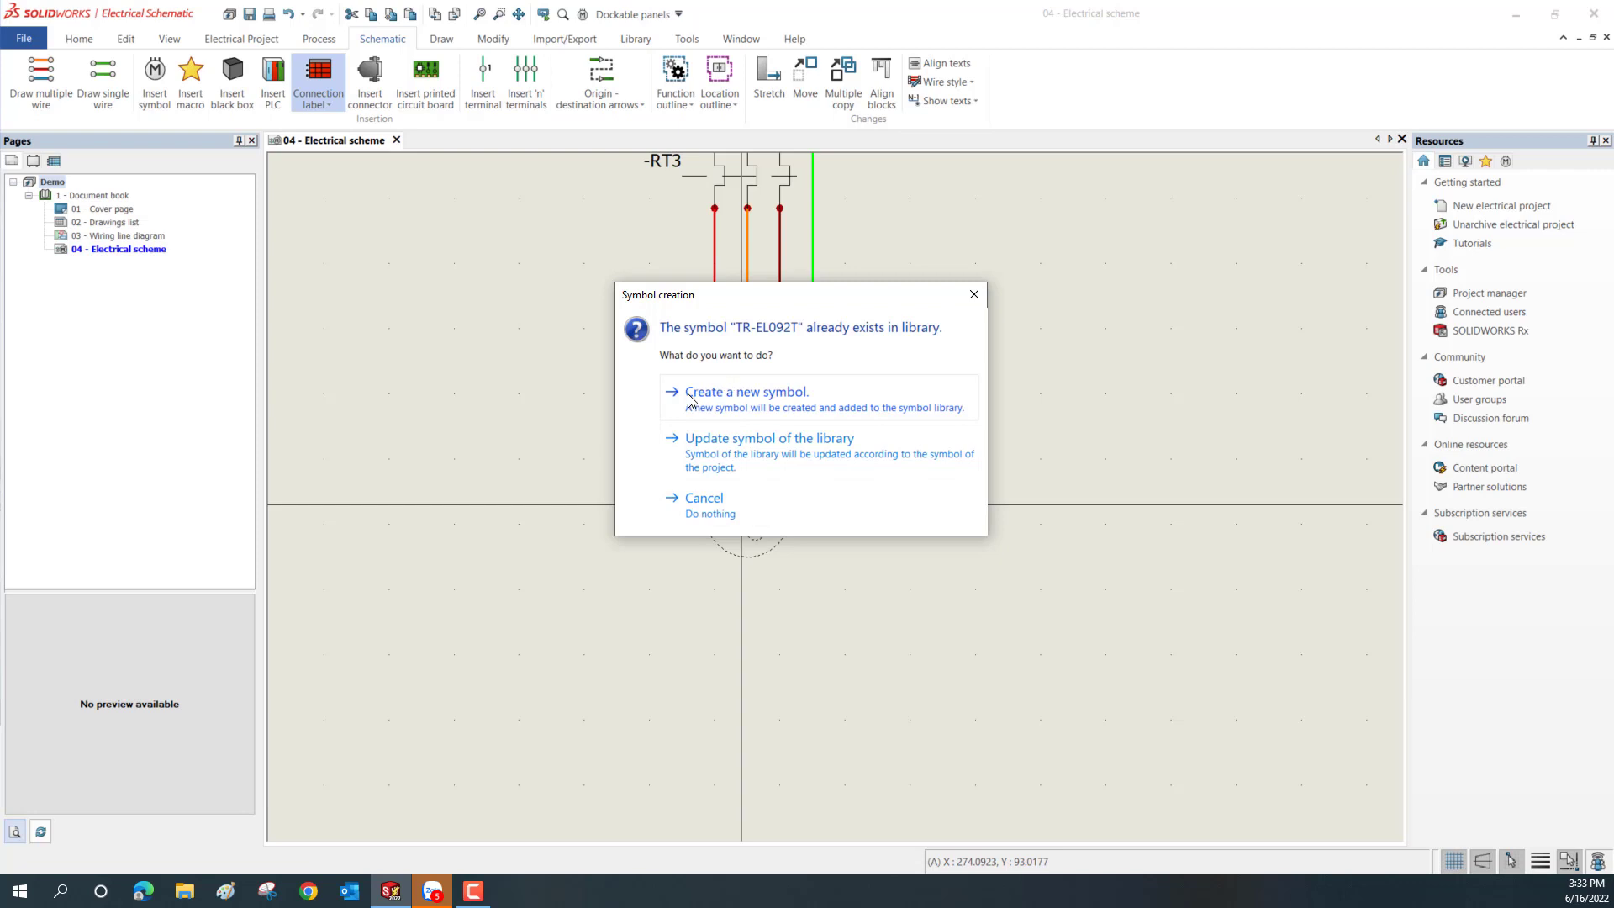
{"action": "left_click", "coordinate": [803, 401]}
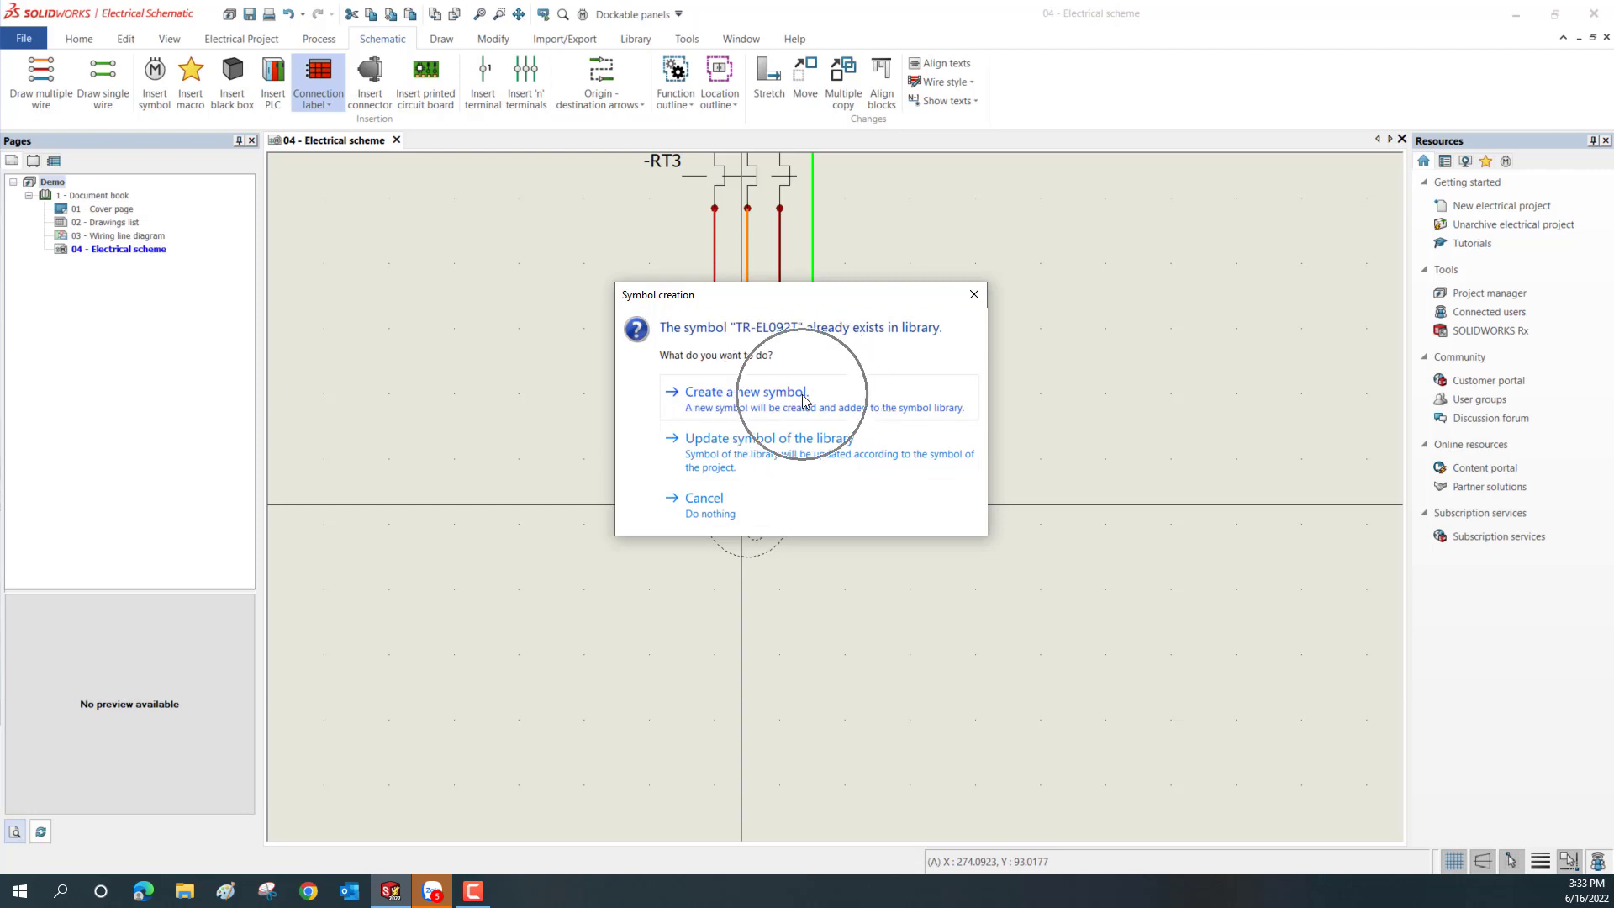
{"action": "left_click", "coordinate": [753, 450]}
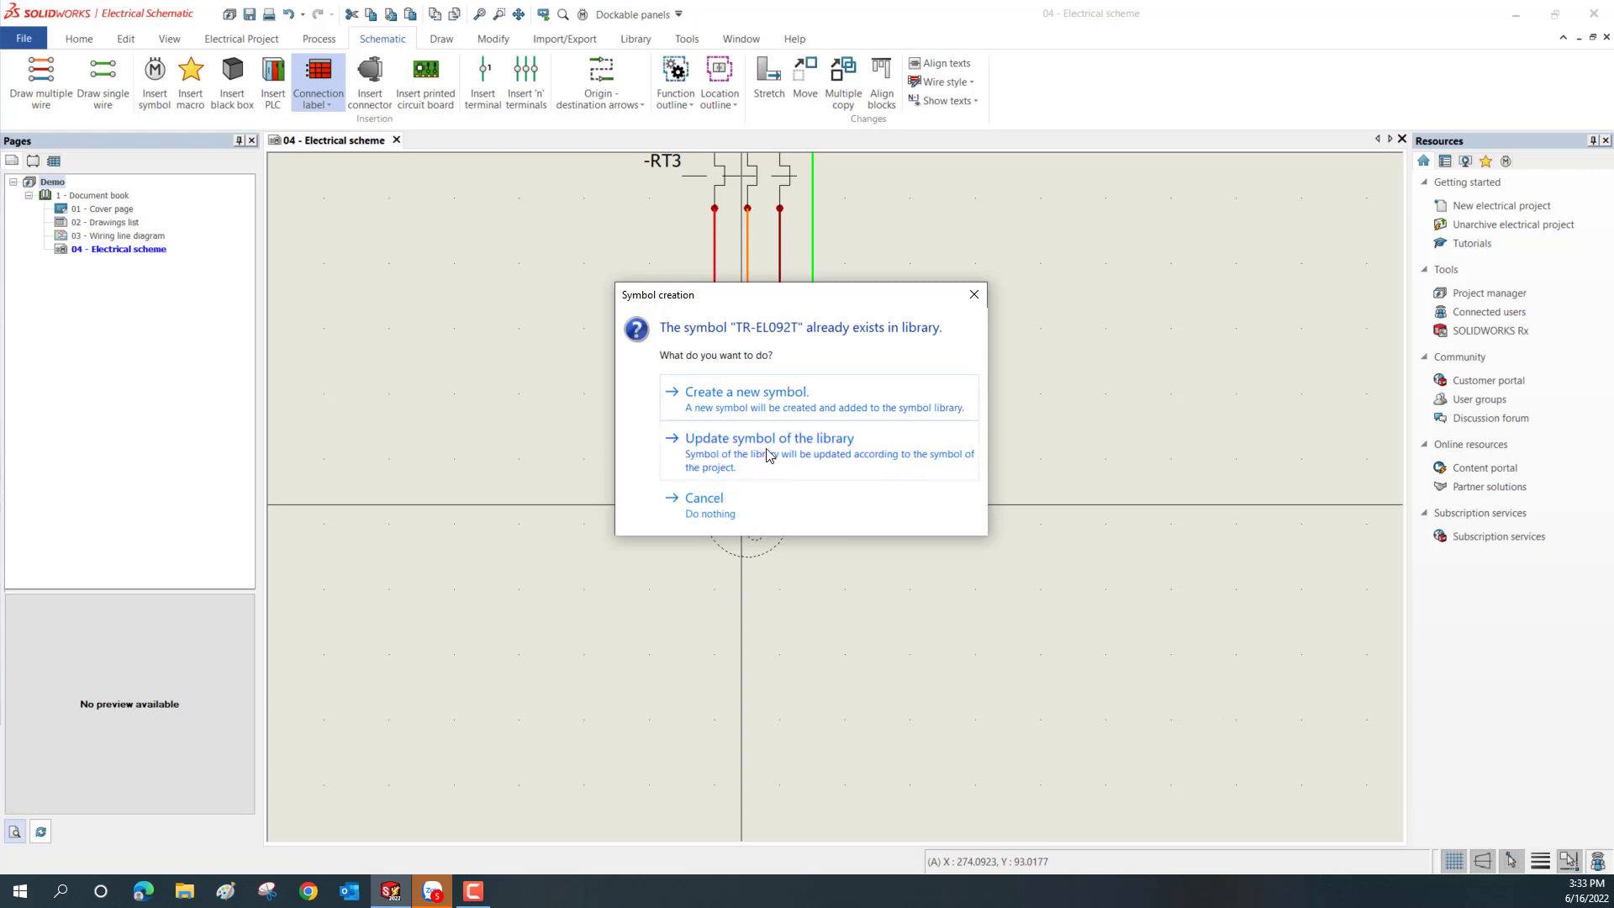
{"action": "left_click", "coordinate": [797, 399]}
{"action": "left_click", "coordinate": [799, 406]}
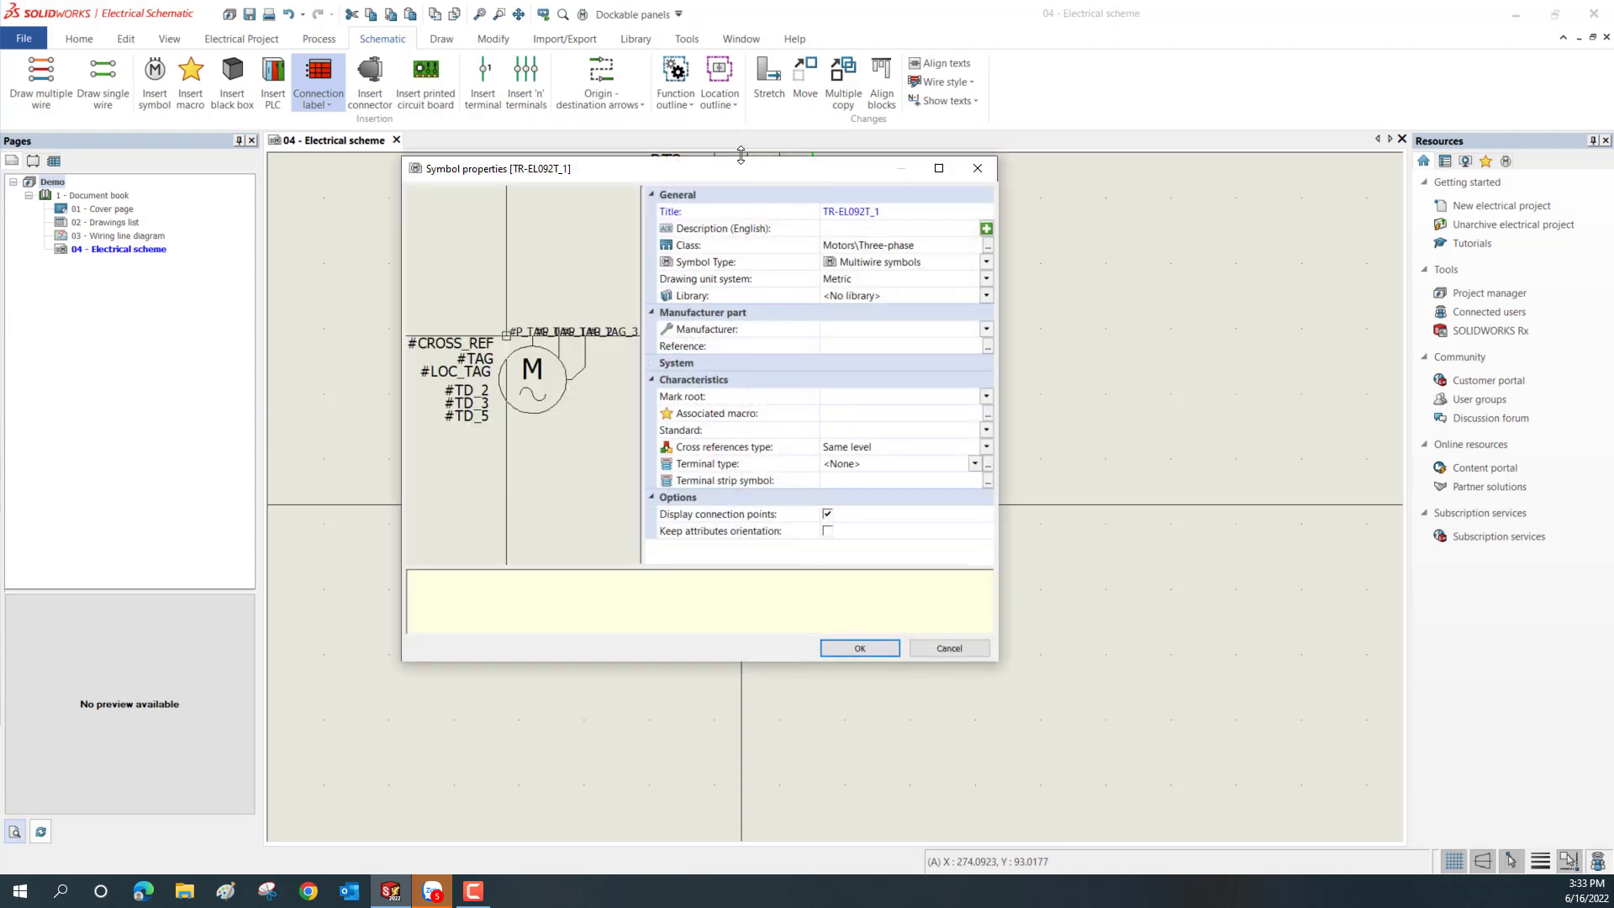
{"action": "mouse_move", "coordinate": [746, 174]}
{"action": "left_mouse_down"}
{"action": "mouse_move", "coordinate": [793, 194]}
{"action": "mouse_move", "coordinate": [753, 191]}
{"action": "left_mouse_up"}
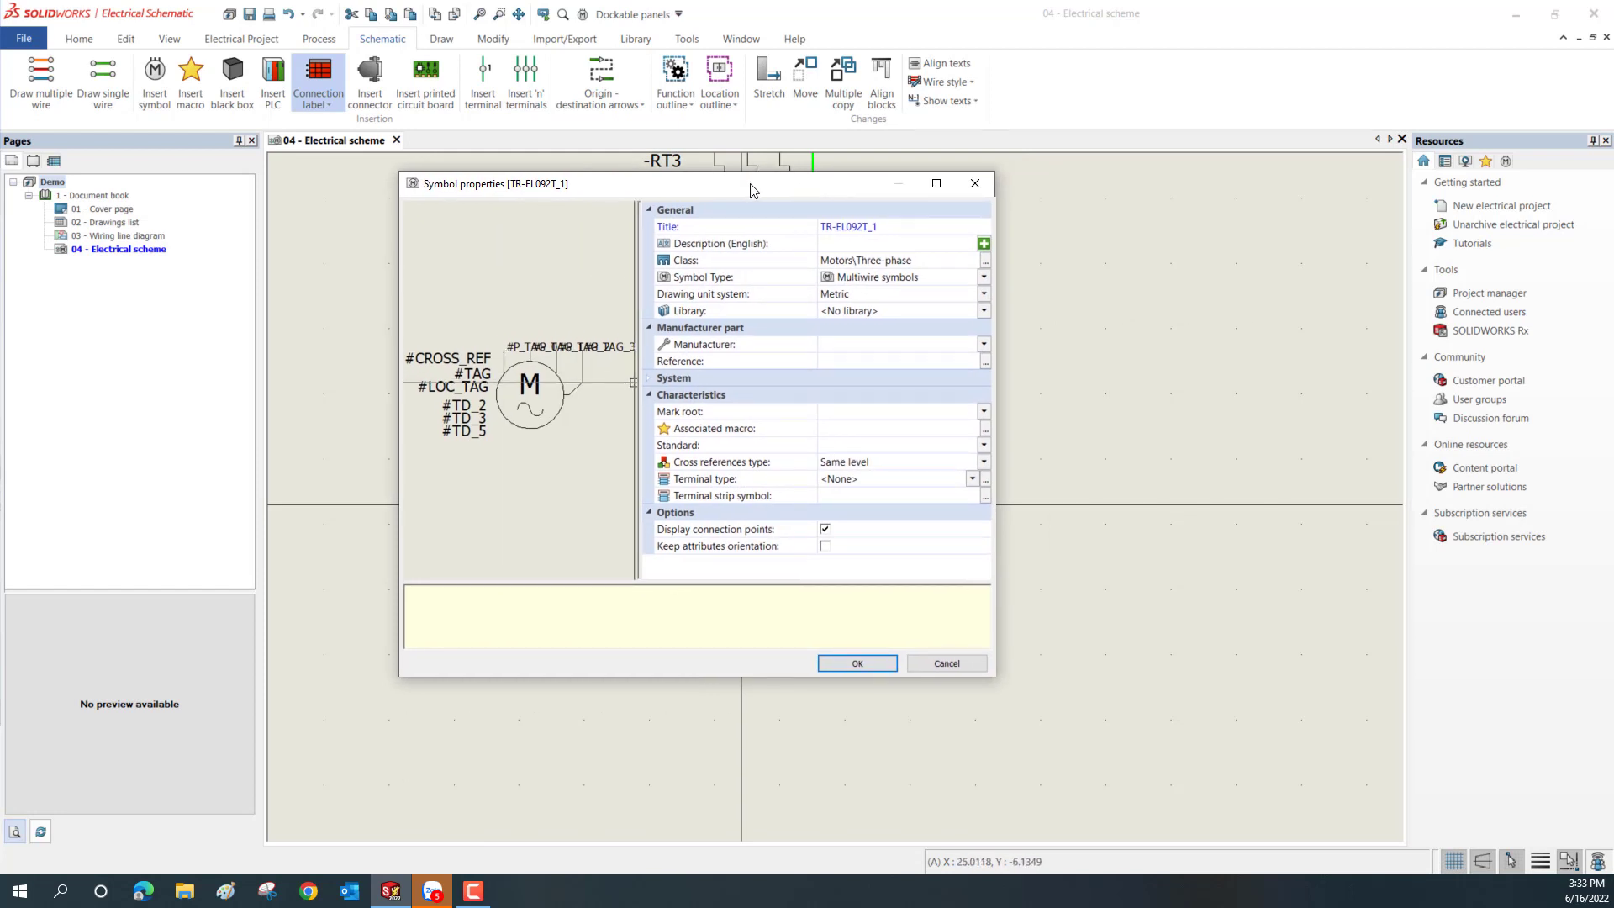
{"action": "left_click", "coordinate": [893, 227]}
{"action": "type", "text": "0"}
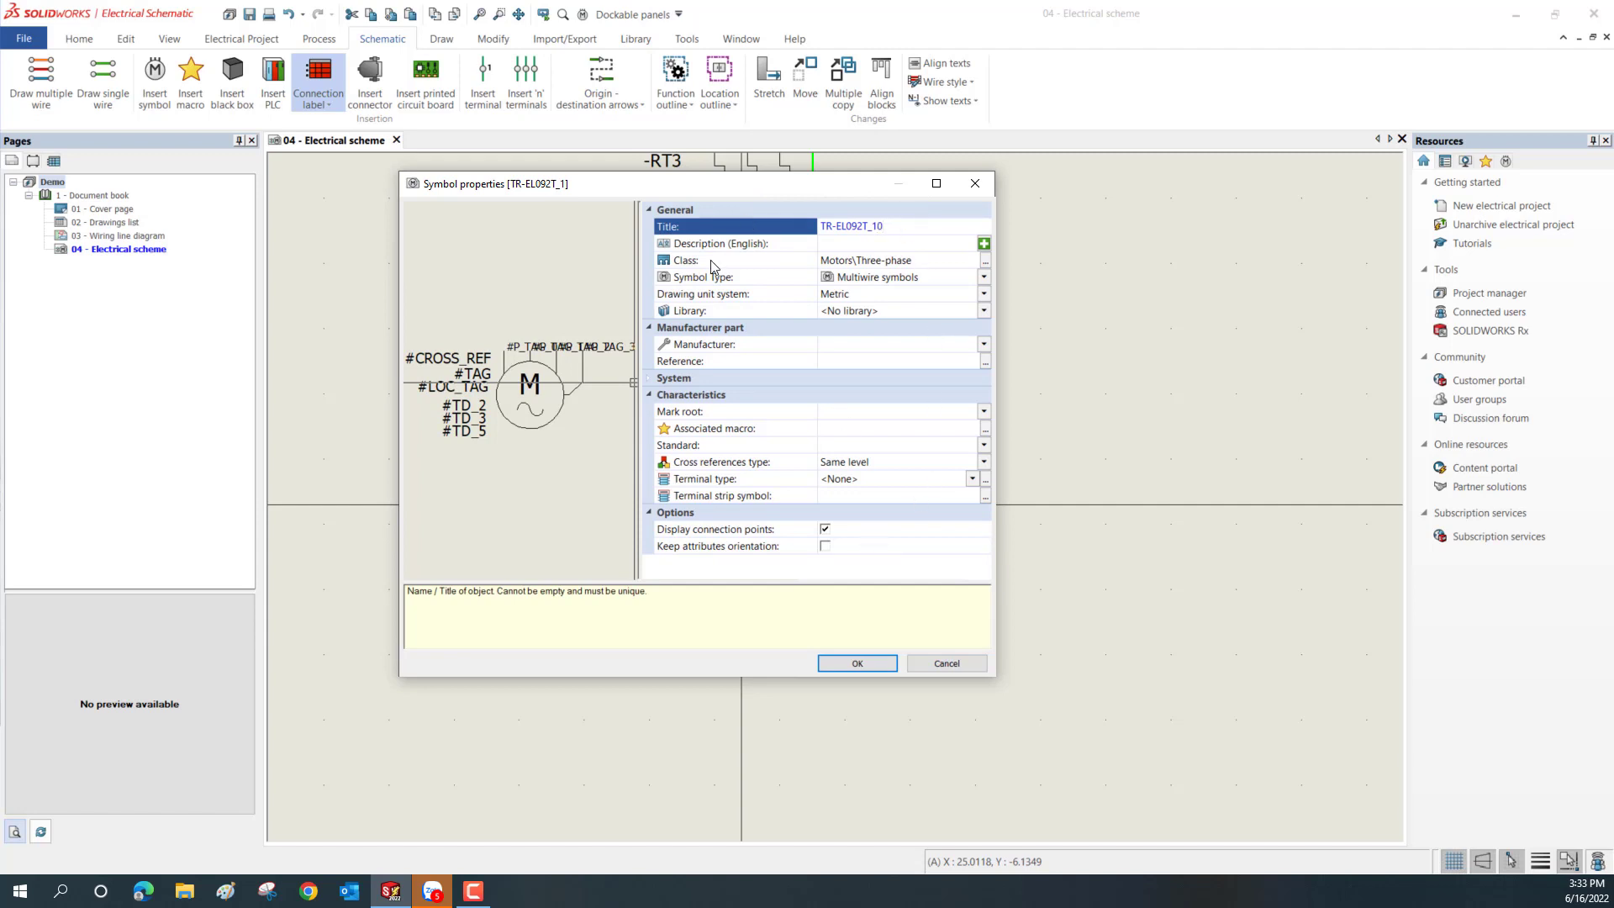
Confirm the TR-EL092T_10 symbol properties and zoom around its motor drawing in the editor.
{"action": "left_click", "coordinate": [856, 664]}
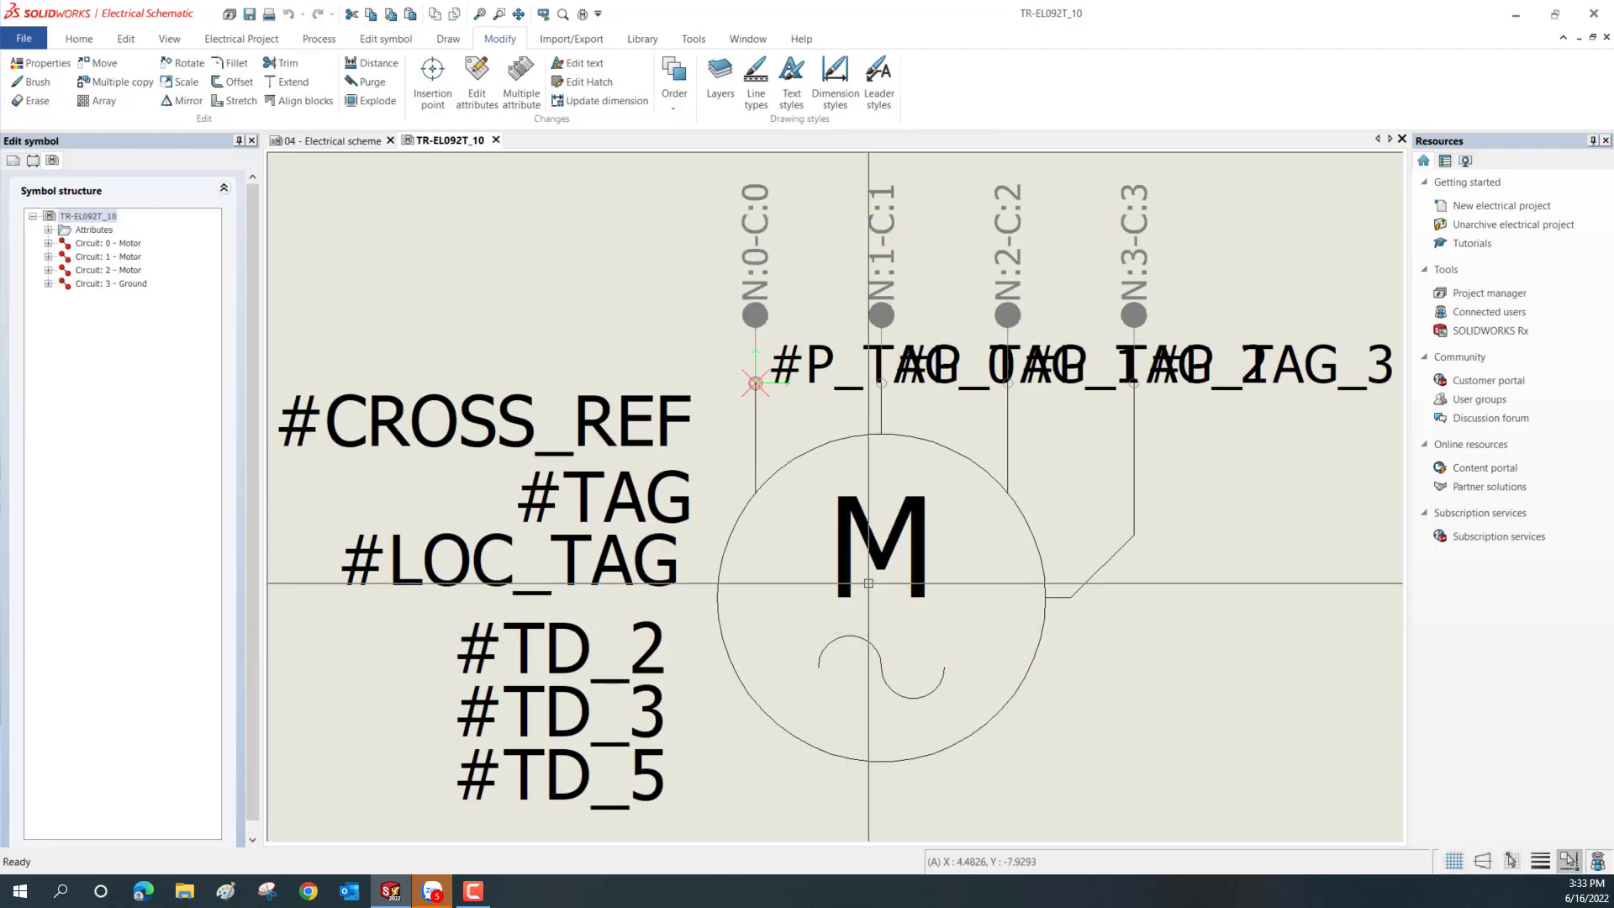
{"action": "scroll", "coordinate": [866, 529], "scroll_direction": "down", "scroll_amount": 2}
{"action": "middle_click_drag", "start_coordinate": [893, 574], "coordinate": [813, 481]}
{"action": "scroll", "coordinate": [840, 463], "scroll_direction": "down", "scroll_amount": 2}
{"action": "scroll", "coordinate": [858, 447], "scroll_direction": "down", "scroll_amount": 2}
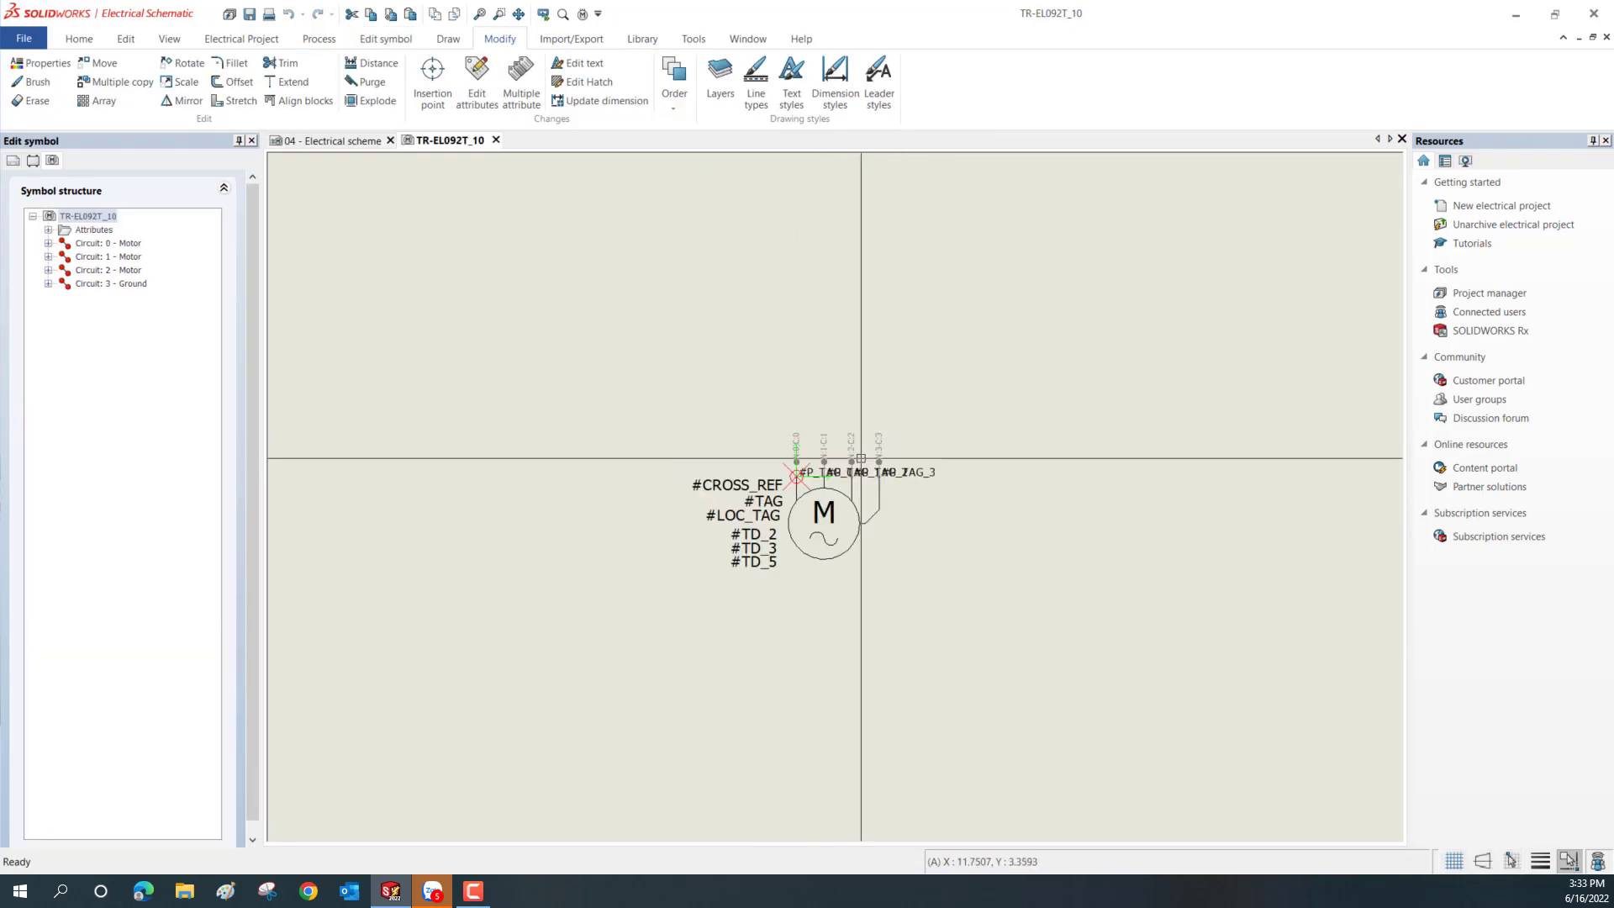
{"action": "scroll", "coordinate": [761, 493], "scroll_direction": "up", "scroll_amount": 3}
{"action": "scroll", "coordinate": [762, 493], "scroll_direction": "down", "scroll_amount": 2}
{"action": "scroll", "coordinate": [762, 493], "scroll_direction": "down", "scroll_amount": 1}
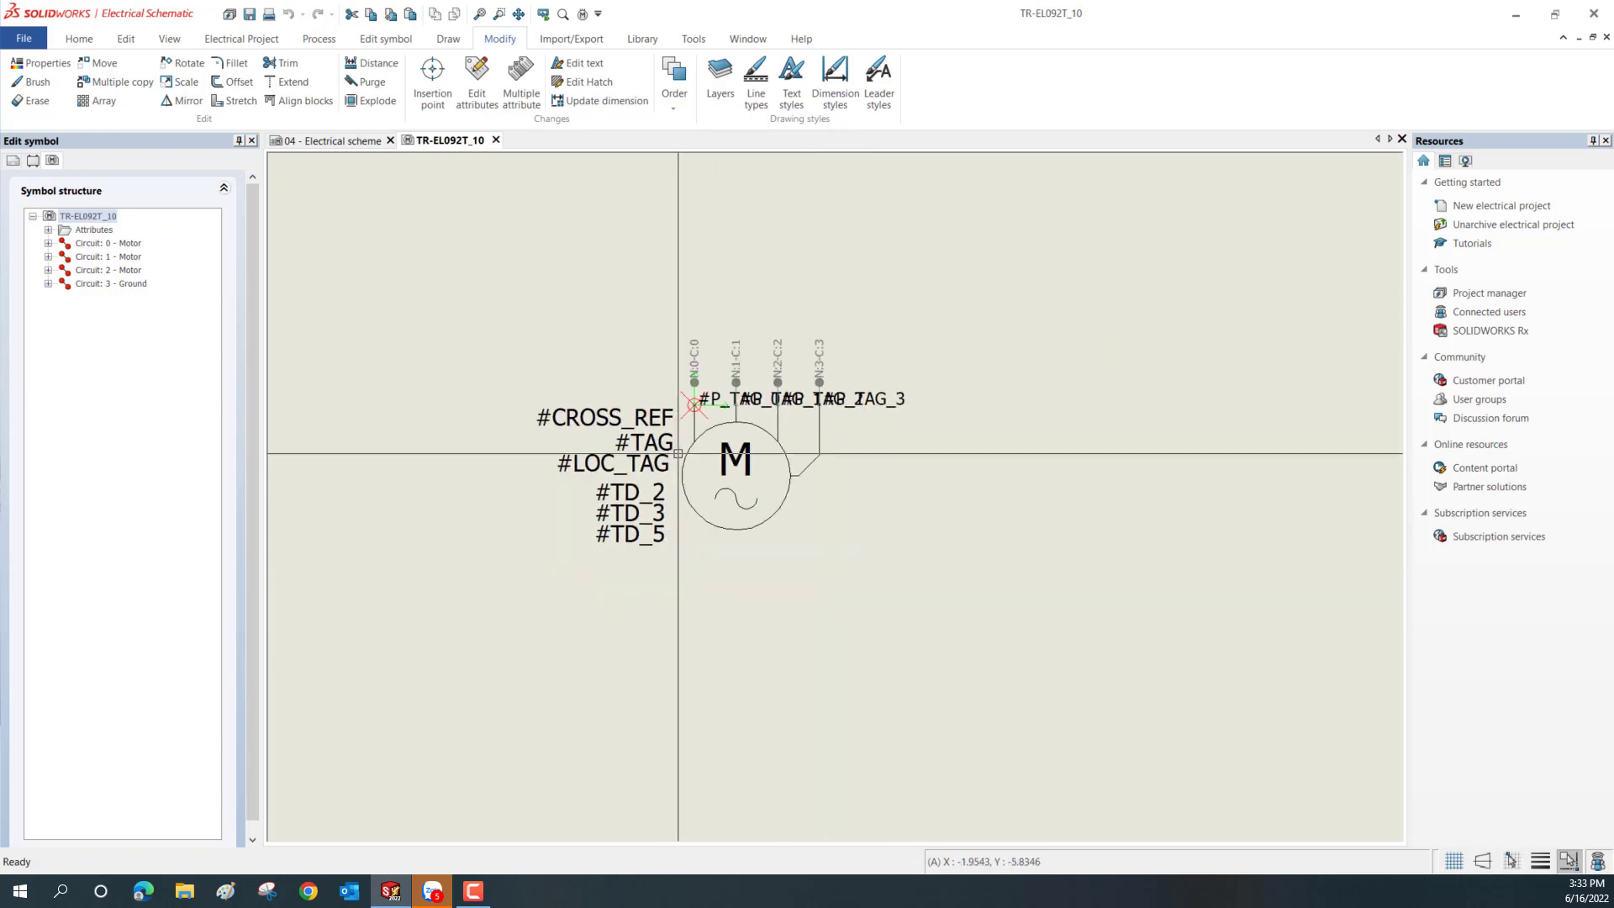
{"action": "scroll", "coordinate": [762, 493], "scroll_direction": "up", "scroll_amount": 2}
{"action": "scroll", "coordinate": [761, 496], "scroll_direction": "up", "scroll_amount": 2}
{"action": "scroll", "coordinate": [761, 496], "scroll_direction": "up", "scroll_amount": 1}
Pan and zoom over the motor symbol, then close the TR-EL092T_10 editor.
{"action": "middle_click_drag", "start_coordinate": [684, 362], "coordinate": [826, 443]}
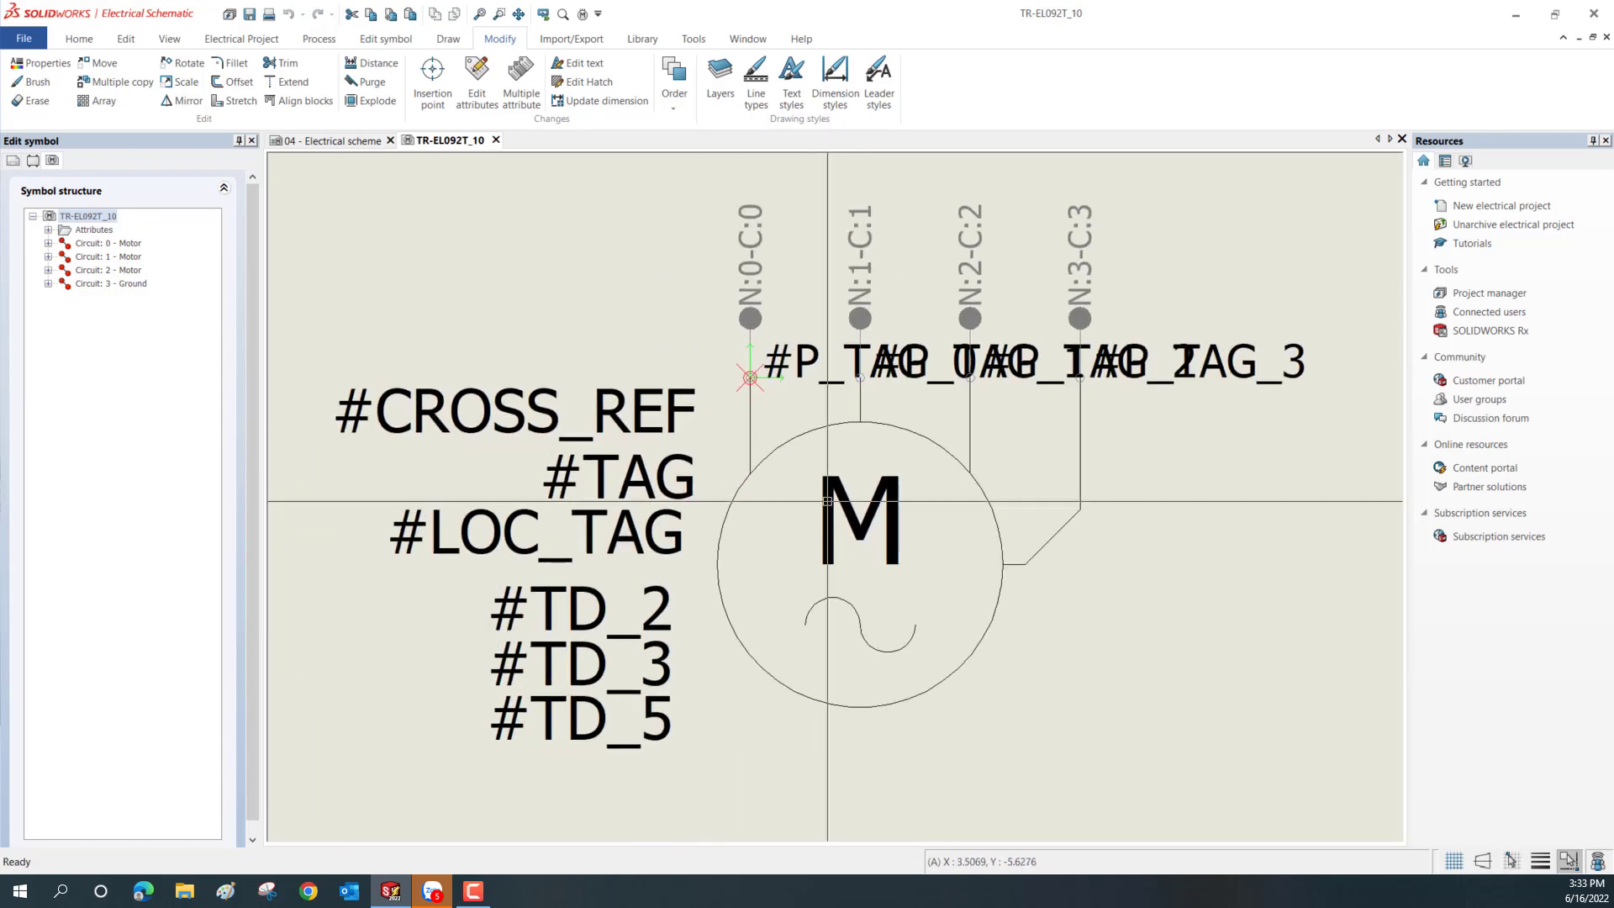
{"action": "scroll", "coordinate": [826, 443], "scroll_direction": "down", "scroll_amount": 2}
{"action": "scroll", "coordinate": [947, 338], "scroll_direction": "down", "scroll_amount": 1}
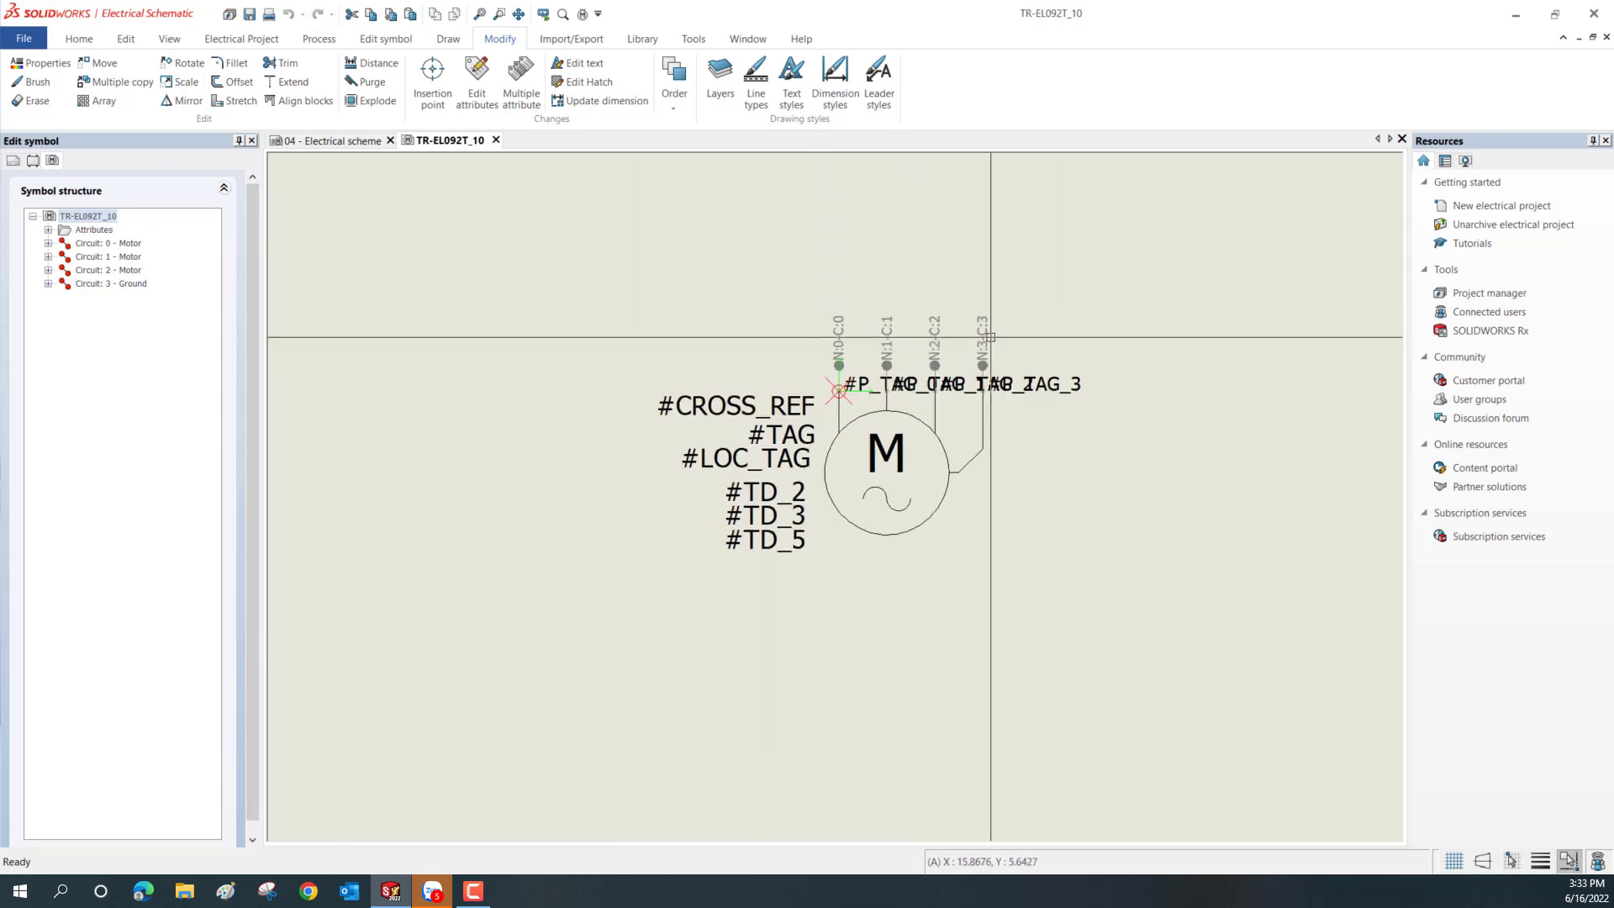
{"action": "scroll", "coordinate": [947, 339], "scroll_direction": "down", "scroll_amount": 1}
{"action": "scroll", "coordinate": [912, 420], "scroll_direction": "up", "scroll_amount": 1}
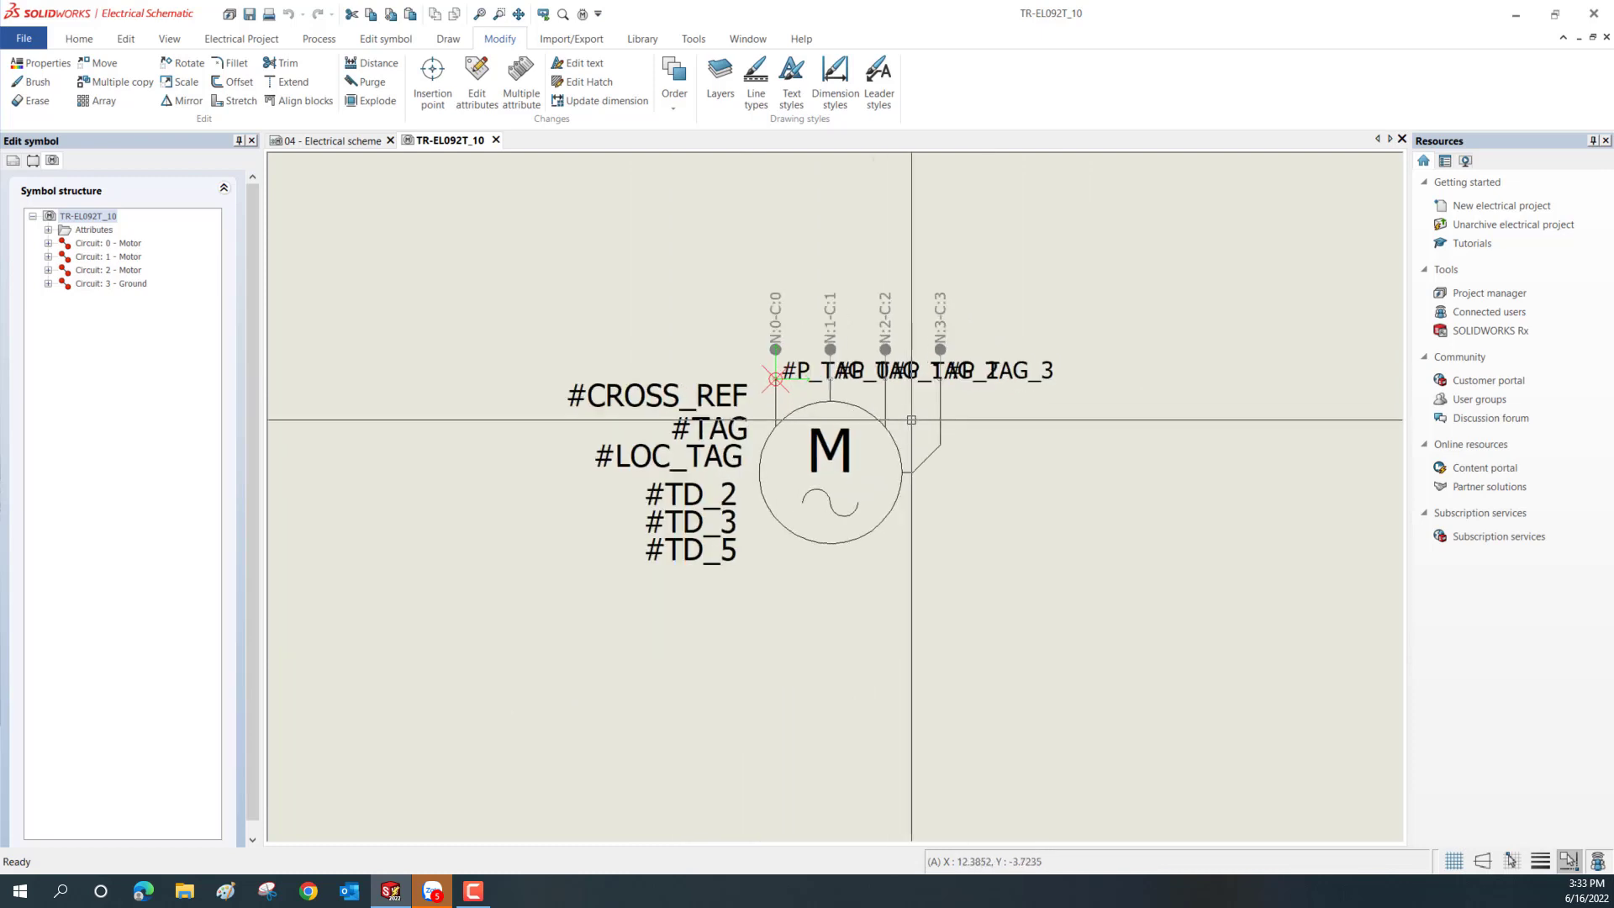
{"action": "left_click", "coordinate": [496, 142]}
Start a symbol insertion and cancel it with Esc.
{"action": "scroll", "coordinate": [813, 511], "scroll_direction": "down", "scroll_amount": 1}
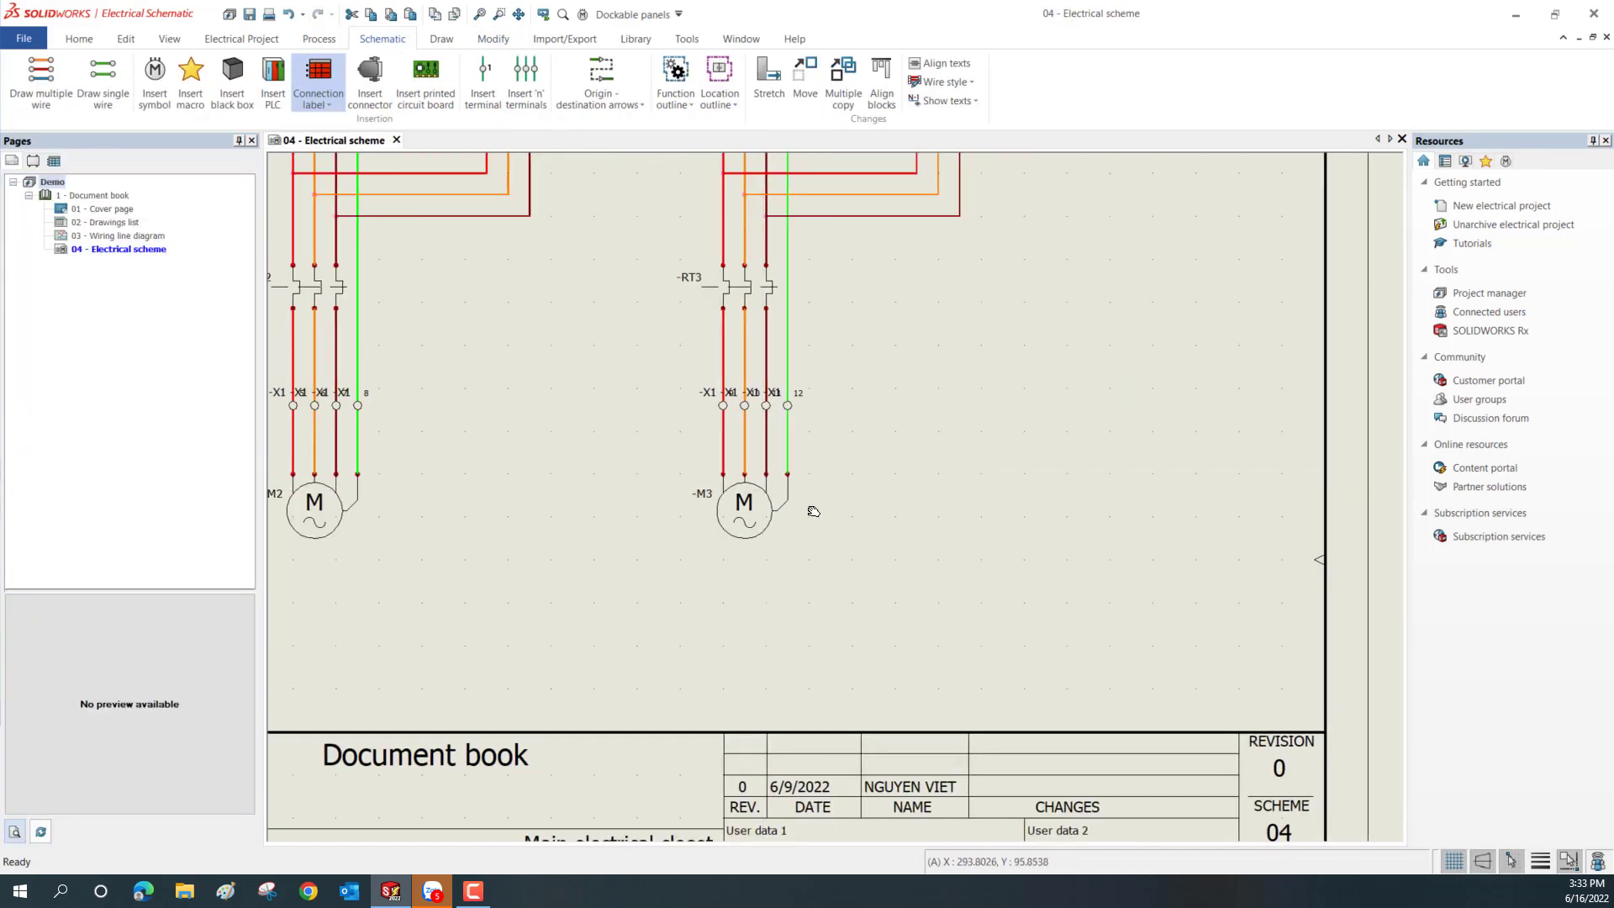
{"action": "scroll", "coordinate": [800, 562], "scroll_direction": "up", "scroll_amount": 1}
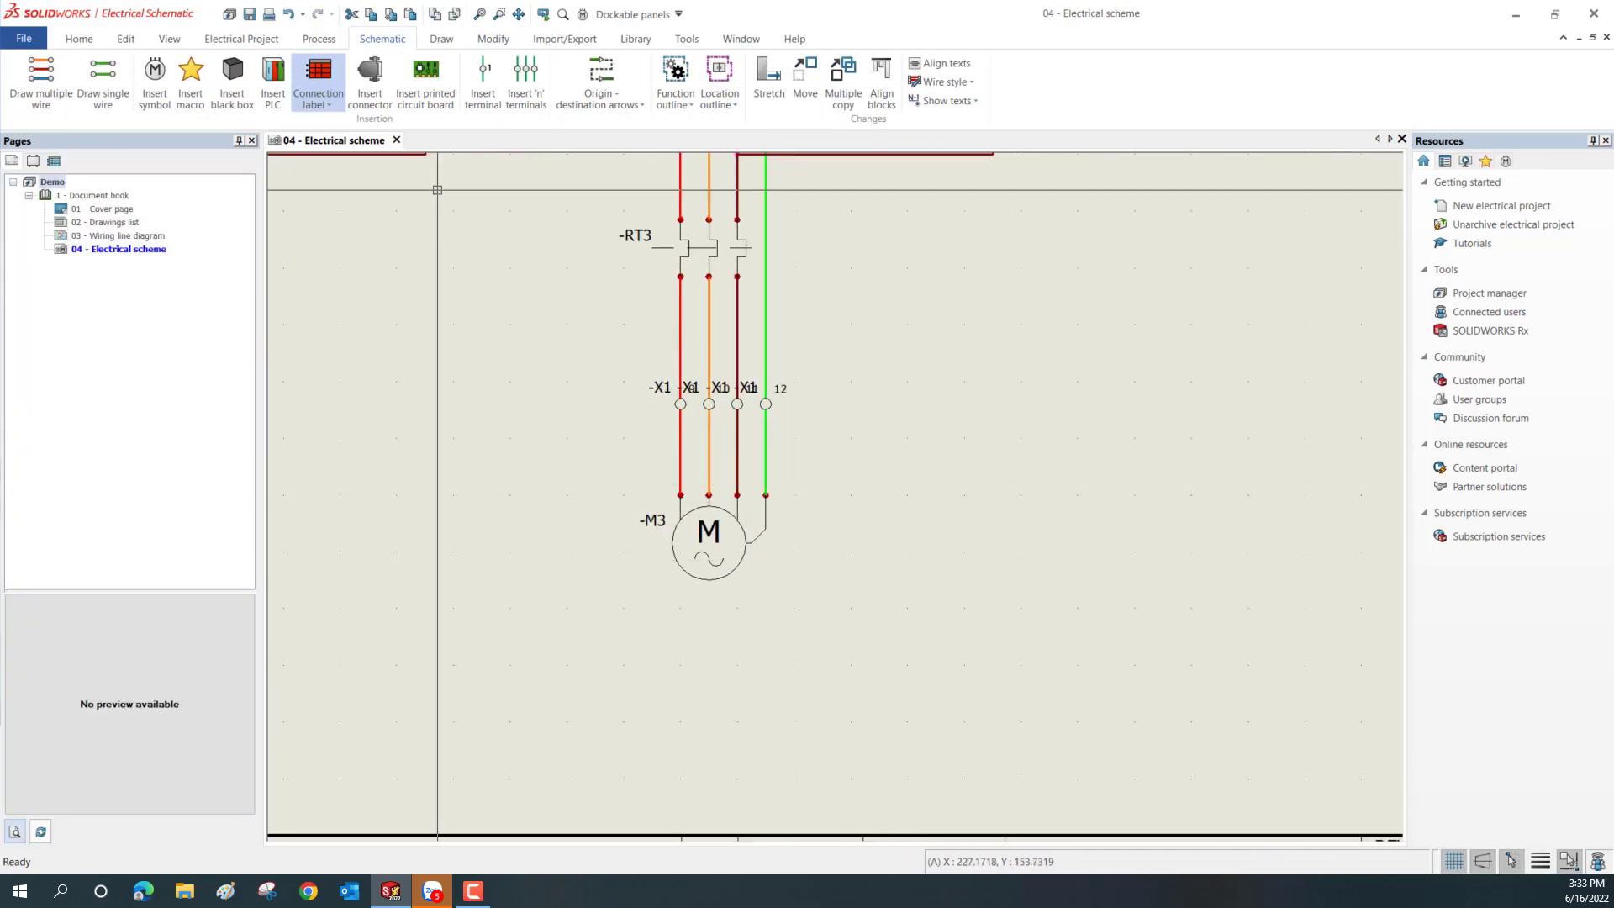
{"action": "left_click", "coordinate": [155, 77]}
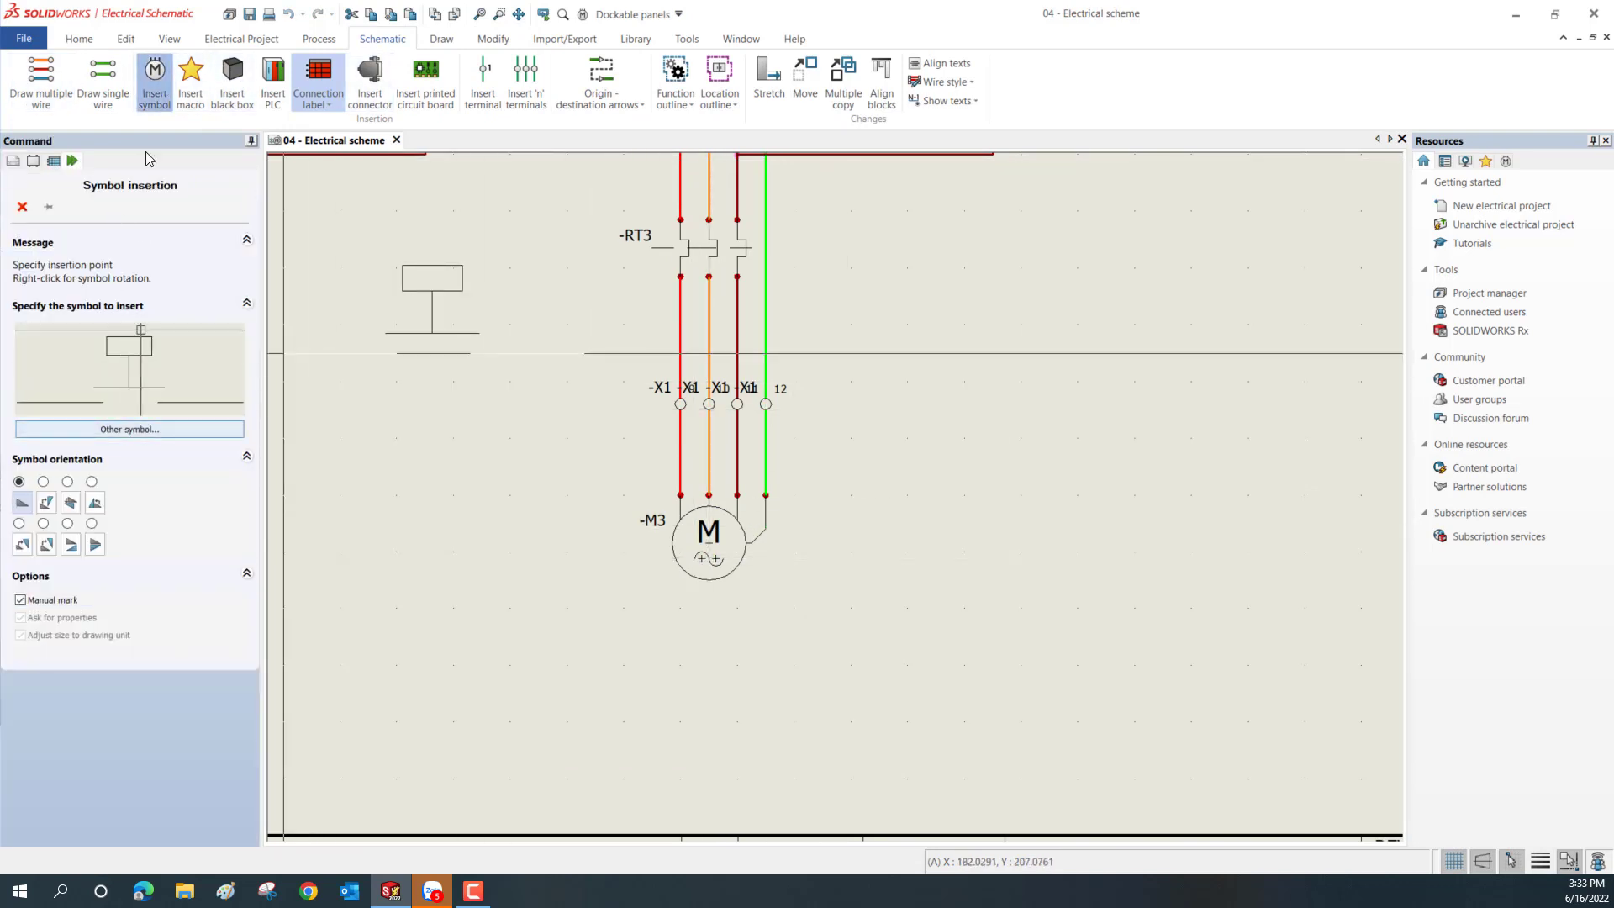
{"action": "key", "text": "Escape"}
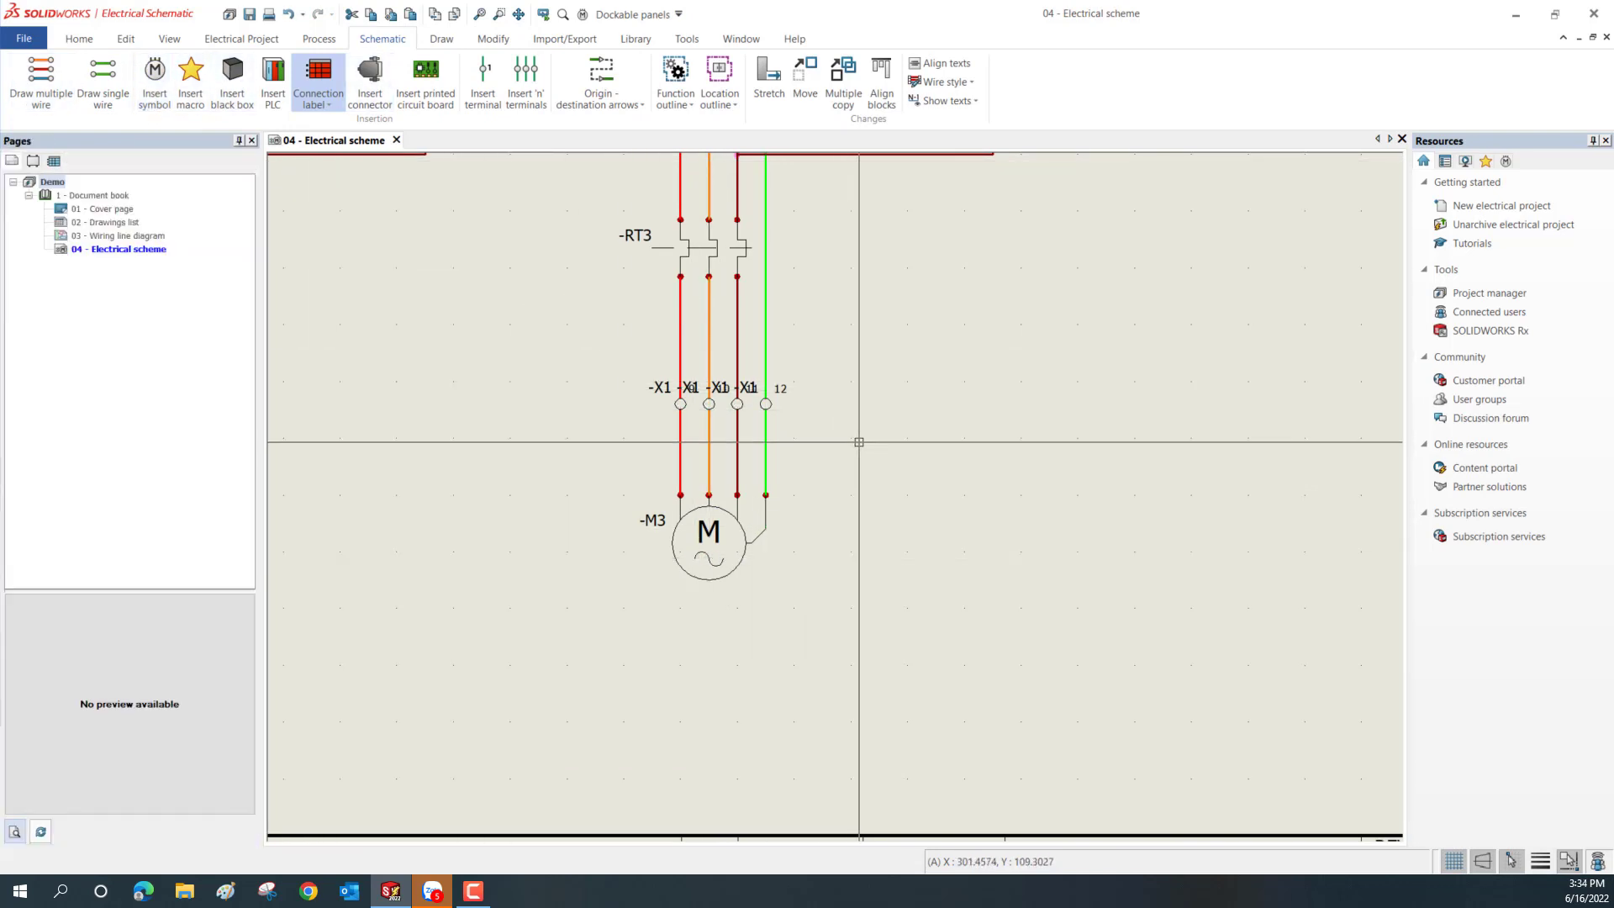
Zoom out and pan to view the whole scheme with motors -M1, -M2, -M3 and S1.
{"action": "scroll", "coordinate": [858, 442], "scroll_direction": "down", "scroll_amount": 3}
{"action": "scroll", "coordinate": [832, 420], "scroll_direction": "up", "scroll_amount": 3}
{"action": "scroll", "coordinate": [832, 421], "scroll_direction": "down", "scroll_amount": 3}
{"action": "scroll", "coordinate": [914, 461], "scroll_direction": "down", "scroll_amount": 1}
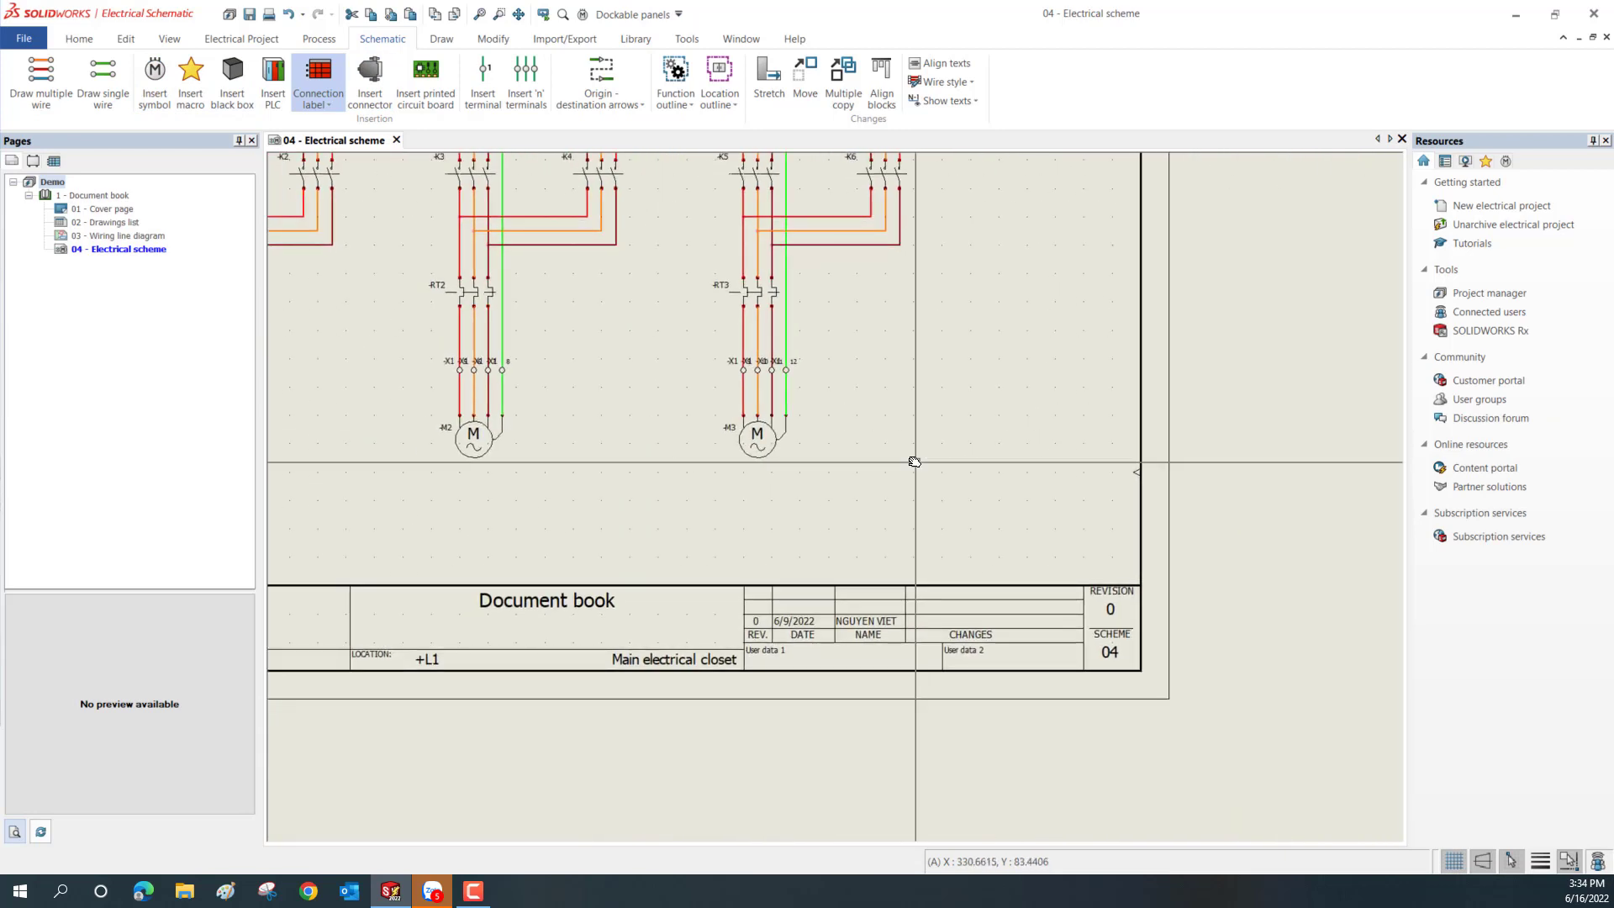
{"action": "scroll", "coordinate": [914, 461], "scroll_direction": "down", "scroll_amount": 1}
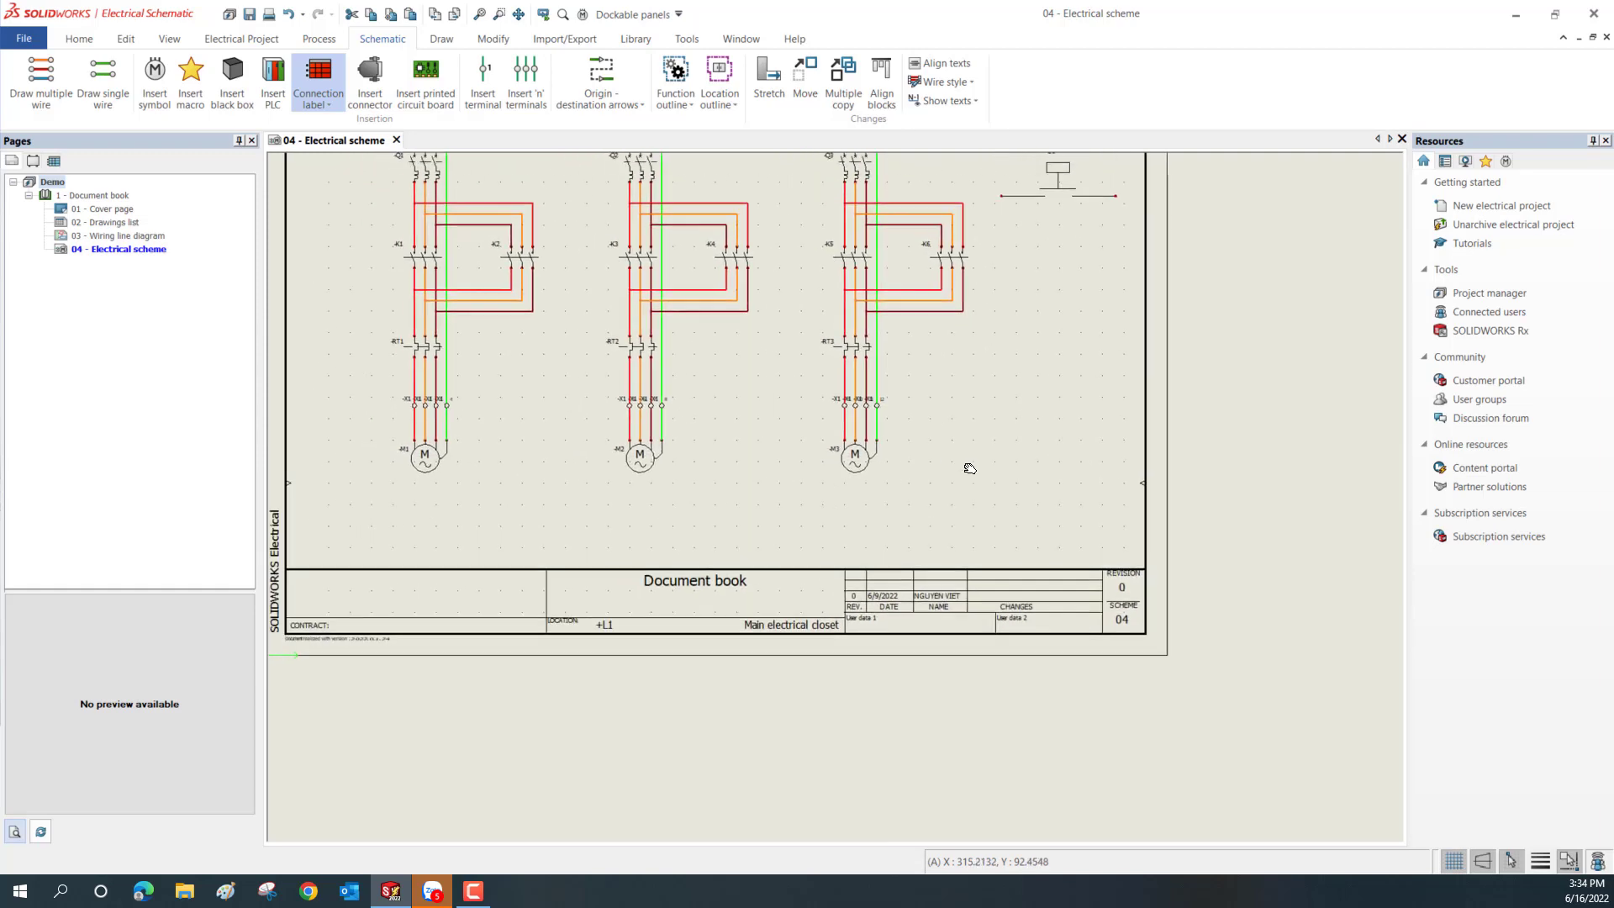
{"action": "middle_click_drag", "start_coordinate": [970, 469], "coordinate": [1001, 553]}
{"action": "scroll", "coordinate": [1003, 479], "scroll_direction": "down", "scroll_amount": 1}
{"action": "scroll", "coordinate": [1003, 479], "scroll_direction": "up", "scroll_amount": 1}
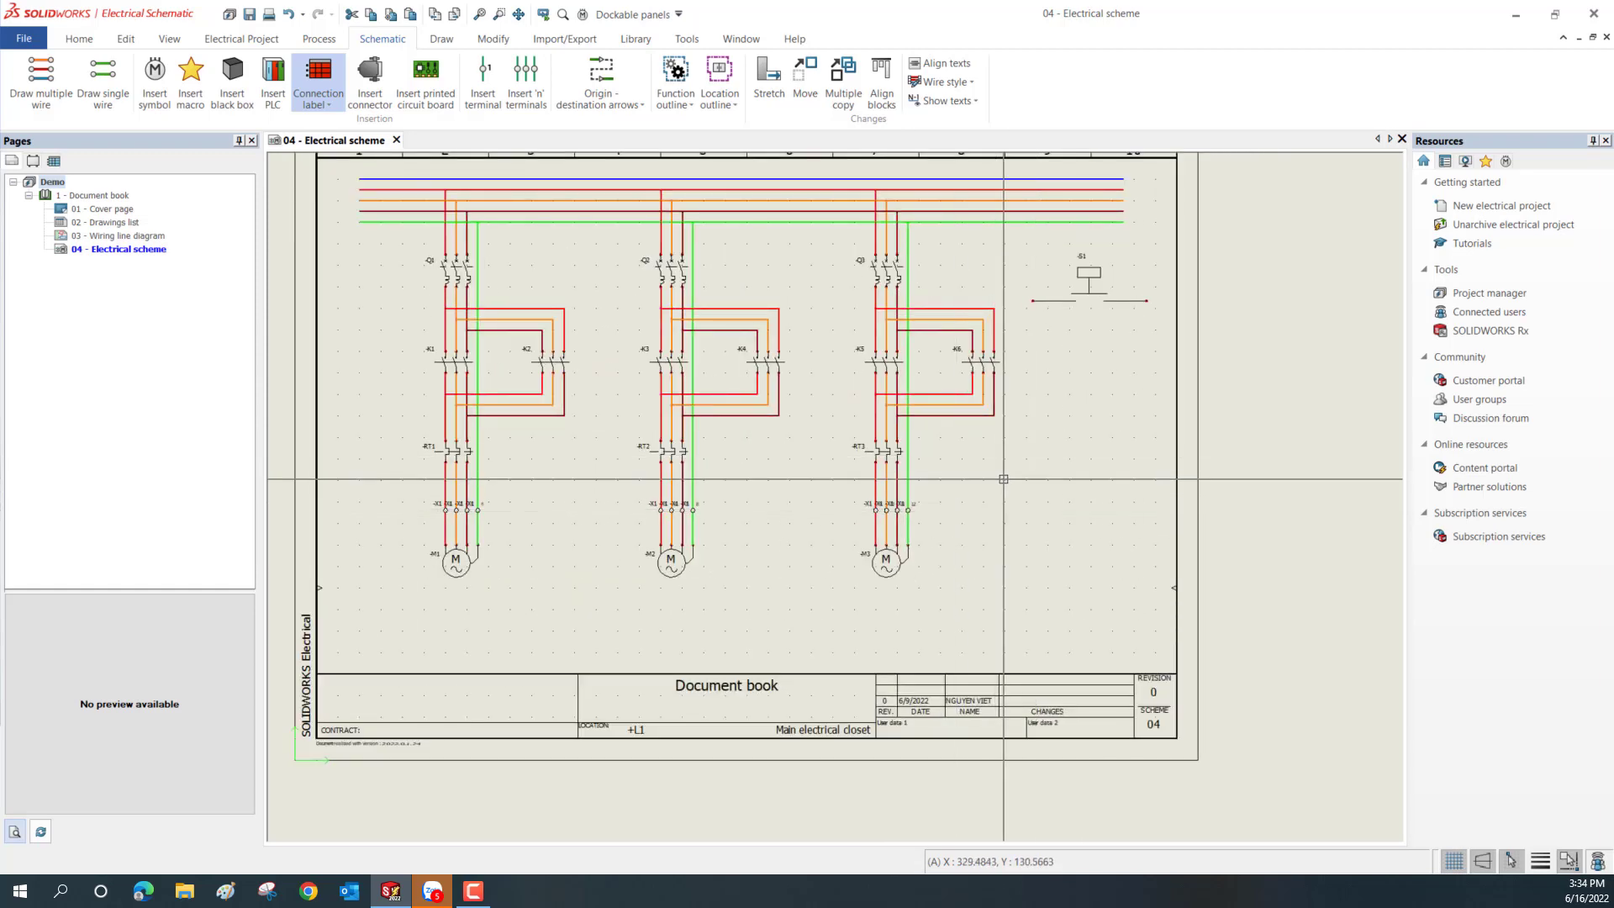
{"action": "middle_click_drag", "start_coordinate": [1003, 479], "coordinate": [993, 469]}
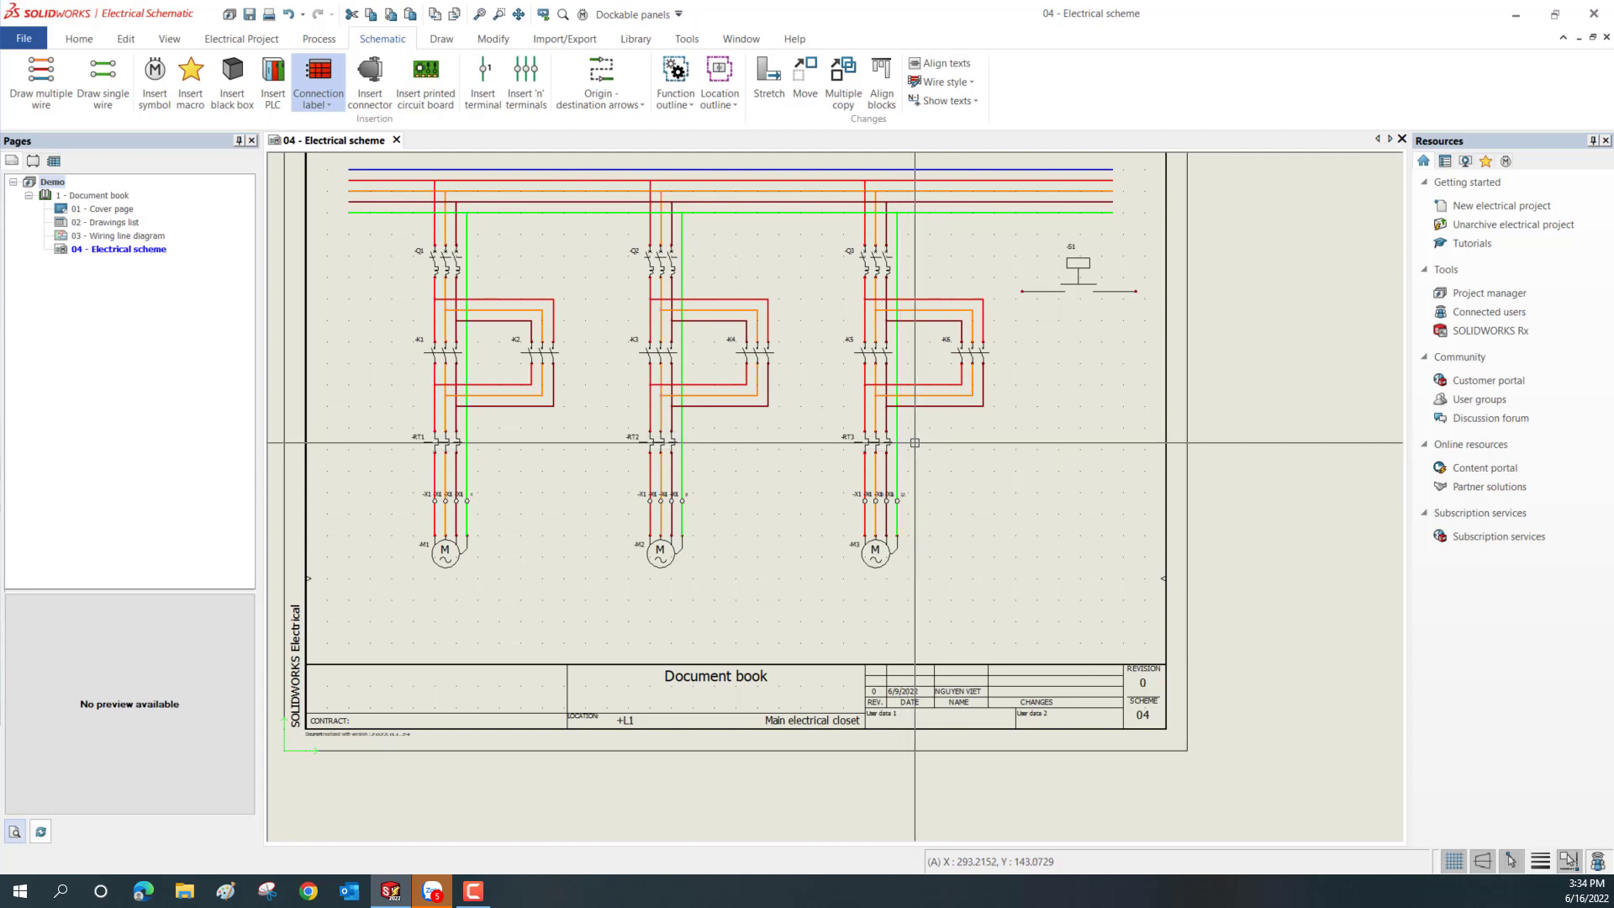
Launch the Electrical content portal from the Help tab, bringing up the 3DEXPERIENCE login in a browser.
{"action": "left_click", "coordinate": [1482, 477]}
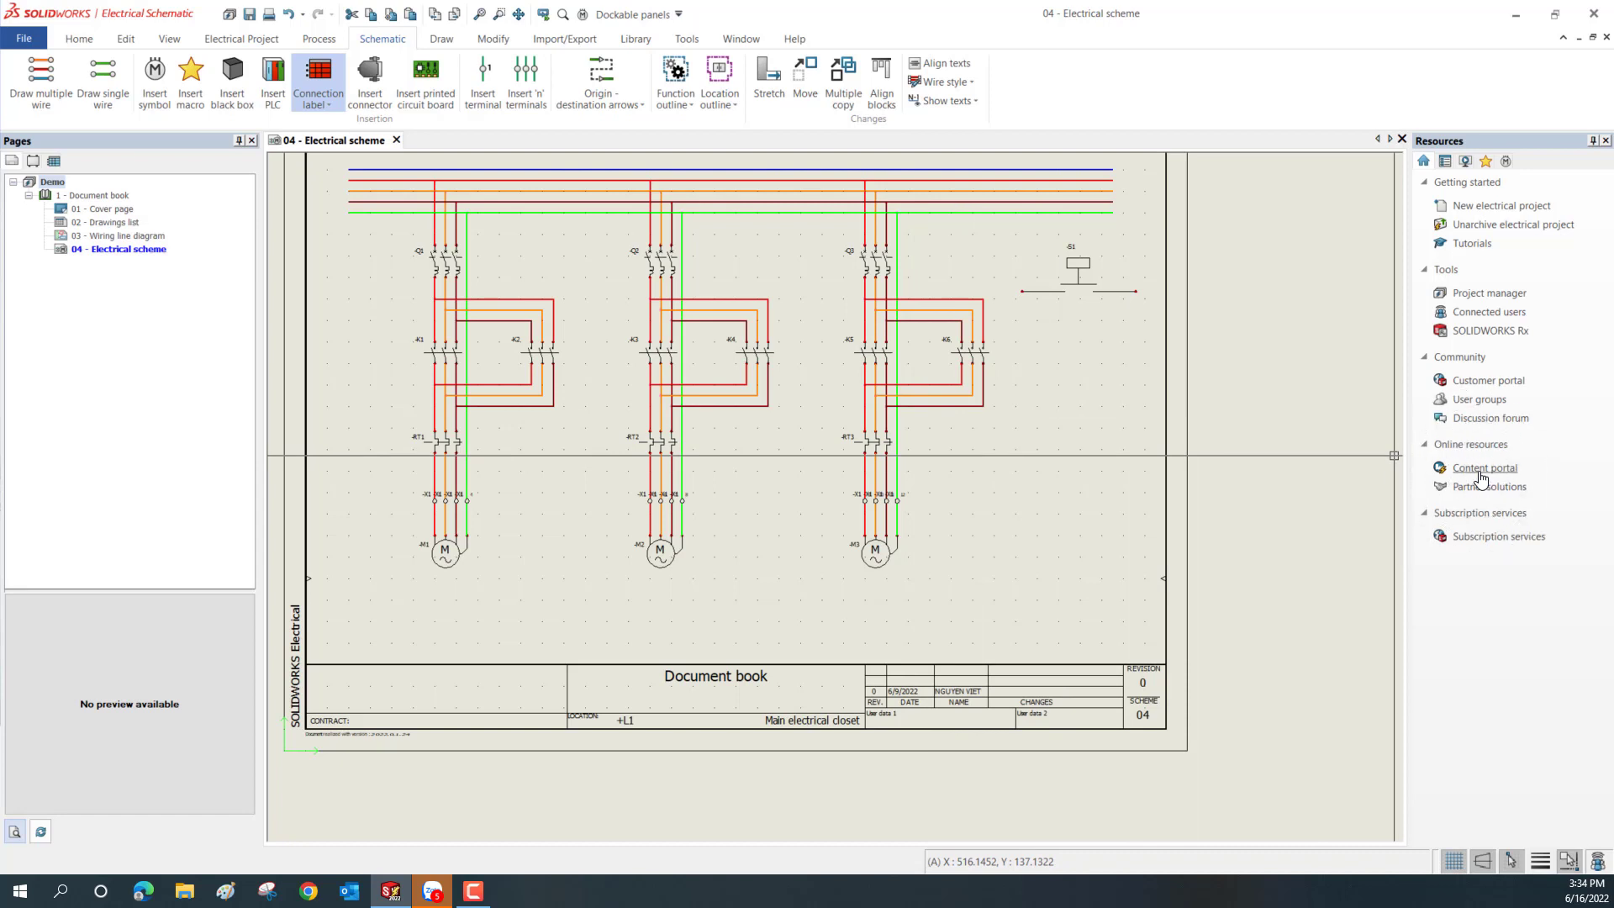
{"action": "left_click", "coordinate": [748, 44]}
{"action": "left_click", "coordinate": [794, 40]}
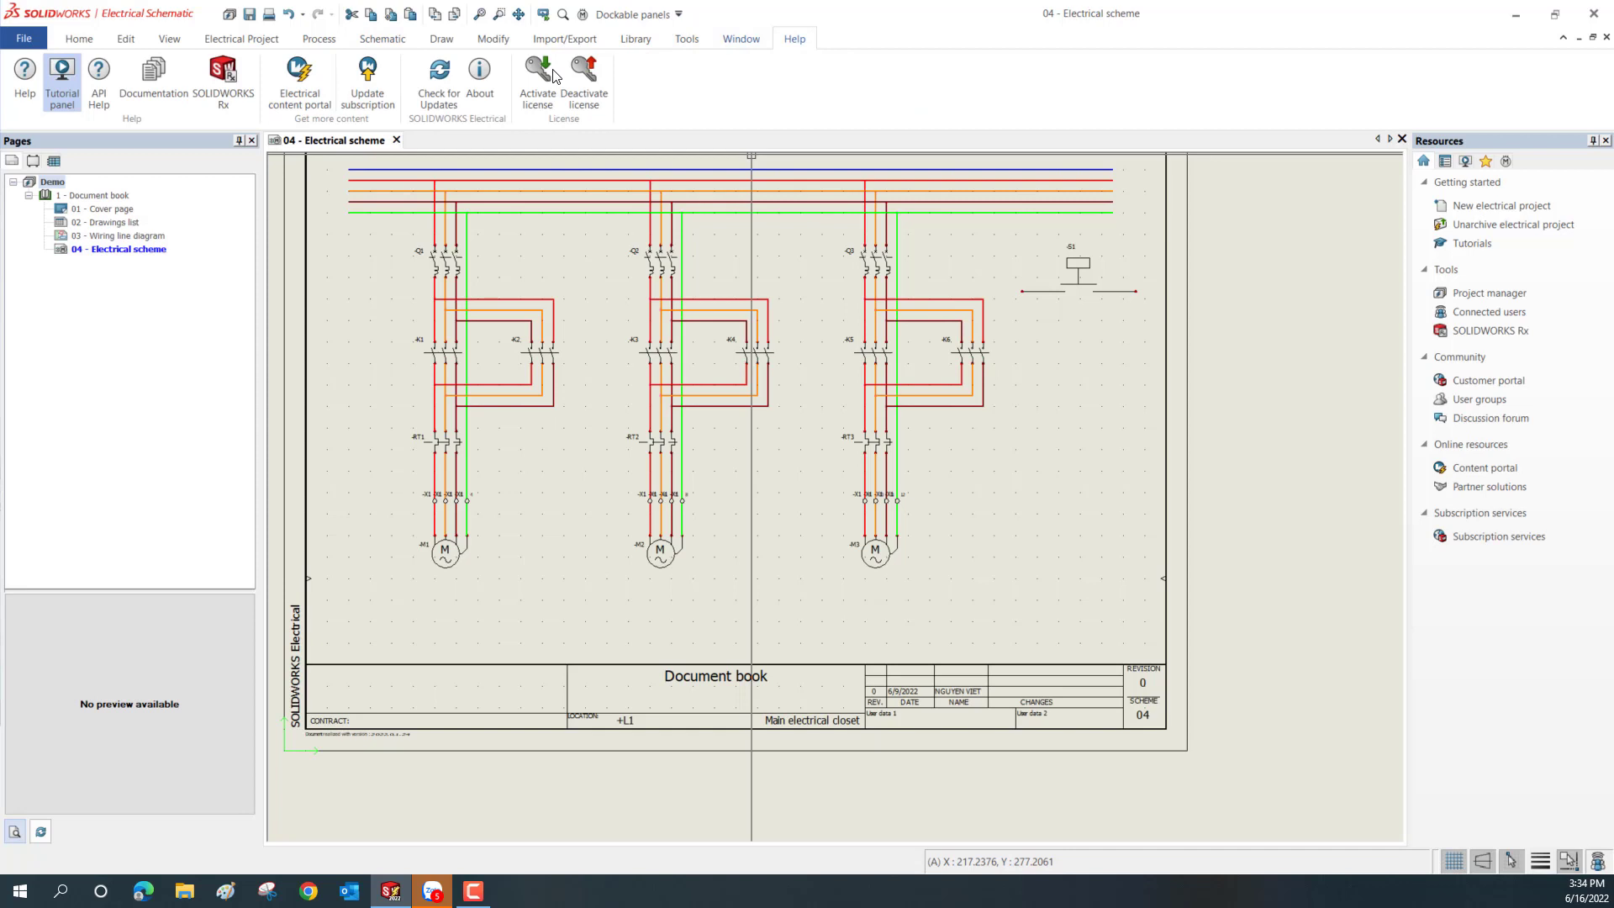
{"action": "left_click", "coordinate": [312, 100]}
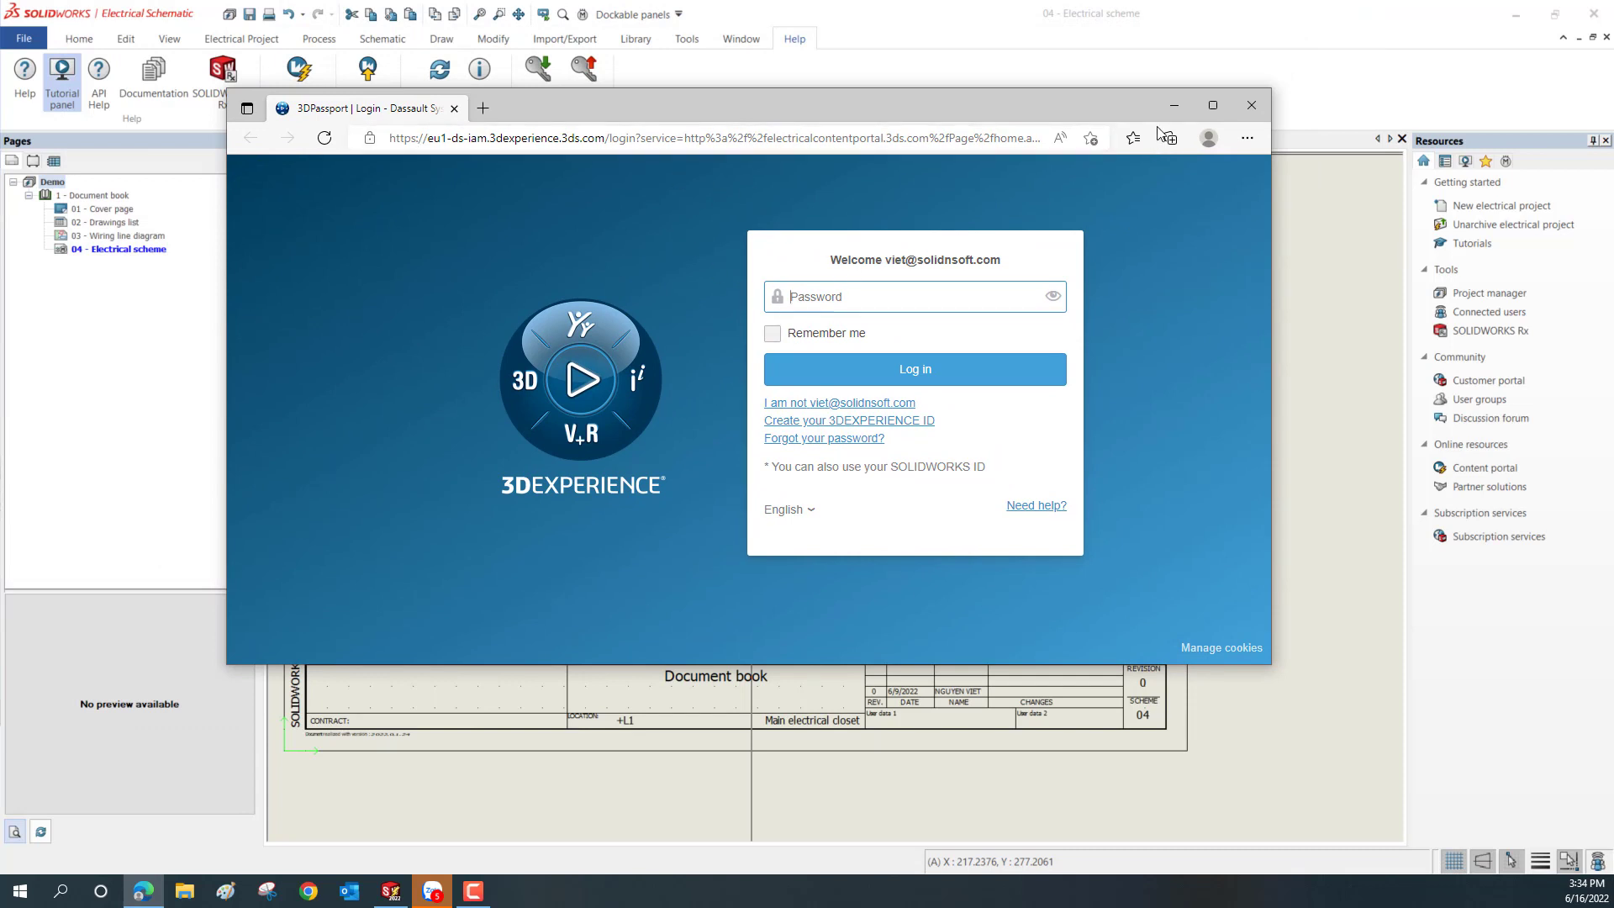
Maximize the browser window and log in to 3DEXPERIENCE with the account password.
{"action": "left_click", "coordinate": [1213, 108]}
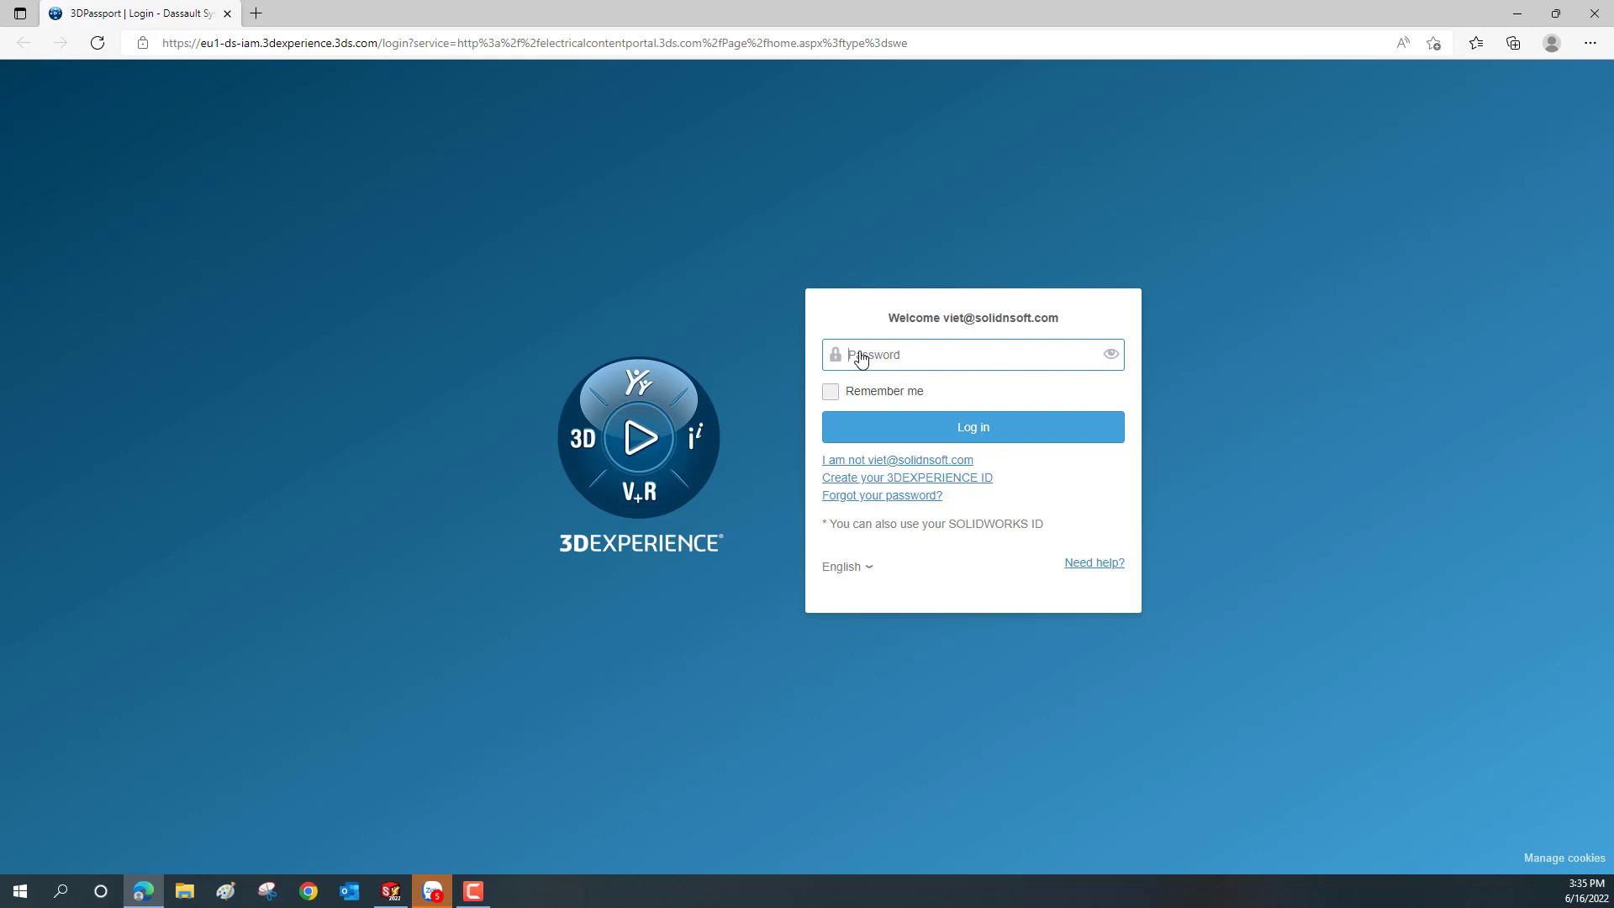
{"action": "type", "text": "*"}
{"action": "key", "text": "Return"}
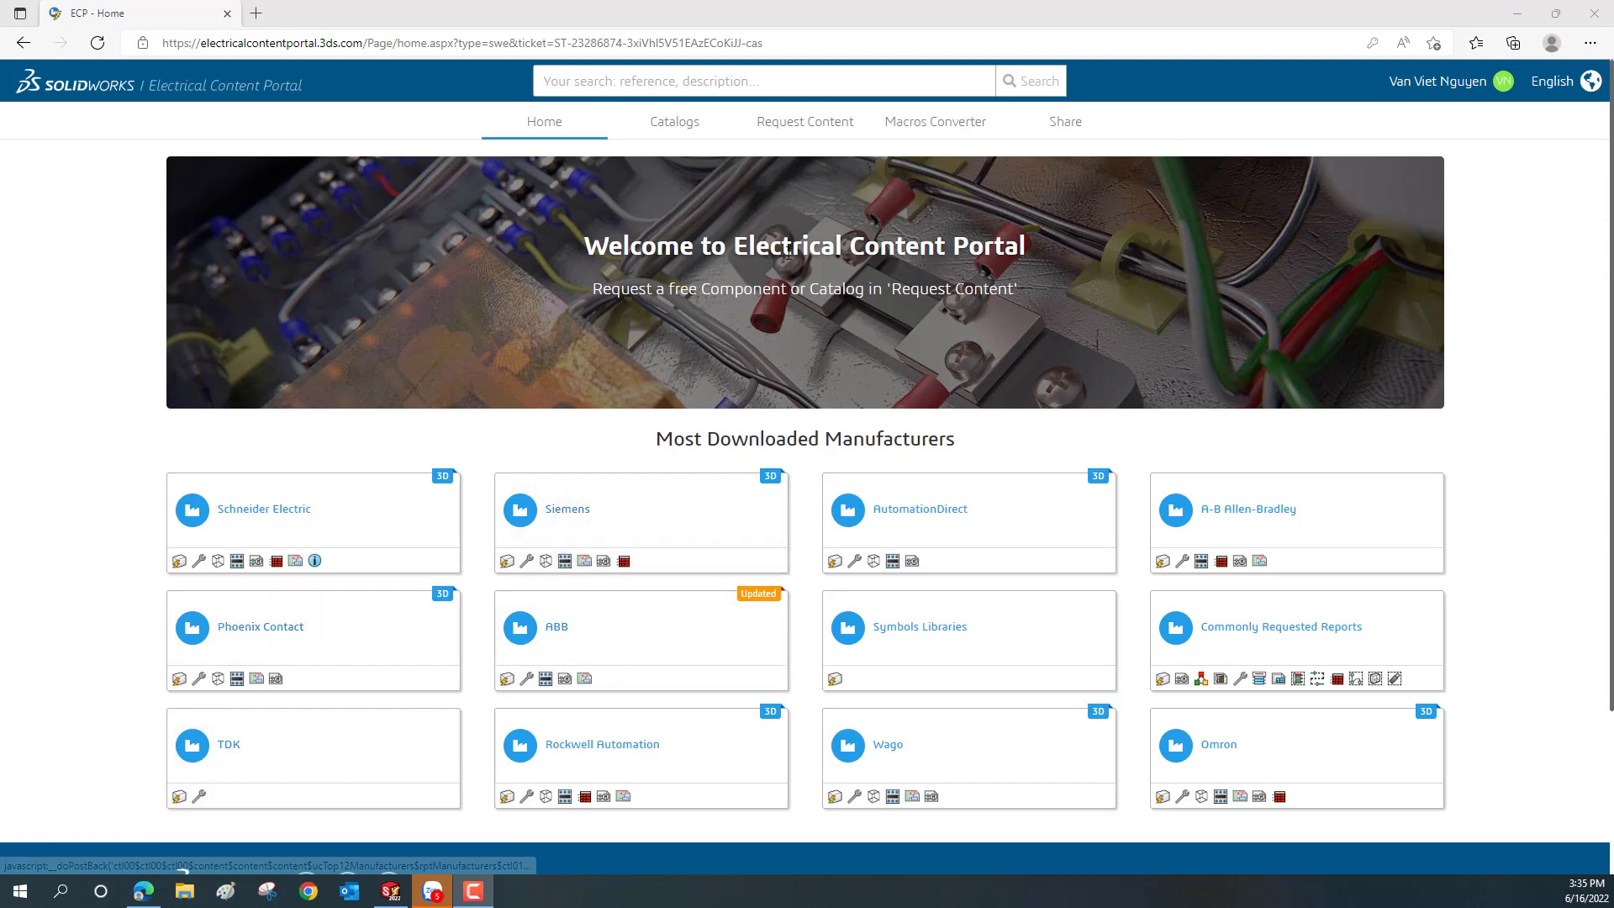
{"action": "scroll", "coordinate": [732, 417], "scroll_direction": "down", "scroll_amount": 3}
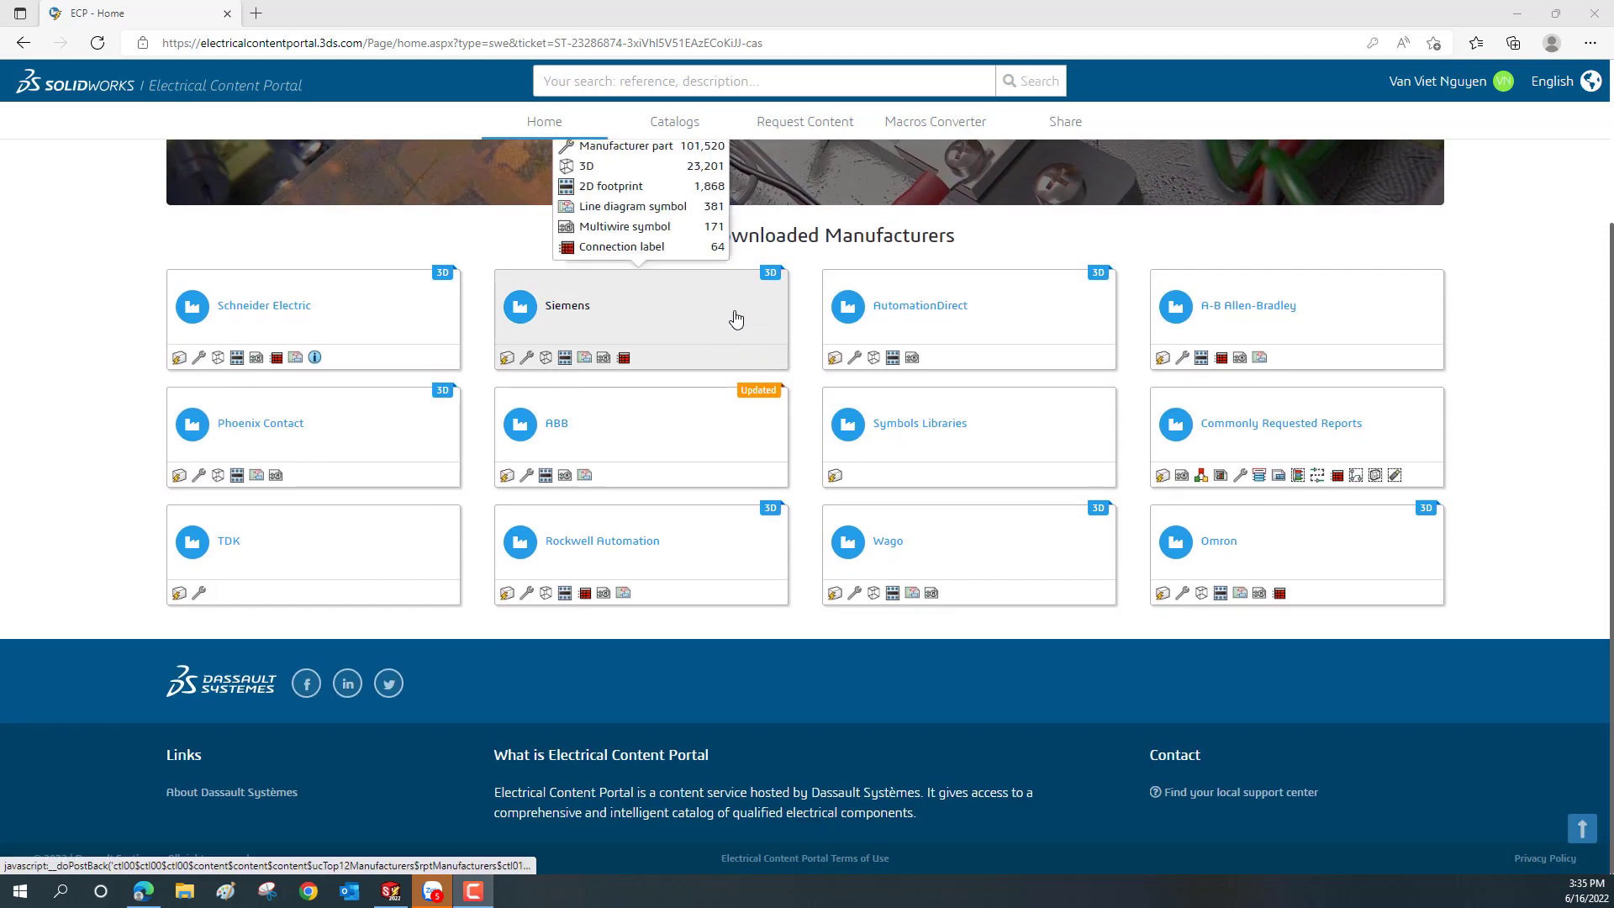
{"action": "scroll", "coordinate": [975, 346], "scroll_direction": "up", "scroll_amount": 2}
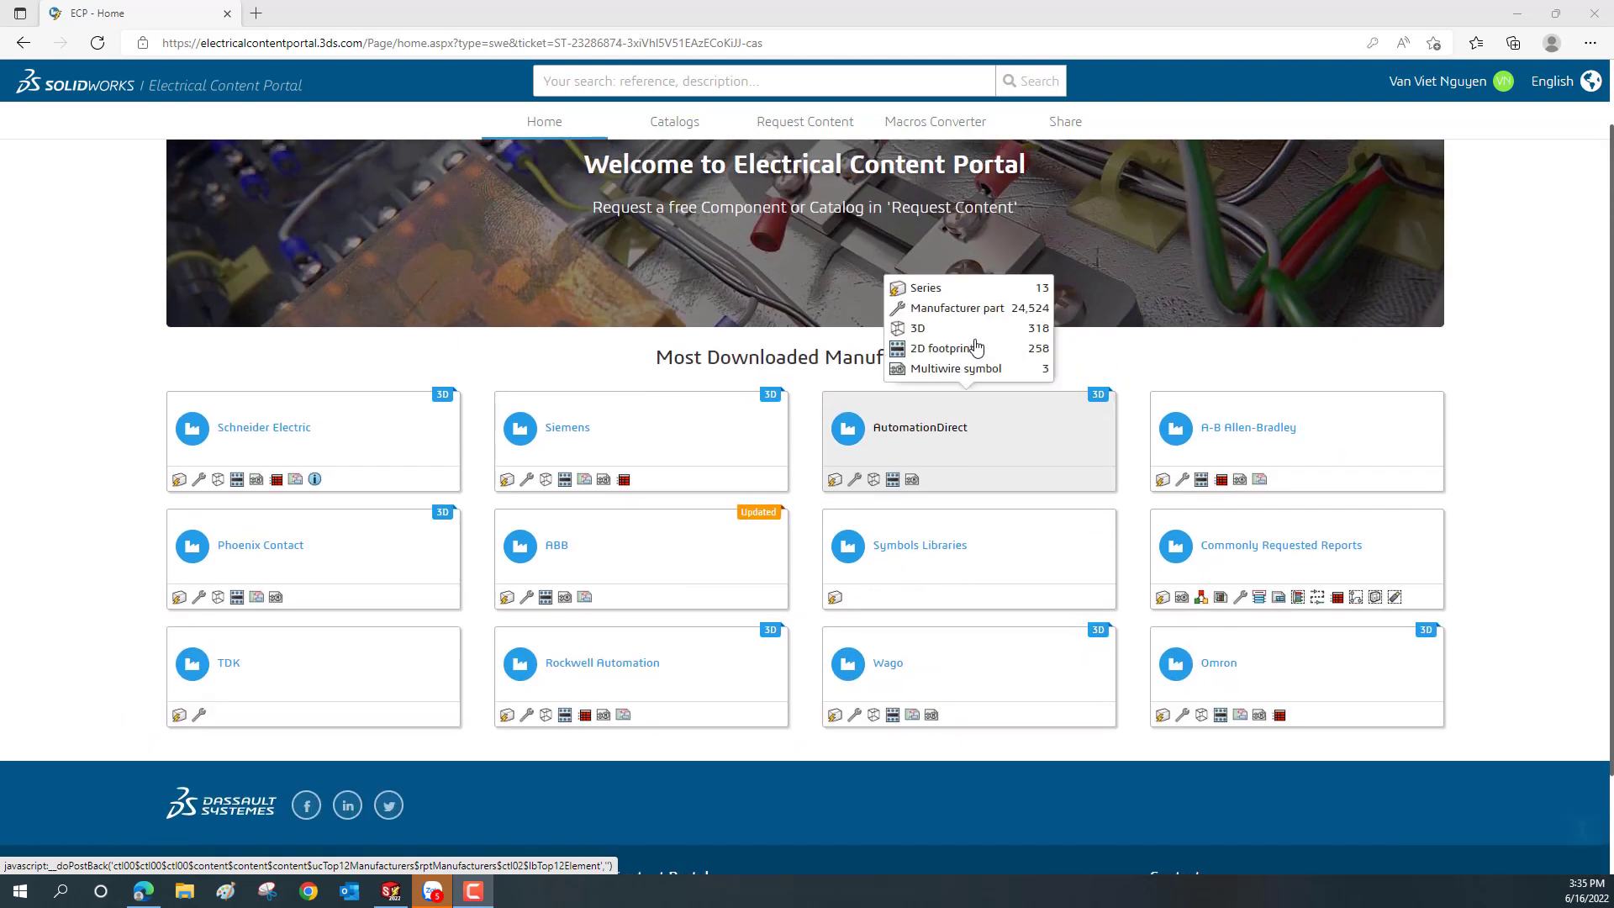
{"action": "scroll", "coordinate": [580, 435], "scroll_direction": "down", "scroll_amount": 2}
{"action": "mouse_move", "coordinate": [641, 323]}
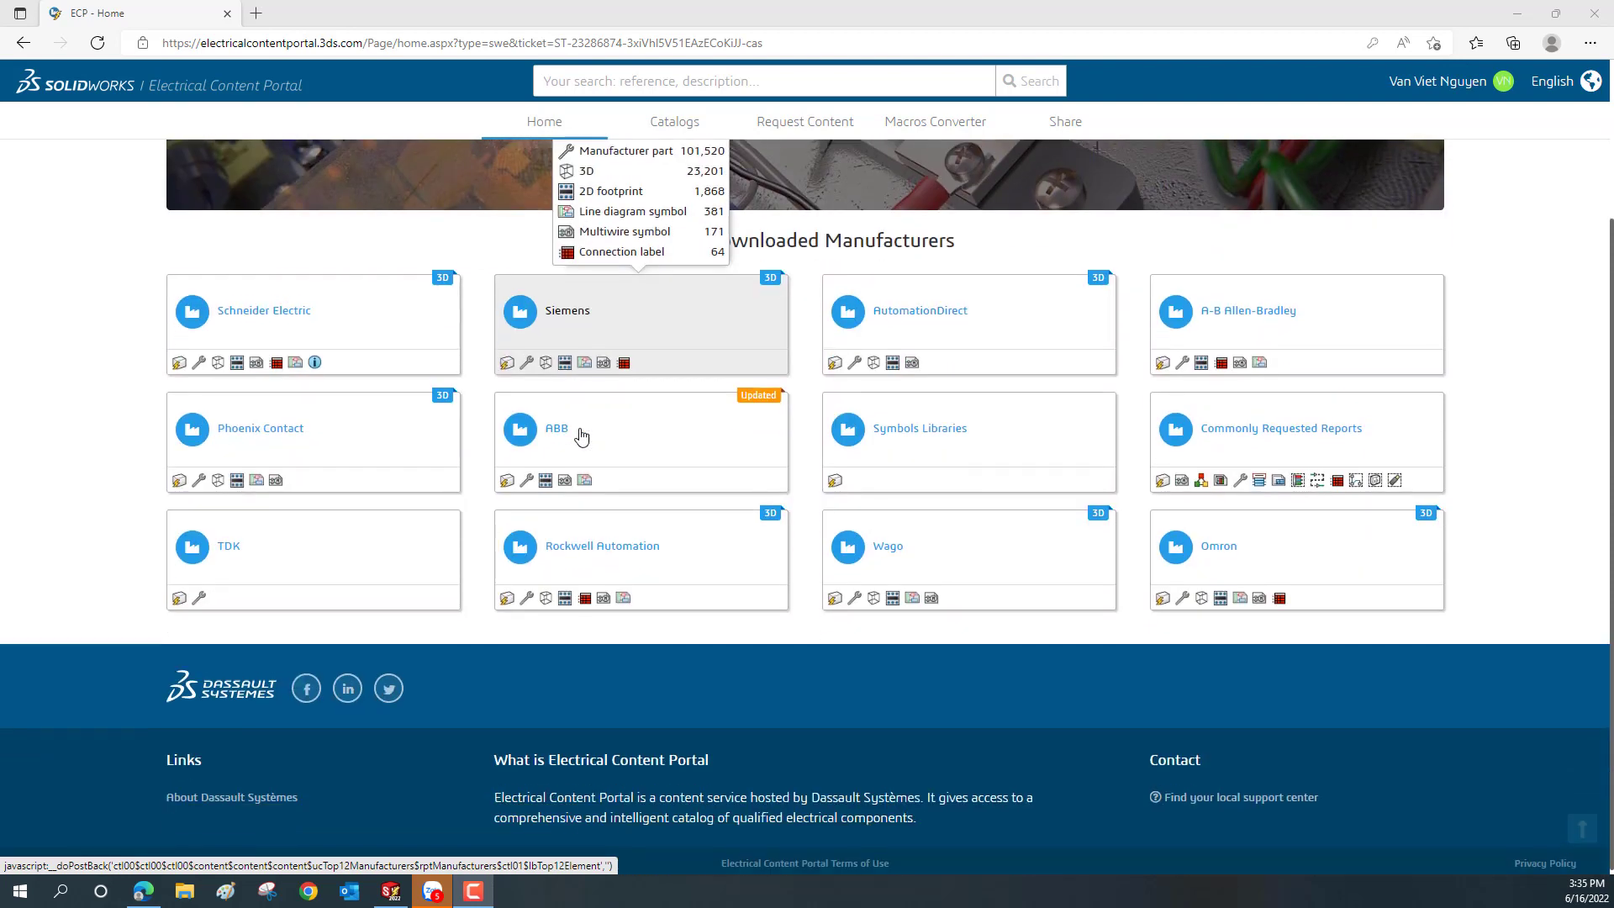
{"action": "scroll", "coordinate": [614, 366], "scroll_direction": "up", "scroll_amount": 2}
{"action": "scroll", "coordinate": [602, 368], "scroll_direction": "up", "scroll_amount": 1}
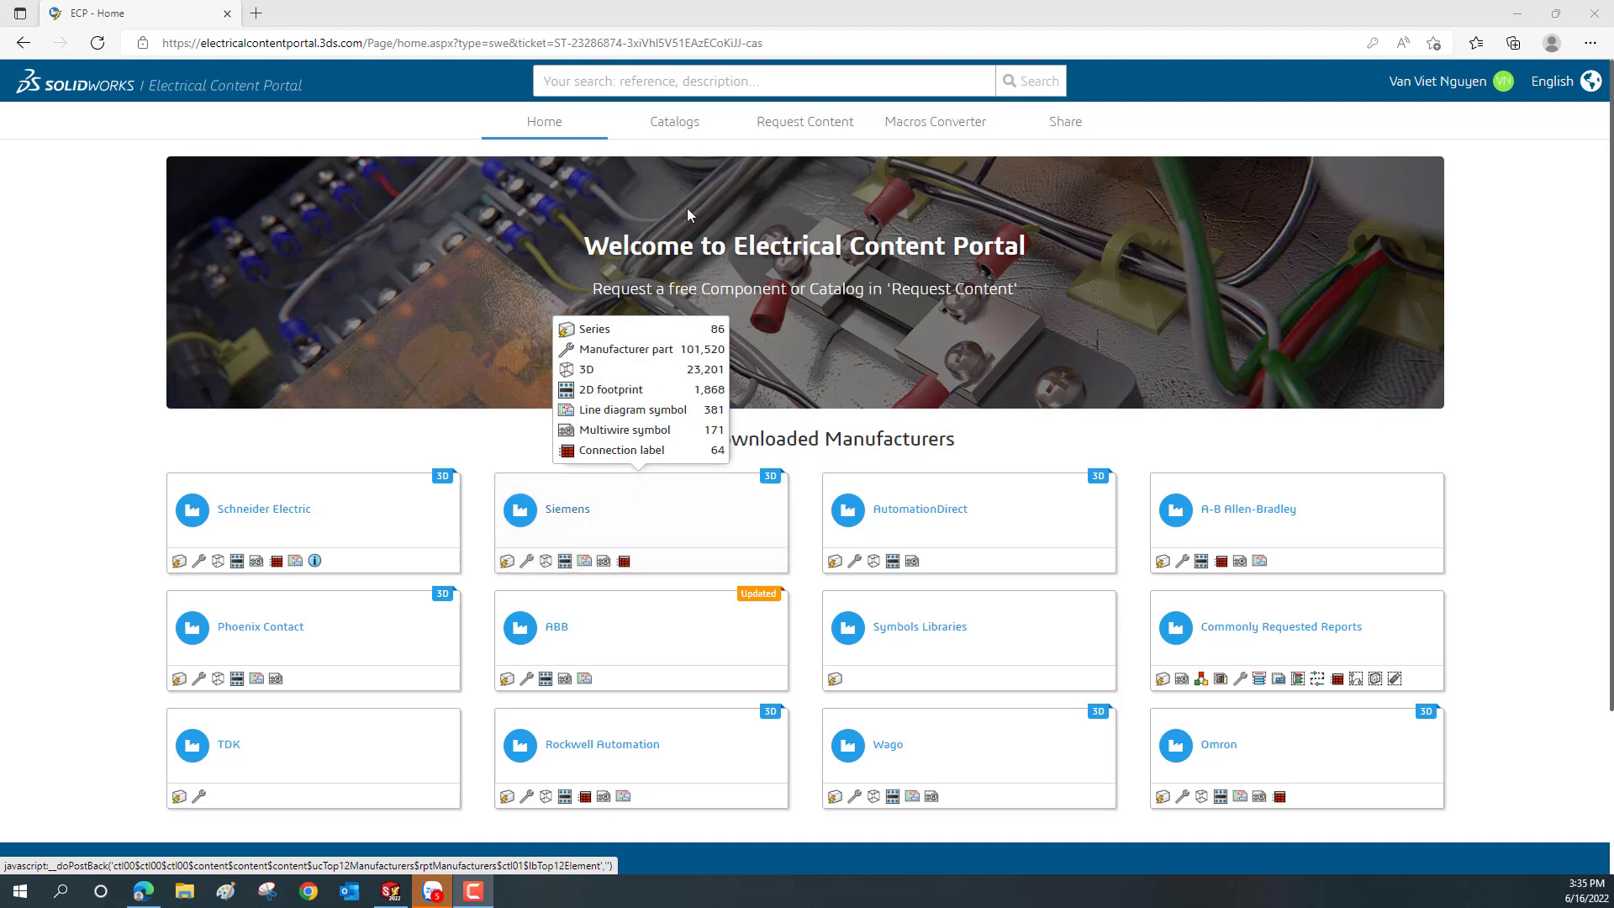
{"action": "scroll", "coordinate": [606, 513], "scroll_direction": "down", "scroll_amount": 2}
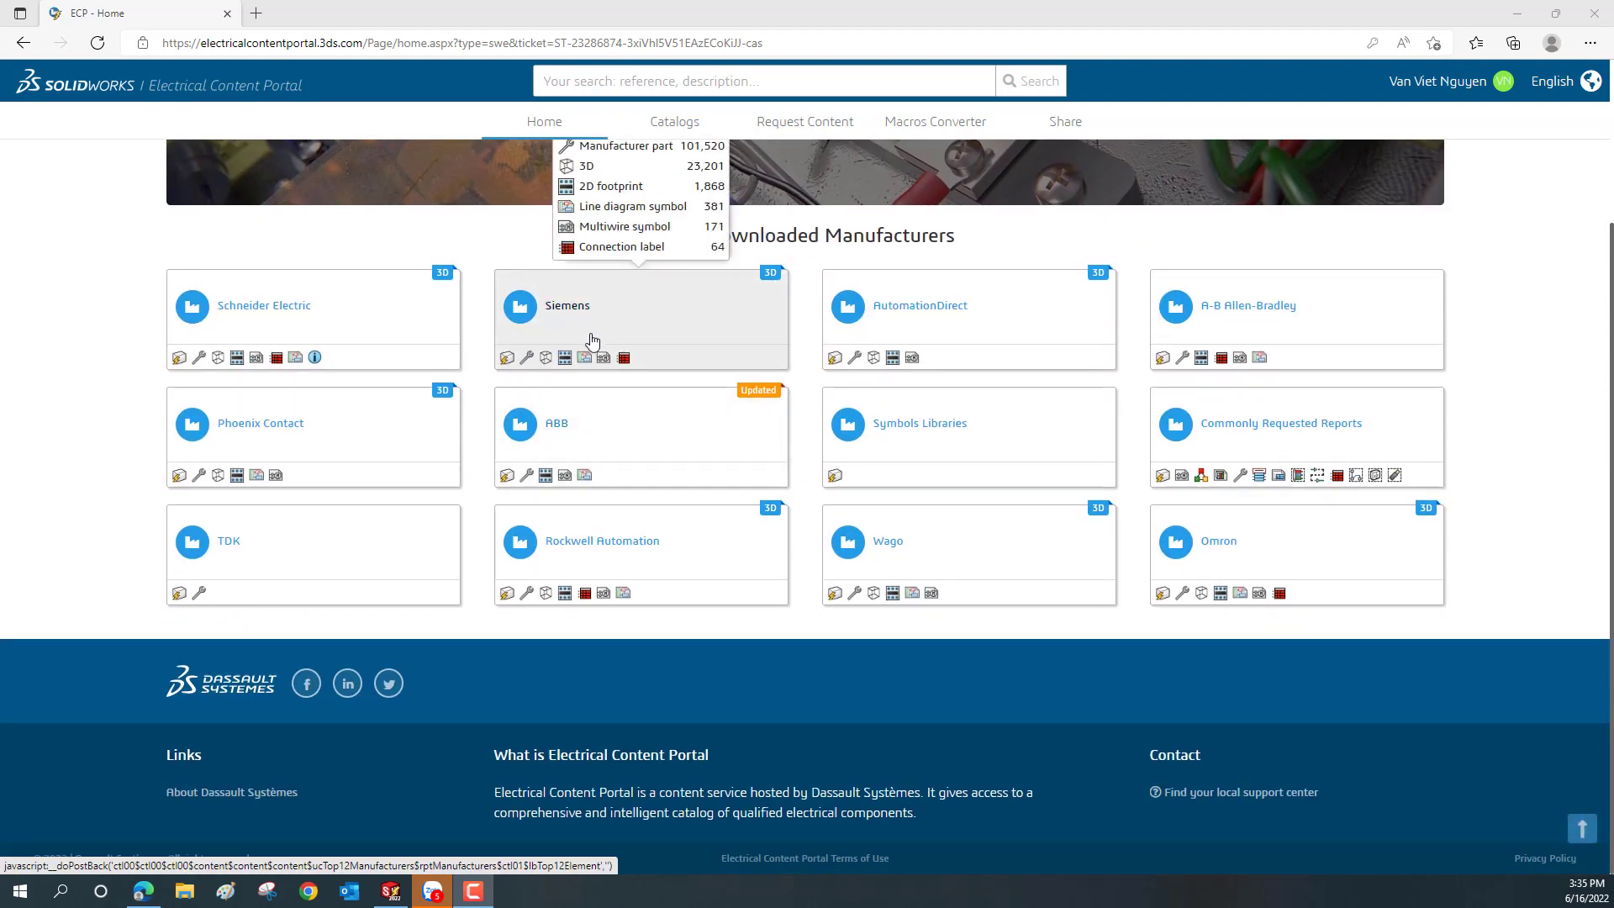
{"action": "left_click", "coordinate": [253, 360]}
{"action": "left_click", "coordinate": [257, 361]}
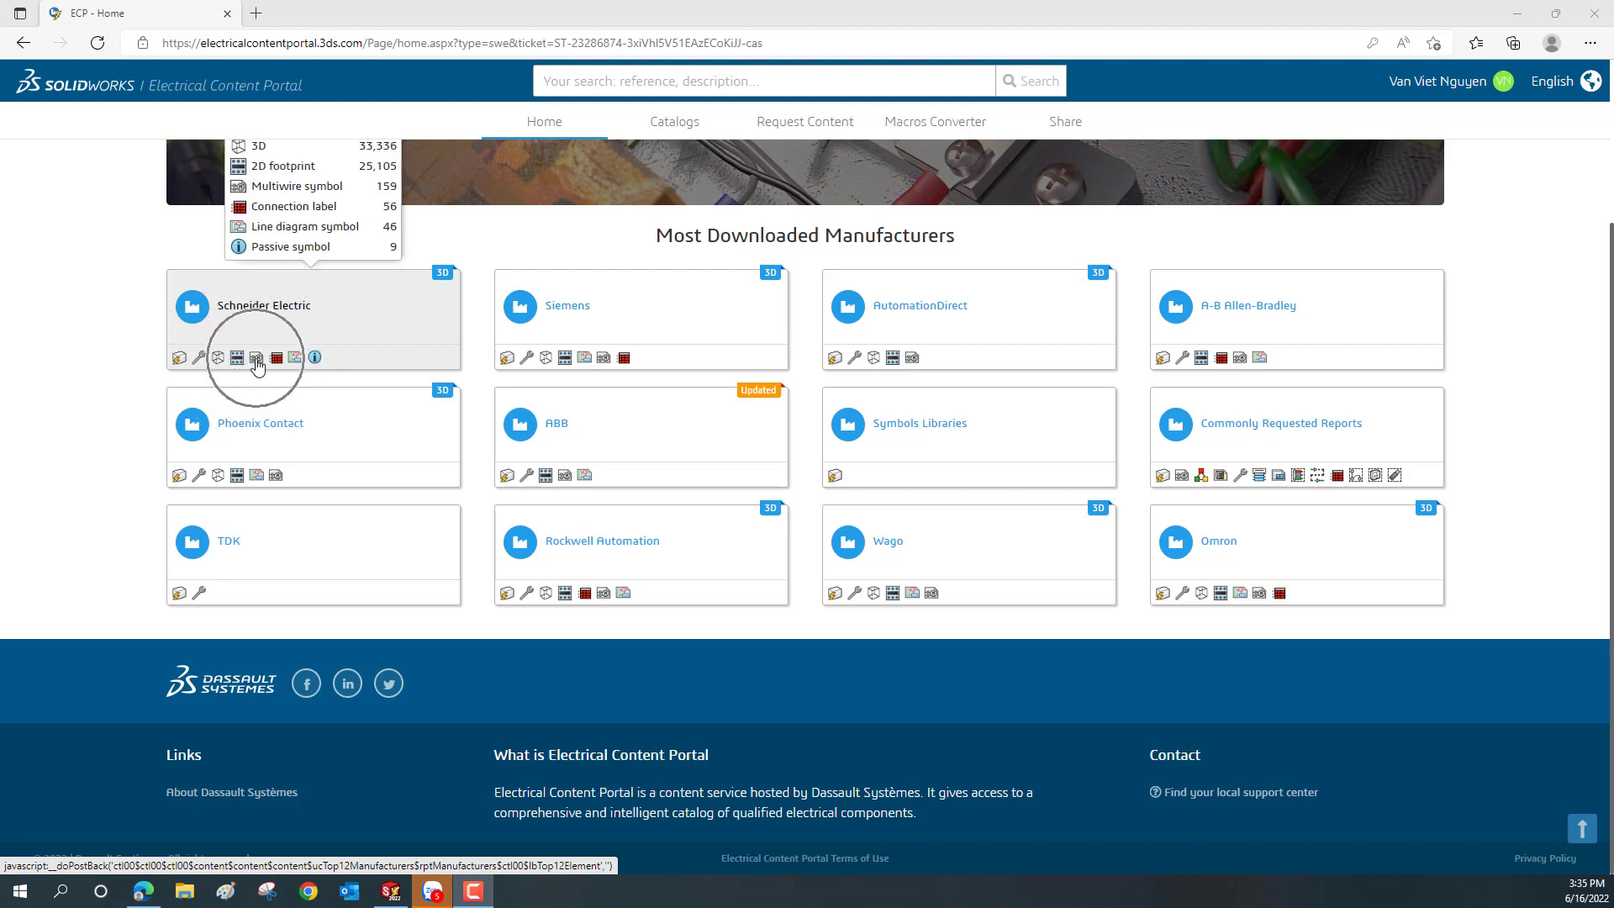
{"action": "left_click", "coordinate": [256, 361]}
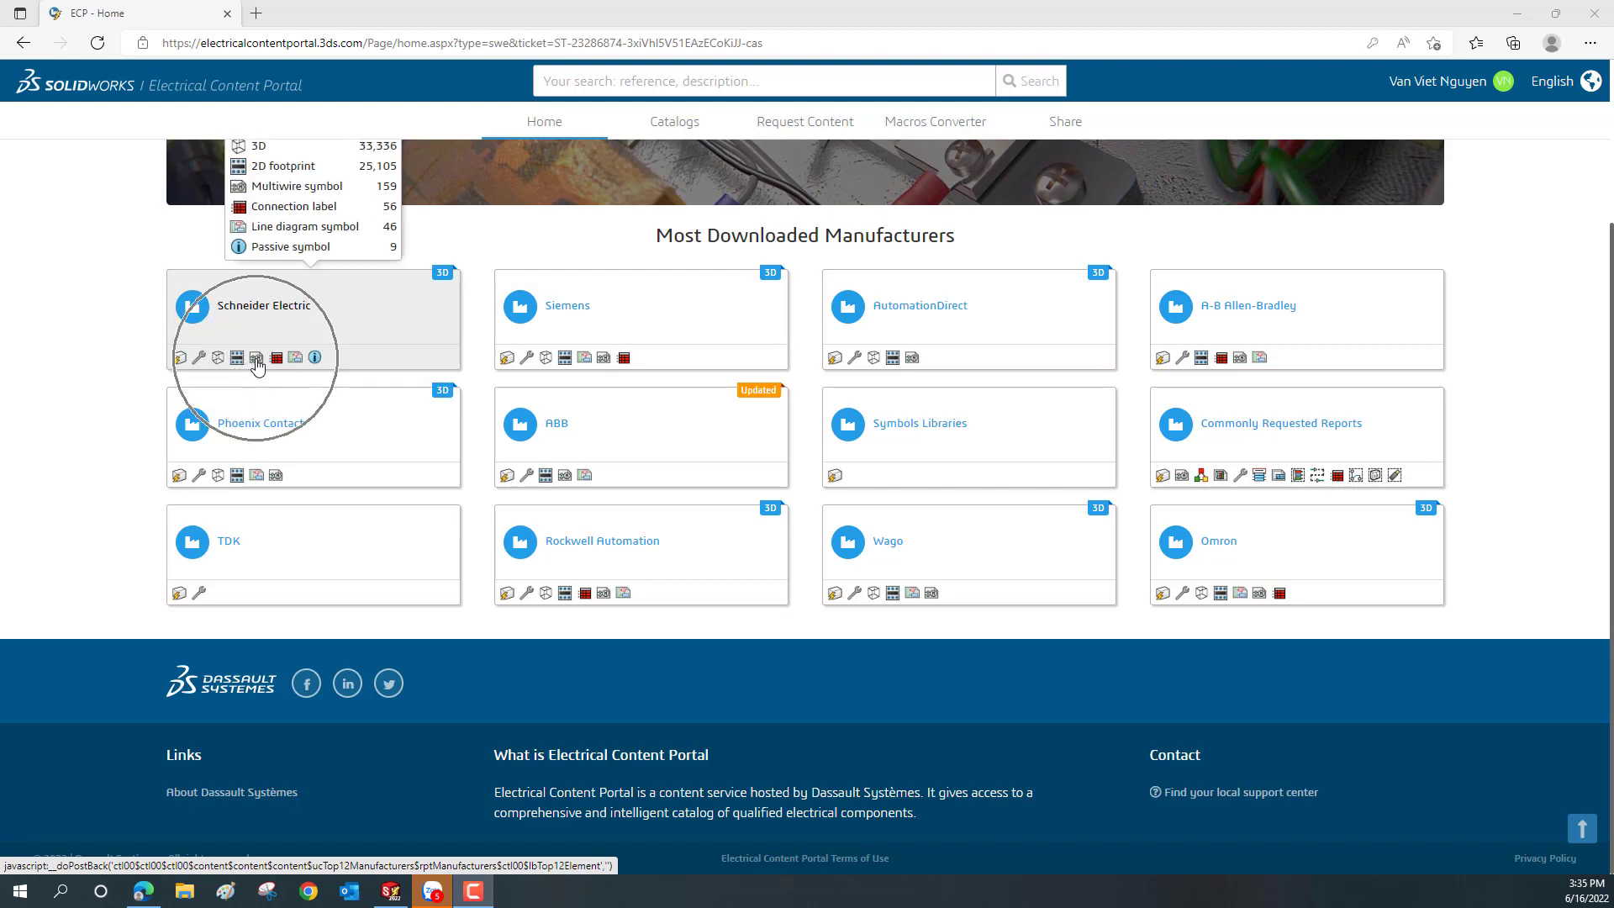
{"action": "left_click", "coordinate": [256, 361]}
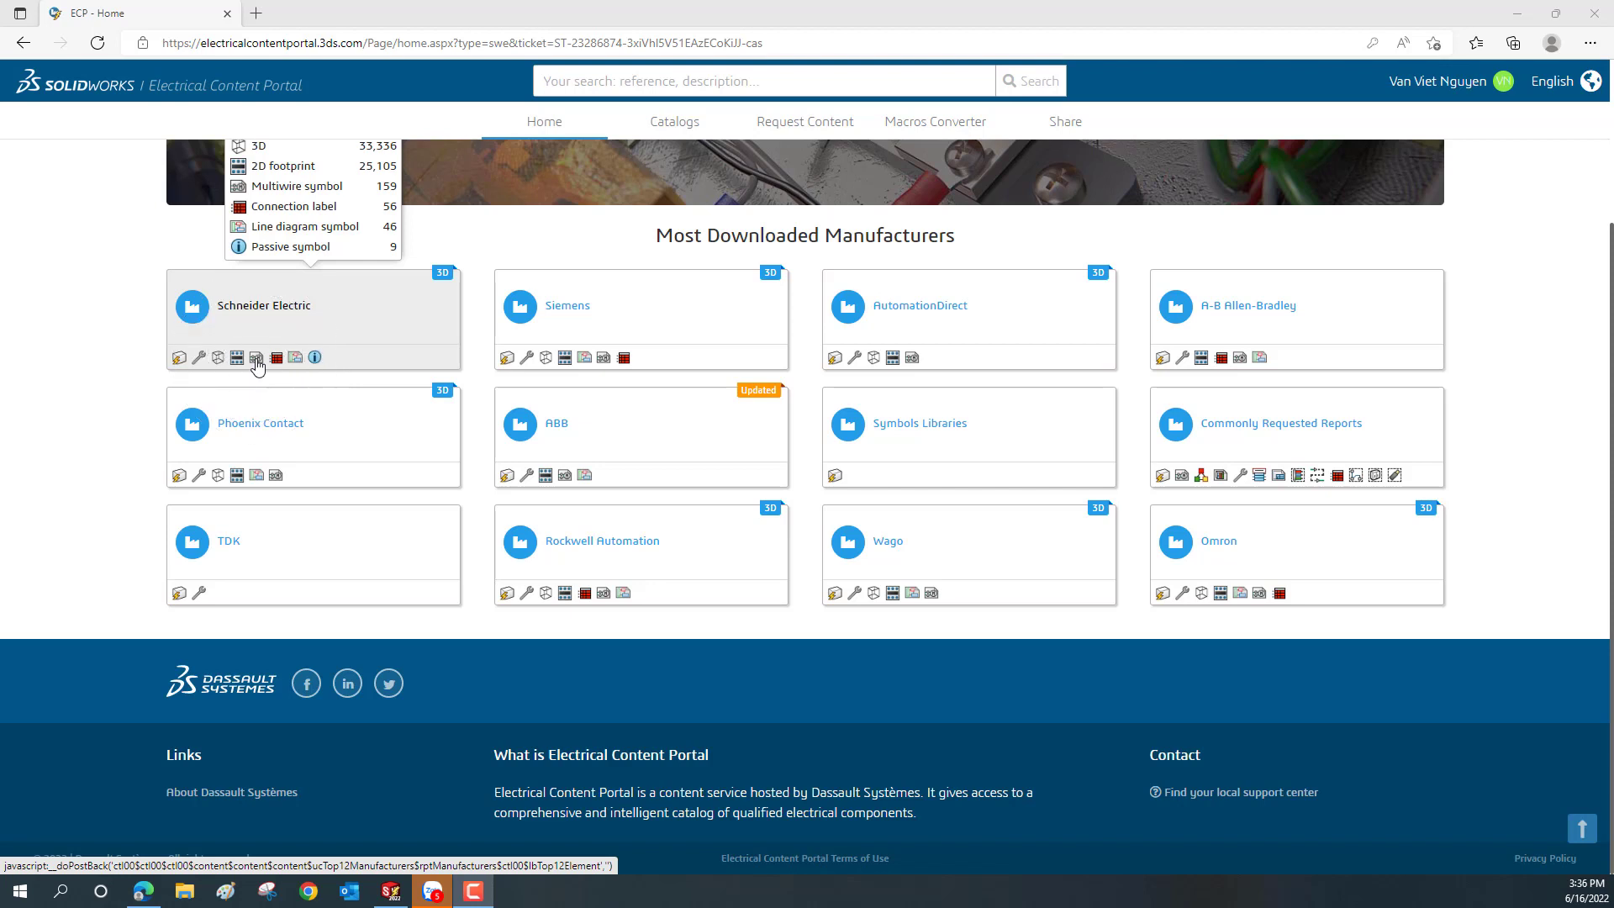
{"action": "left_click", "coordinate": [257, 361]}
Search the portal for 'lsis drive' to list the Lsis H100 frequency inverters.
{"action": "left_click", "coordinate": [582, 87]}
{"action": "type", "text": "li"}
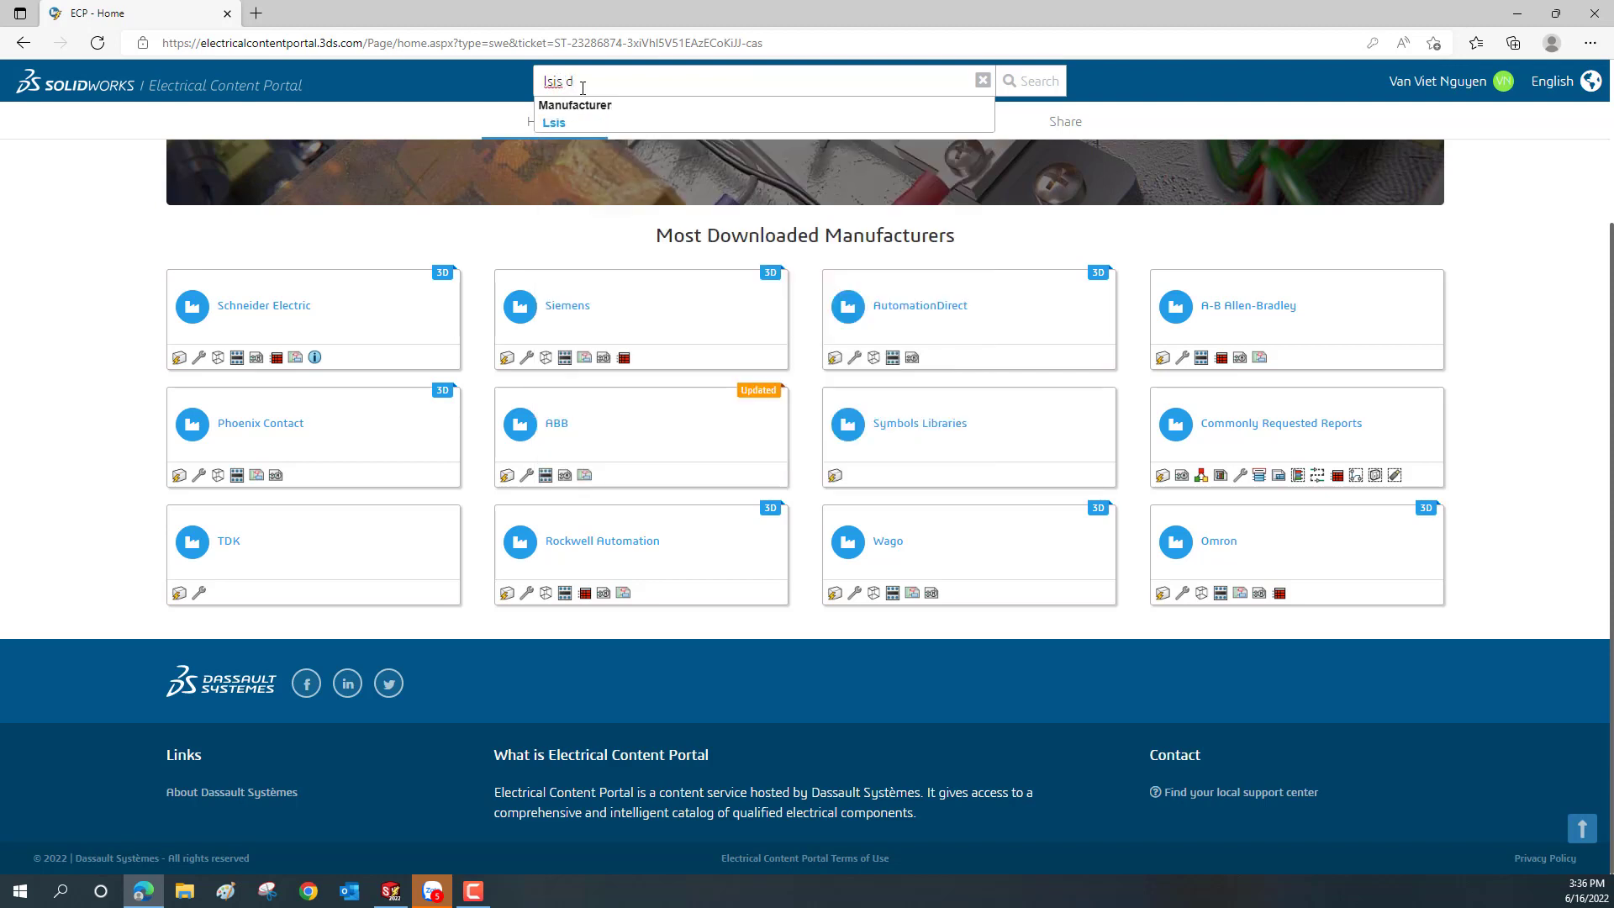
{"action": "type", "text": "rive"}
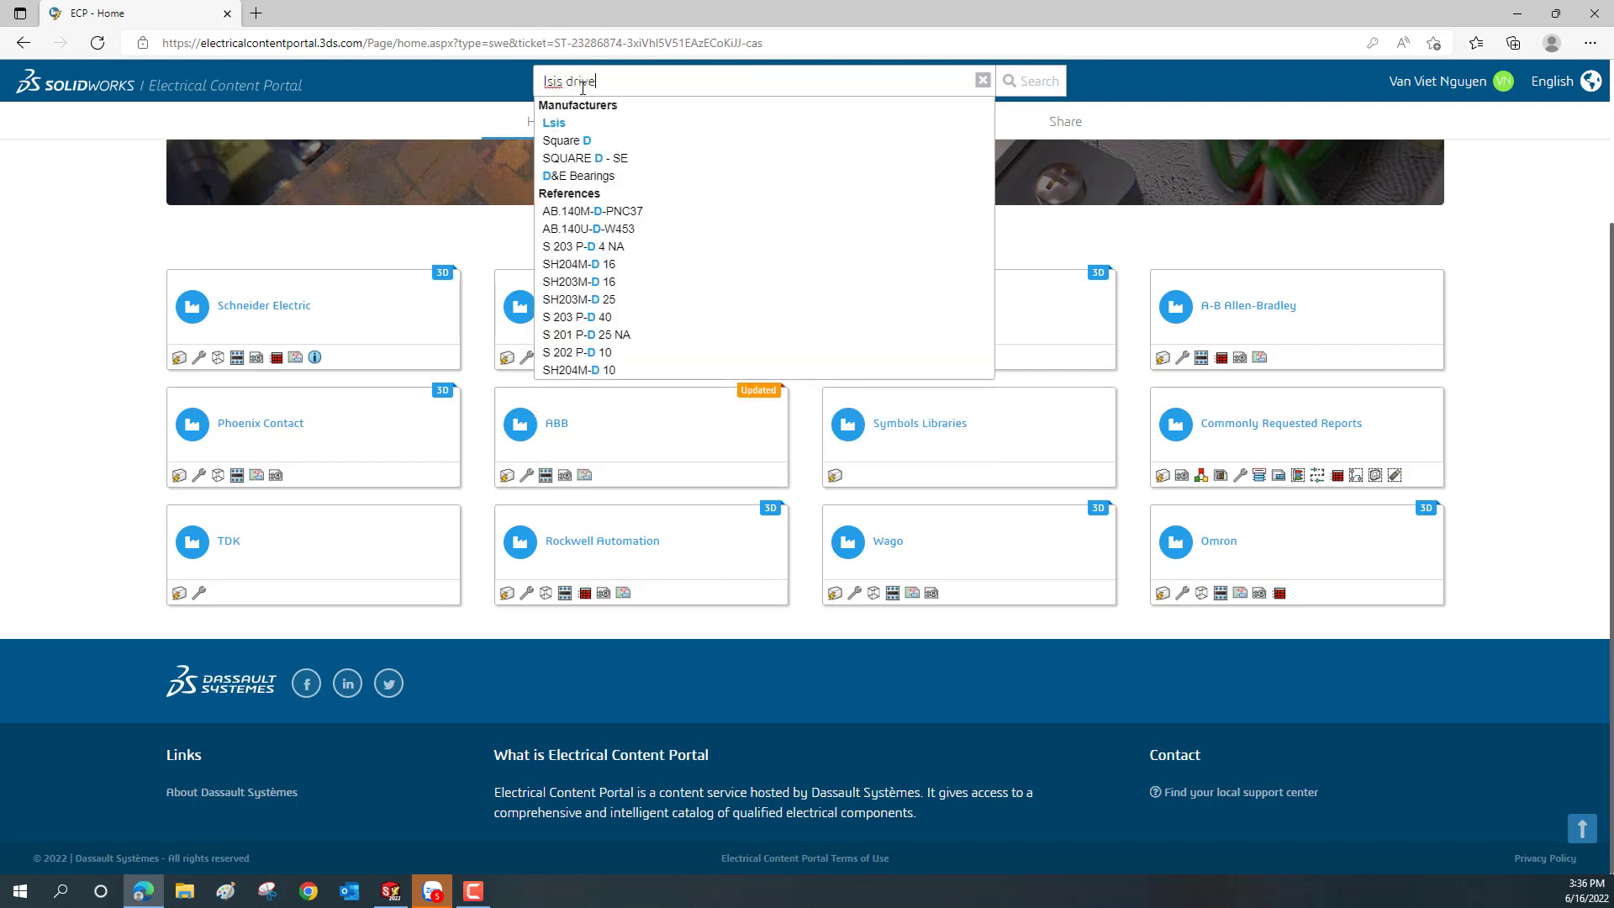
{"action": "key", "text": "Return"}
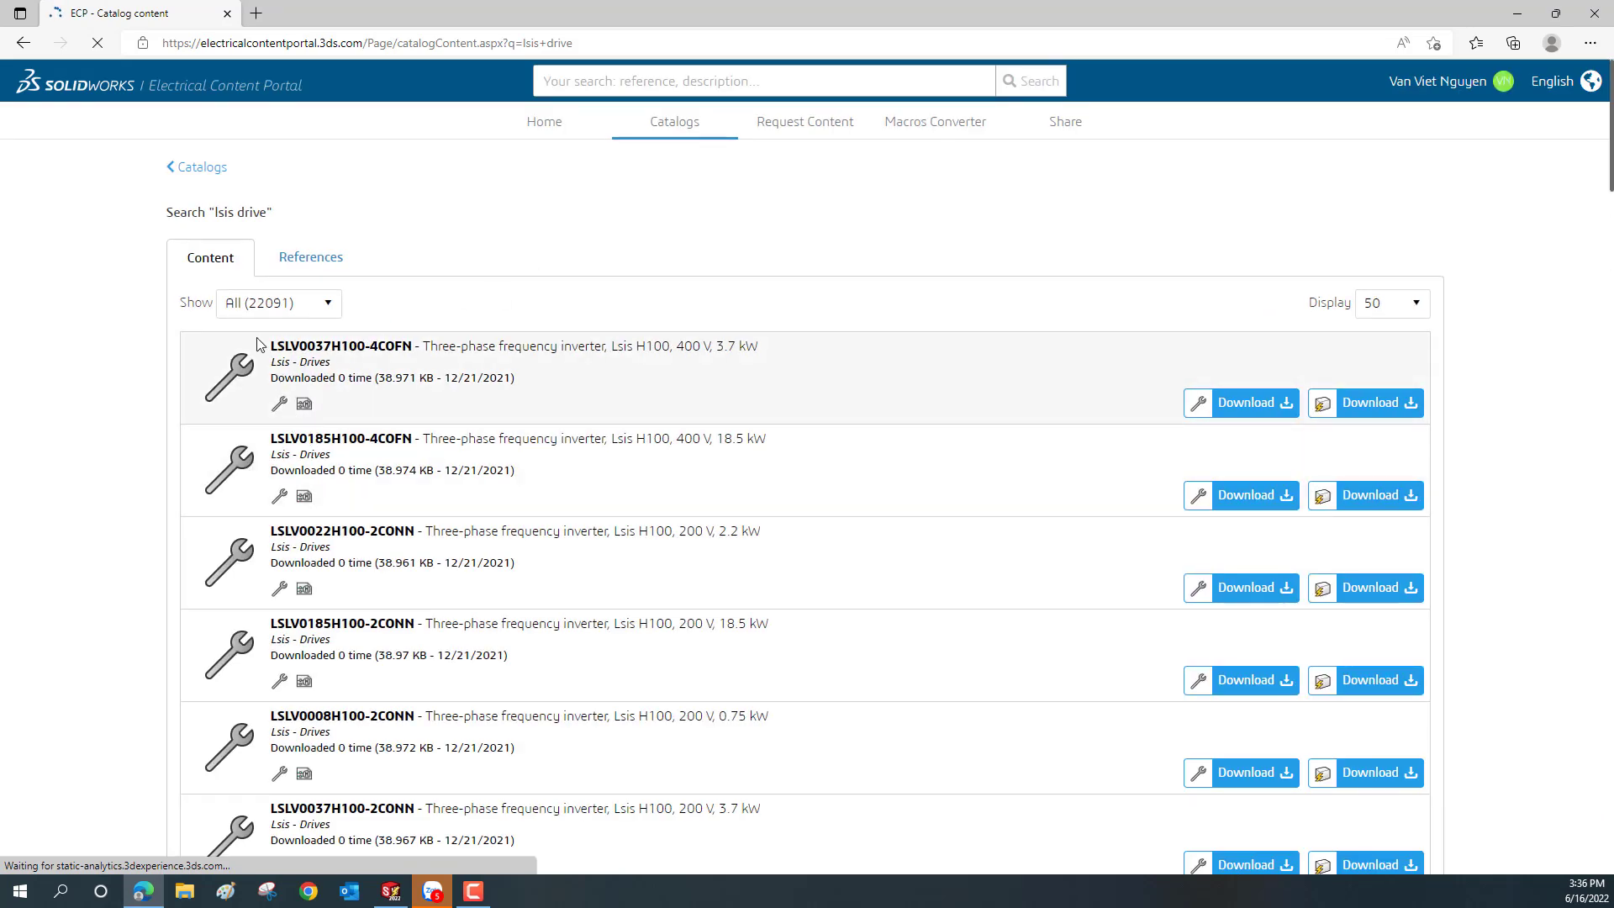
{"action": "left_click", "coordinate": [308, 405]}
{"action": "scroll", "coordinate": [303, 412], "scroll_direction": "down", "scroll_amount": 2}
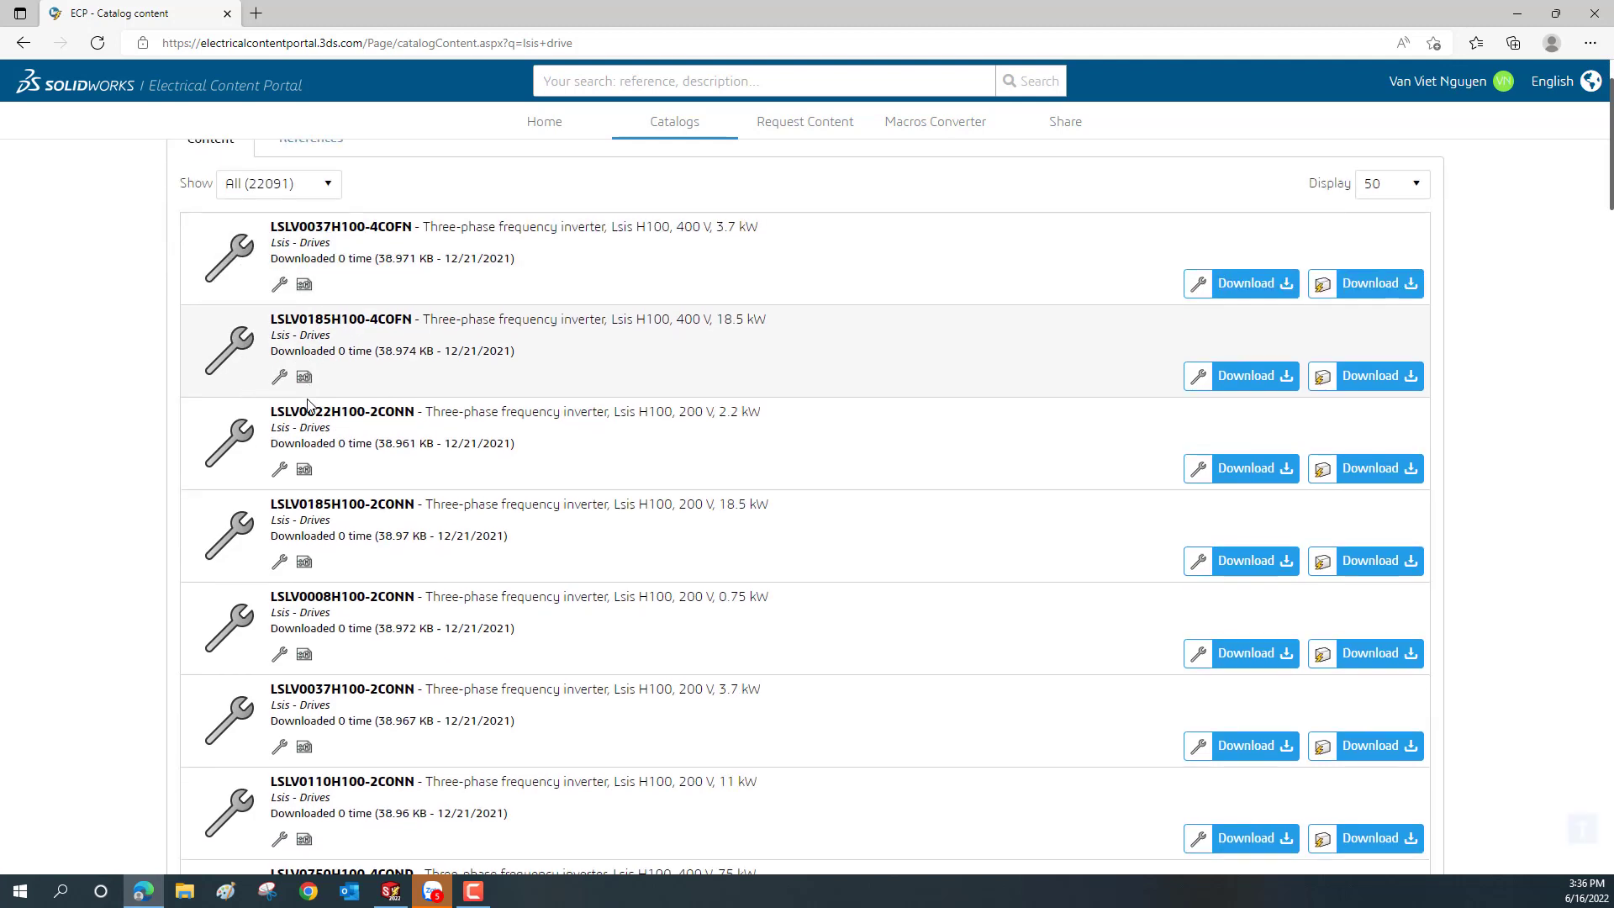
{"action": "scroll", "coordinate": [299, 416], "scroll_direction": "up", "scroll_amount": 2}
{"action": "left_click", "coordinate": [306, 408]}
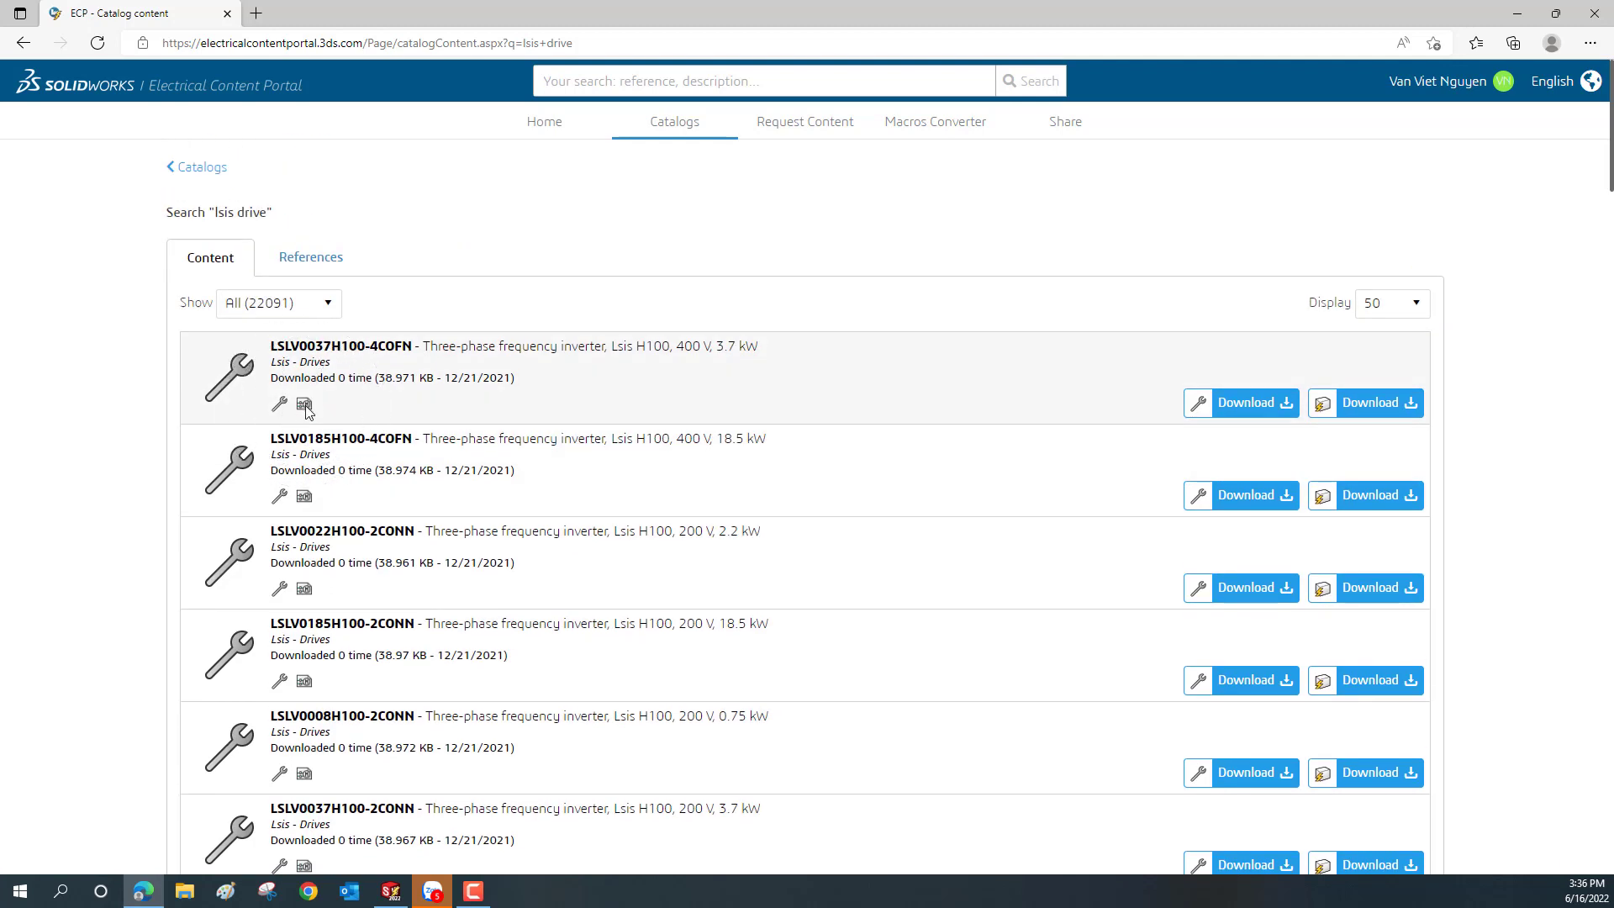
{"action": "left_click", "coordinate": [306, 407]}
{"action": "left_click", "coordinate": [306, 407]}
{"action": "scroll", "coordinate": [312, 345], "scroll_direction": "down", "scroll_amount": 4}
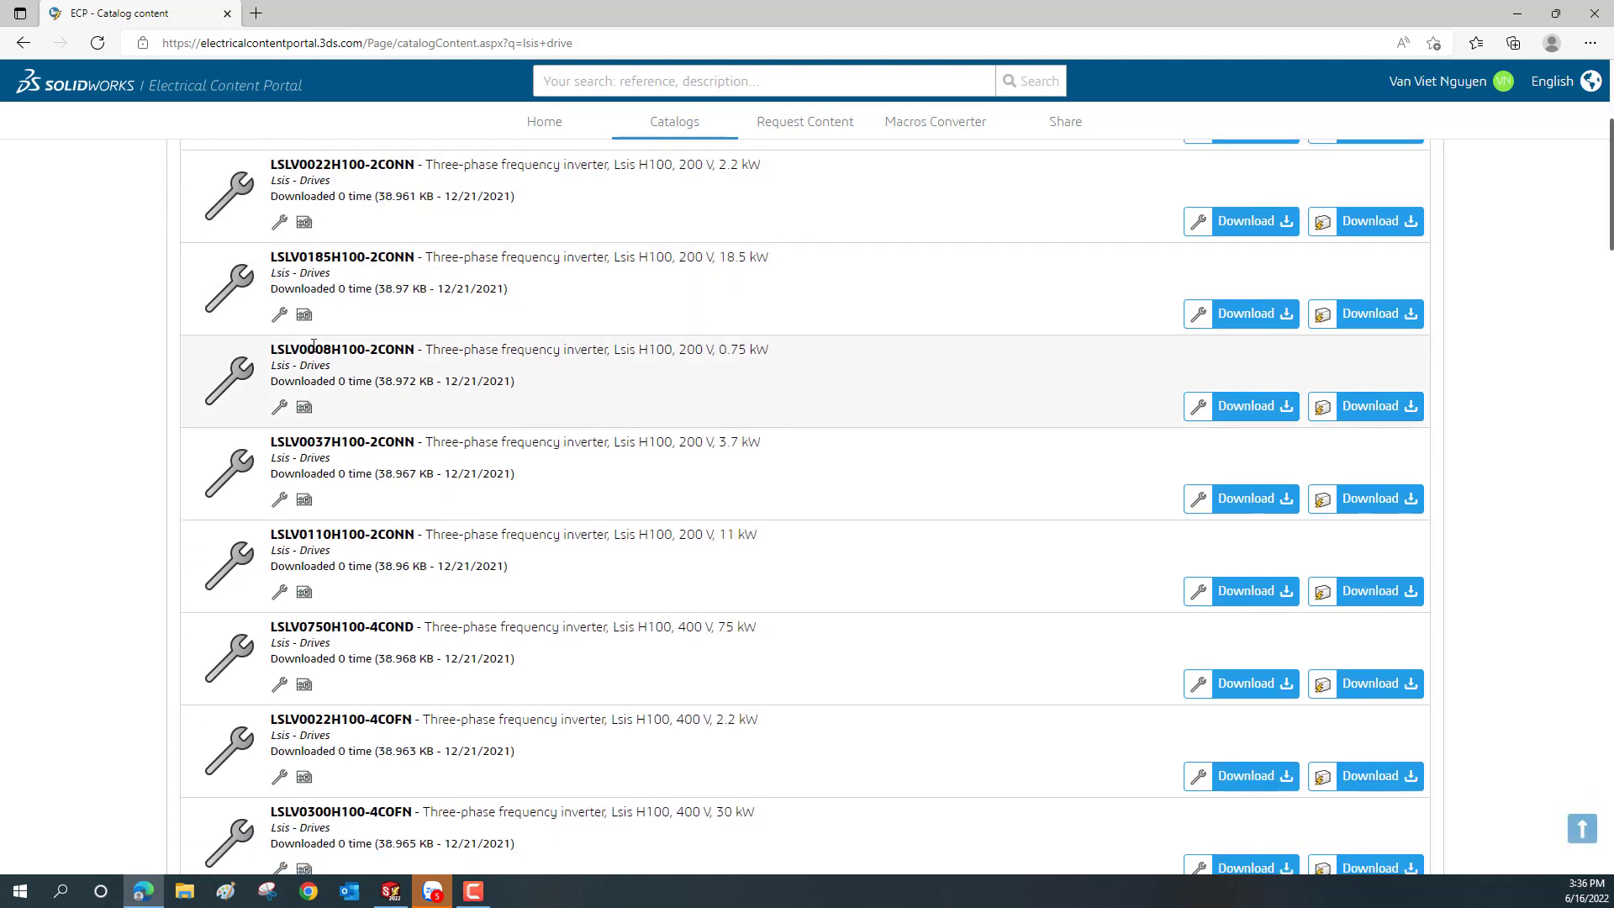
{"action": "scroll", "coordinate": [313, 344], "scroll_direction": "up", "scroll_amount": 4}
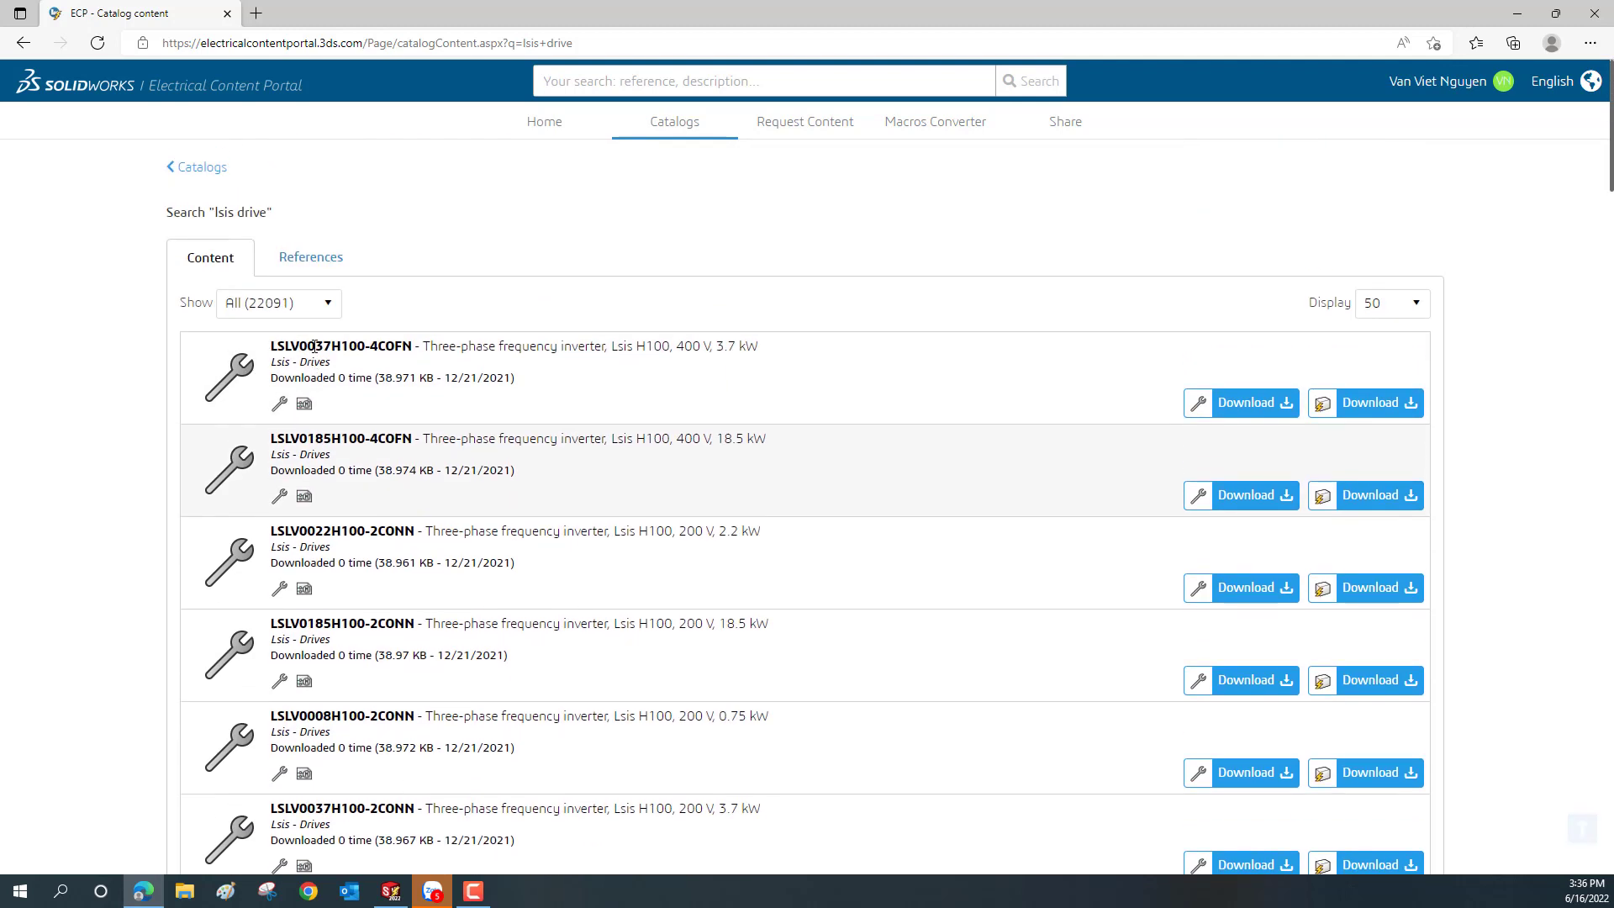
{"action": "left_click", "coordinate": [310, 413]}
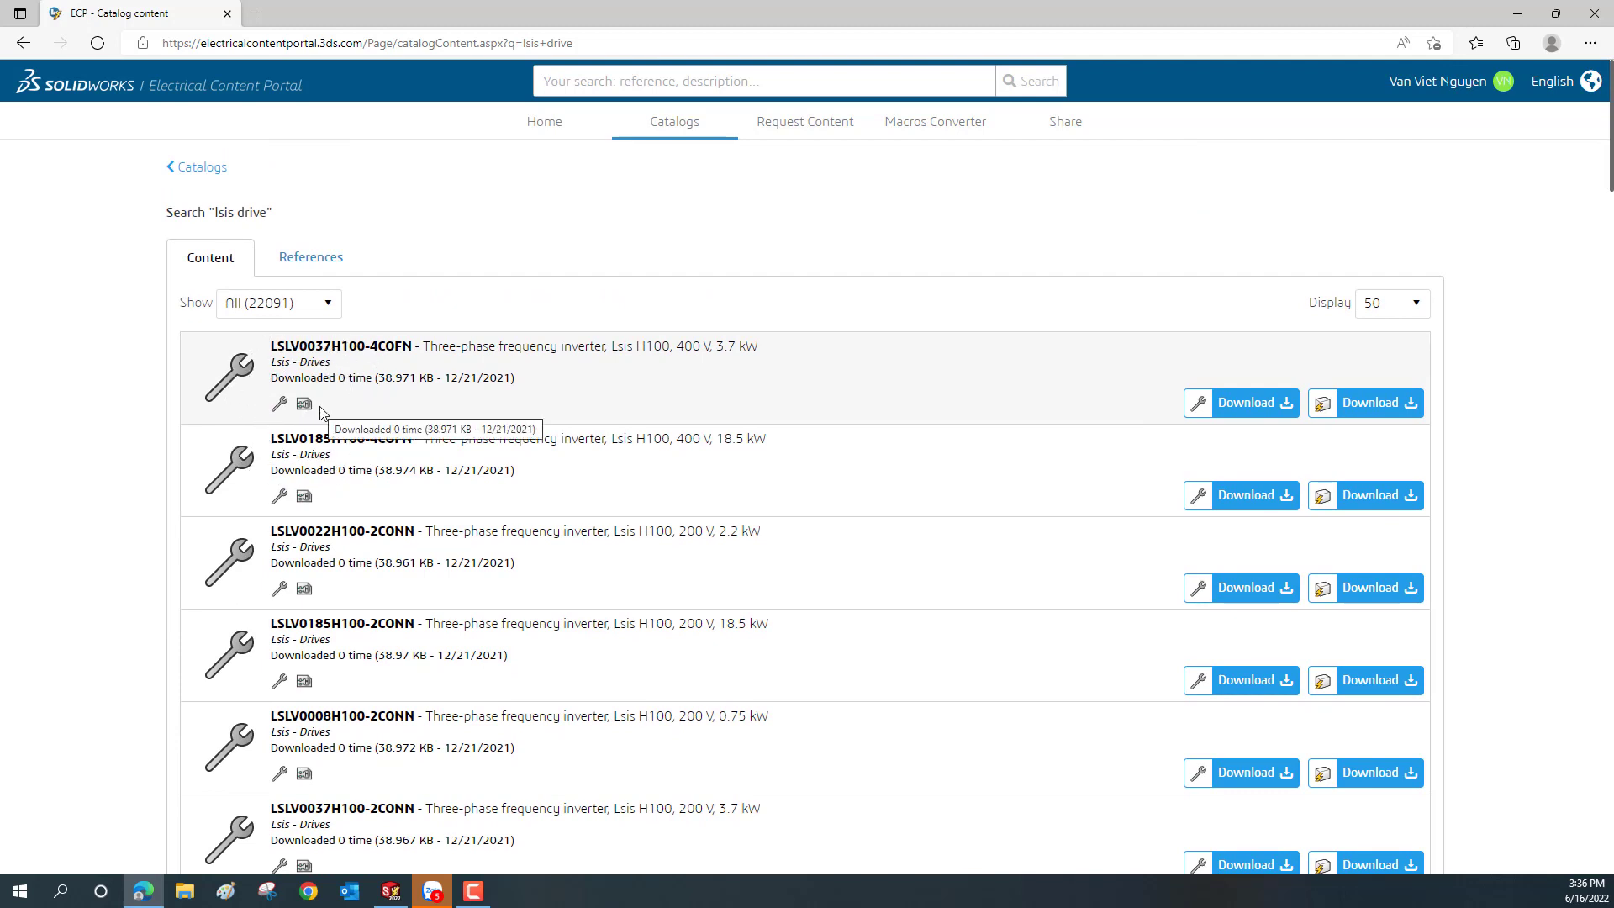
{"action": "mouse_move", "coordinate": [378, 376]}
{"action": "scroll", "coordinate": [442, 366], "scroll_direction": "down", "scroll_amount": 3}
{"action": "scroll", "coordinate": [387, 336], "scroll_direction": "up", "scroll_amount": 3}
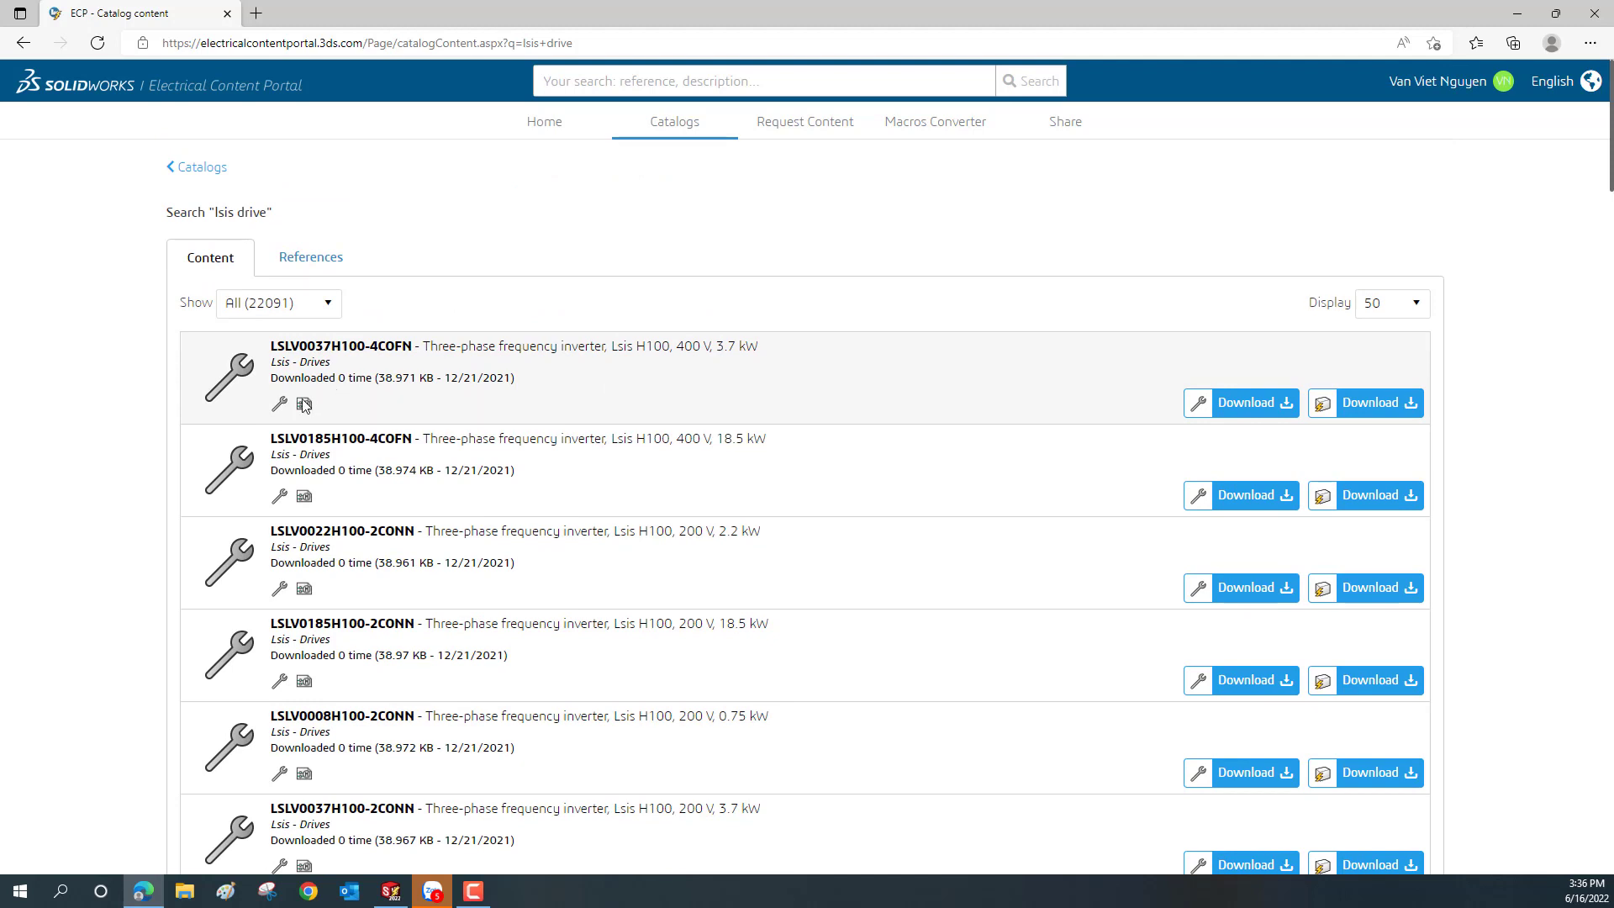
{"action": "left_click", "coordinate": [160, 13]}
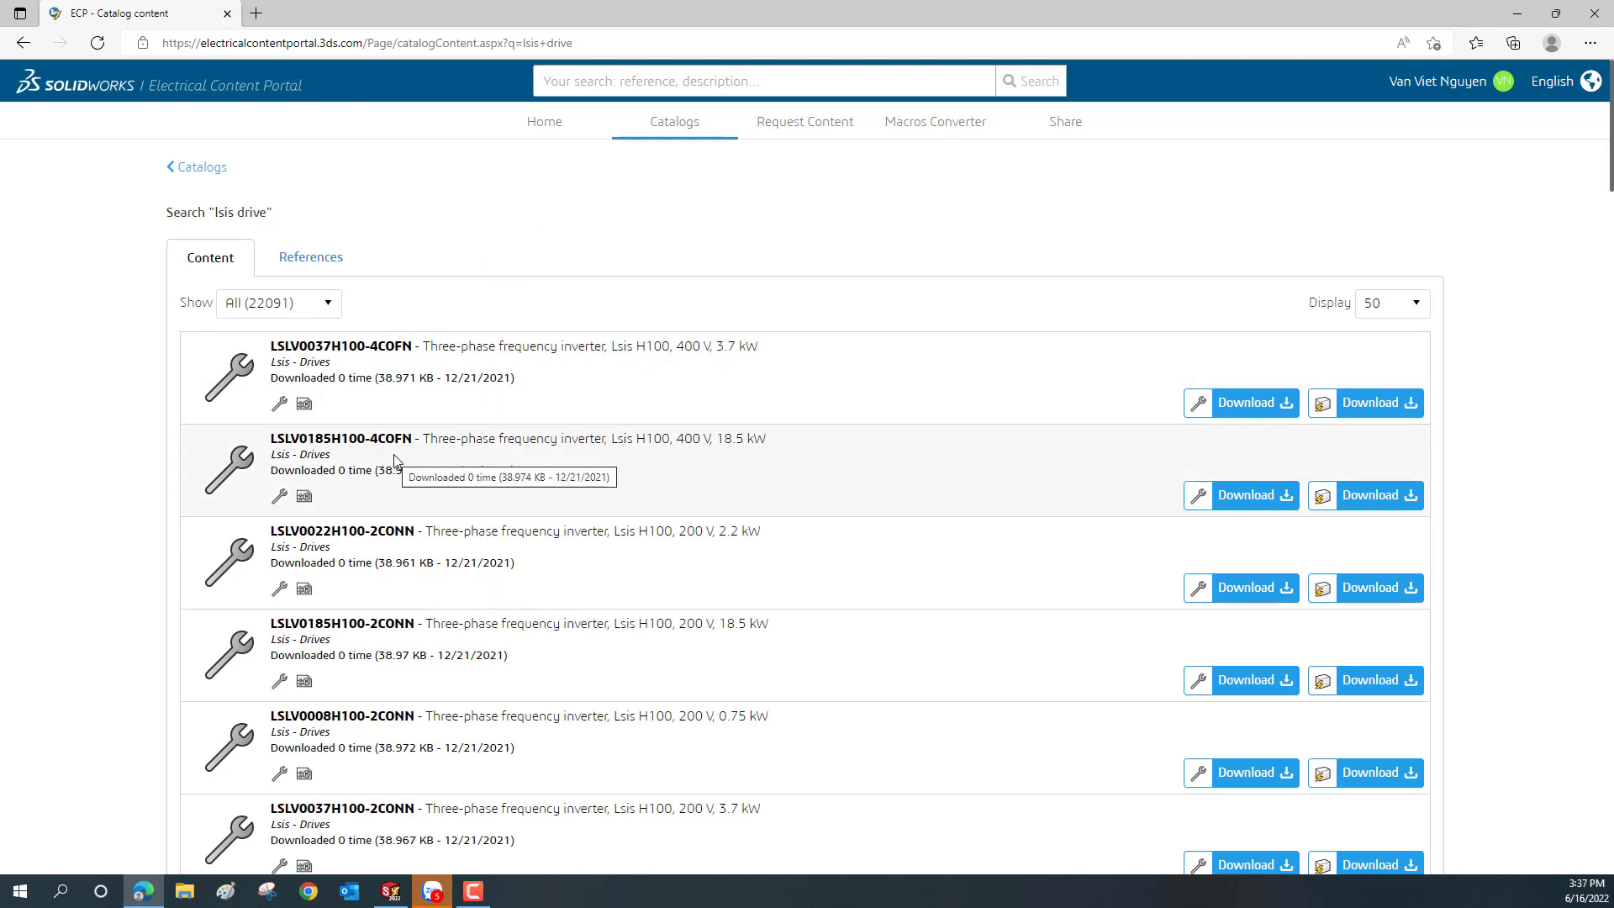
{"action": "left_click", "coordinate": [306, 499]}
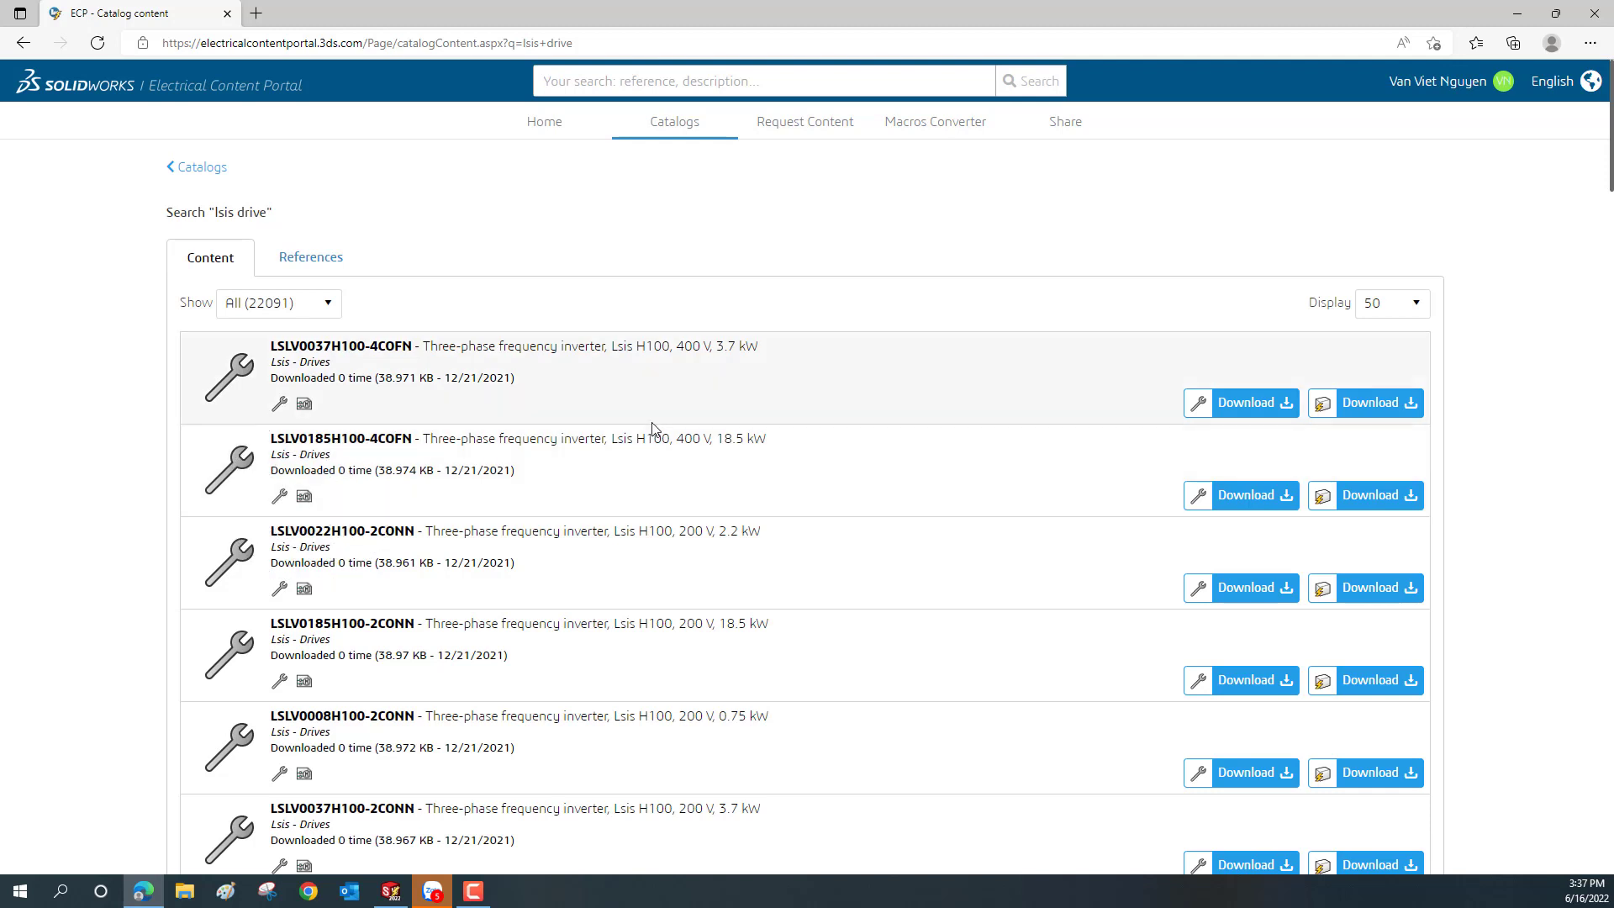
{"action": "scroll", "coordinate": [654, 423], "scroll_direction": "down", "scroll_amount": 4}
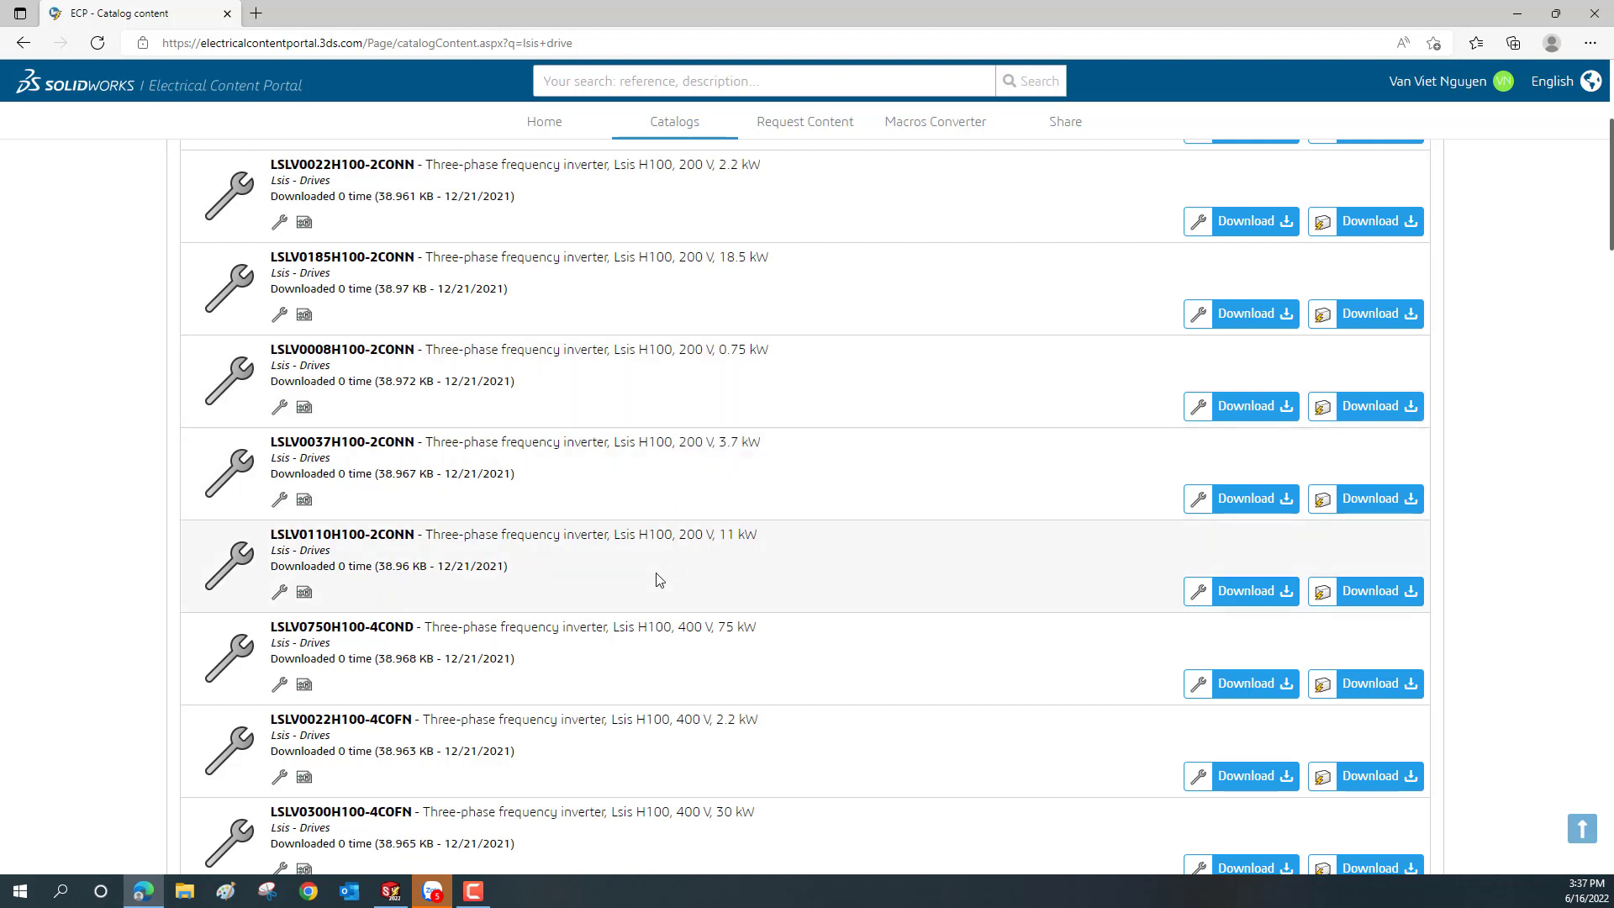
{"action": "scroll", "coordinate": [659, 580], "scroll_direction": "up", "scroll_amount": 2}
{"action": "mouse_move", "coordinate": [656, 578]}
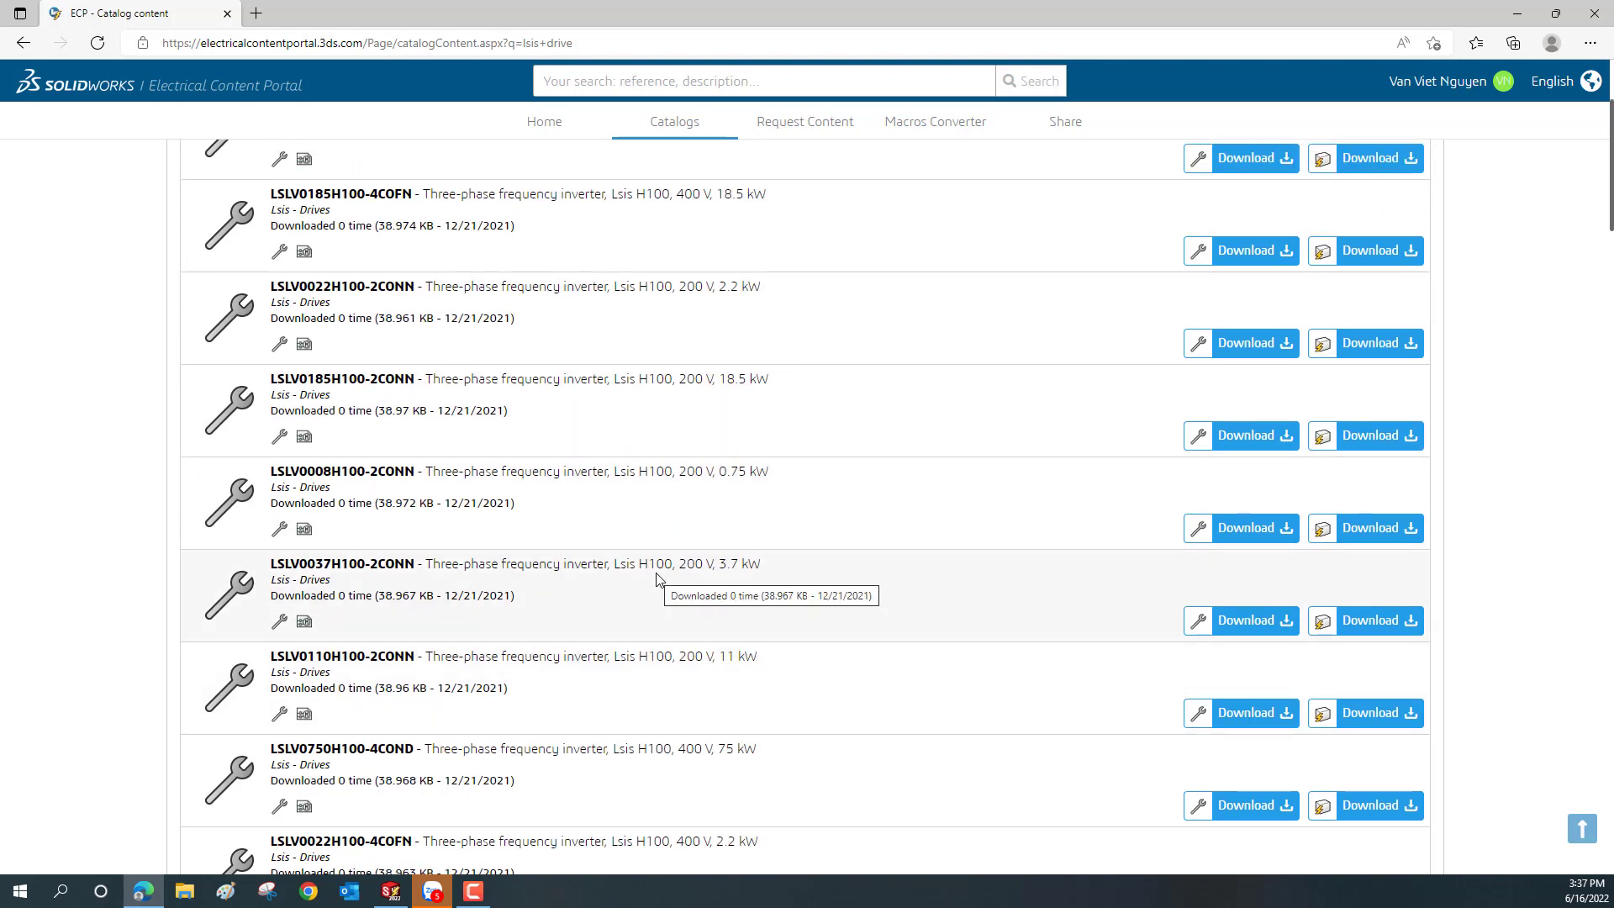